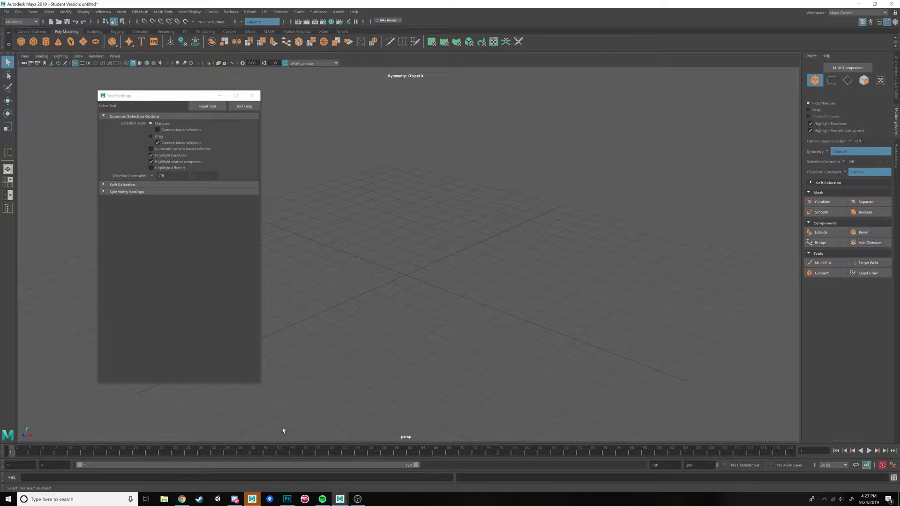
Step: Switch to Photoshop's ShirtToModel.jpg document and add a new blank layer above the Background photo
mouse_move(288, 498)
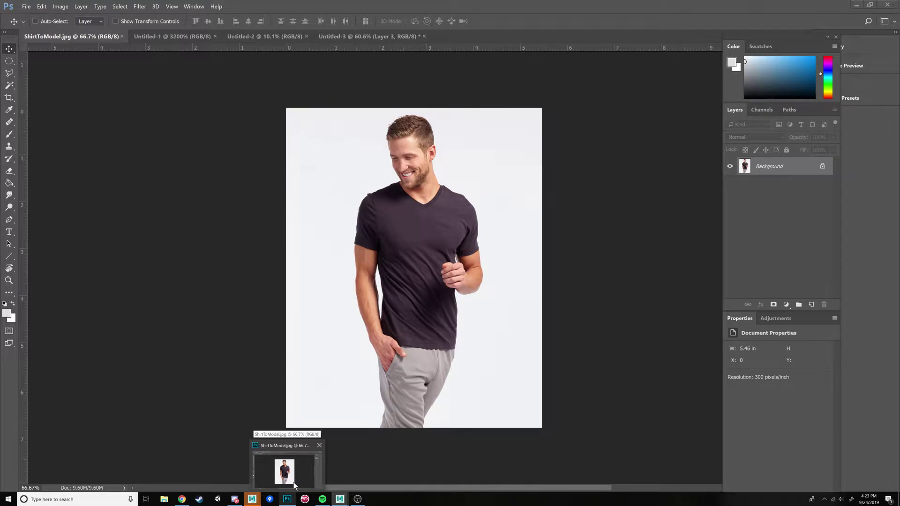
left_click(293, 483)
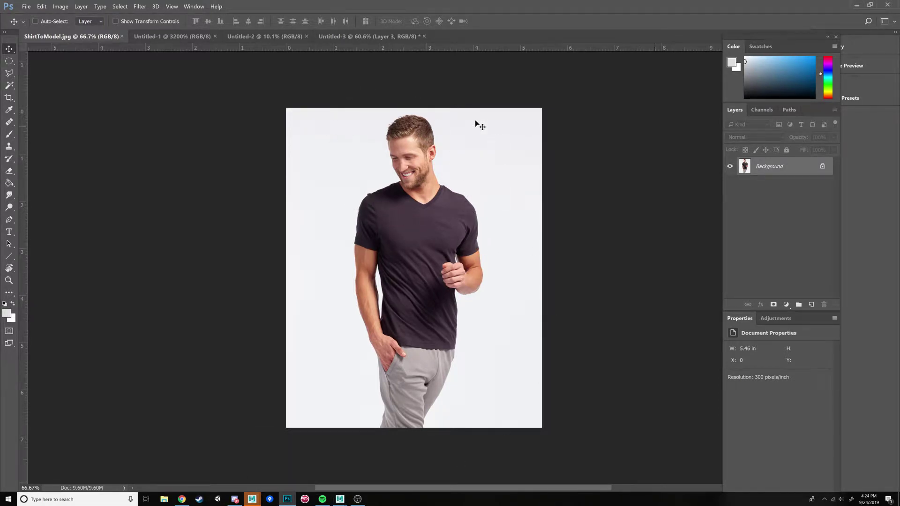
scroll(429, 130, "up", 5, "alt")
left_click_drag(523, 132, 524, 181)
scroll(517, 197, "down", 2, "alt")
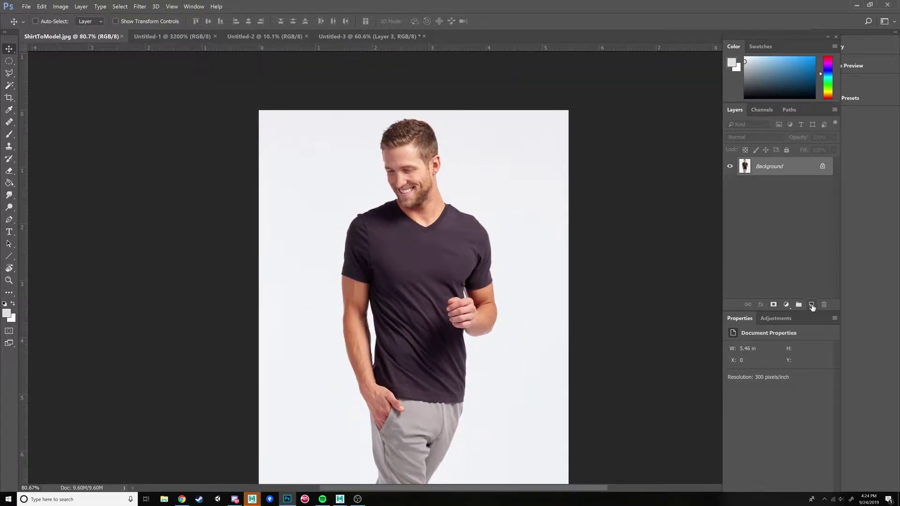
left_click(811, 305)
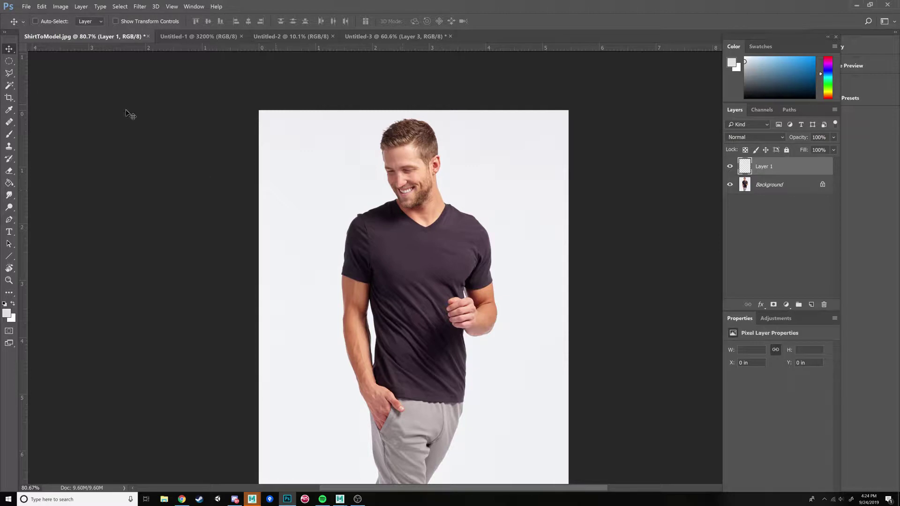
Step: Lighten the Background layer with a Levels adjustment, setting the midtone input to 2.10 and the white input to 170
left_click(769, 185)
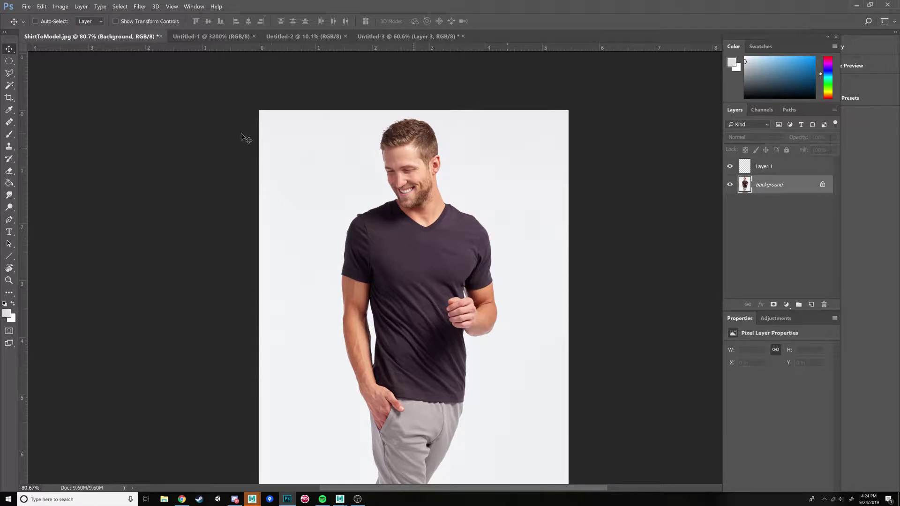
left_click(63, 8)
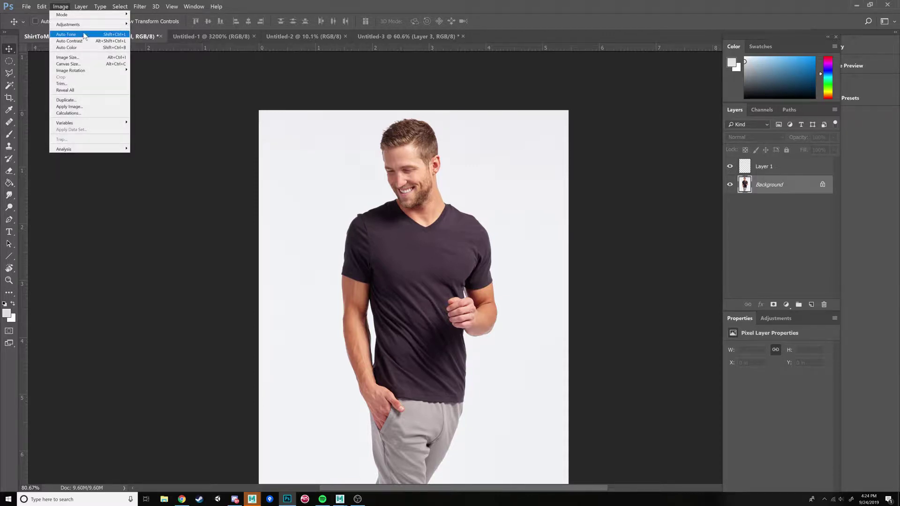
mouse_move(91, 28)
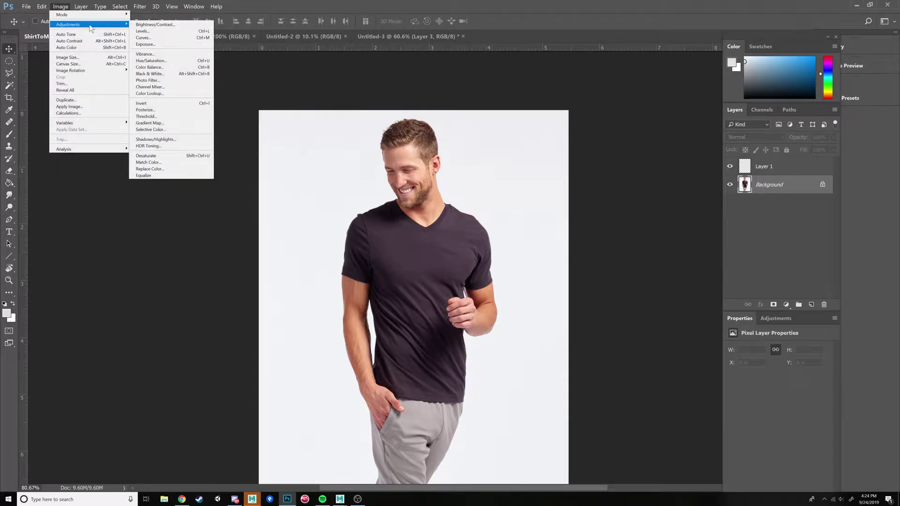
left_click(161, 31)
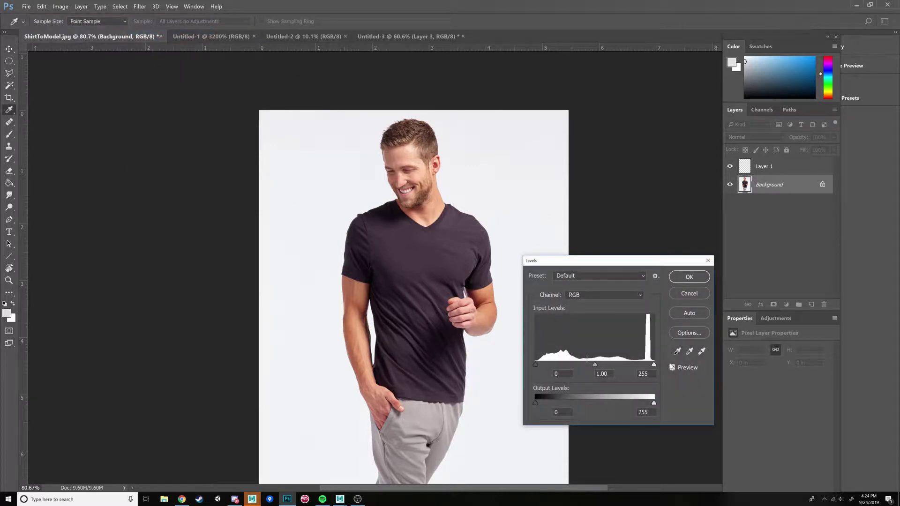
left_click_drag(654, 364, 557, 367)
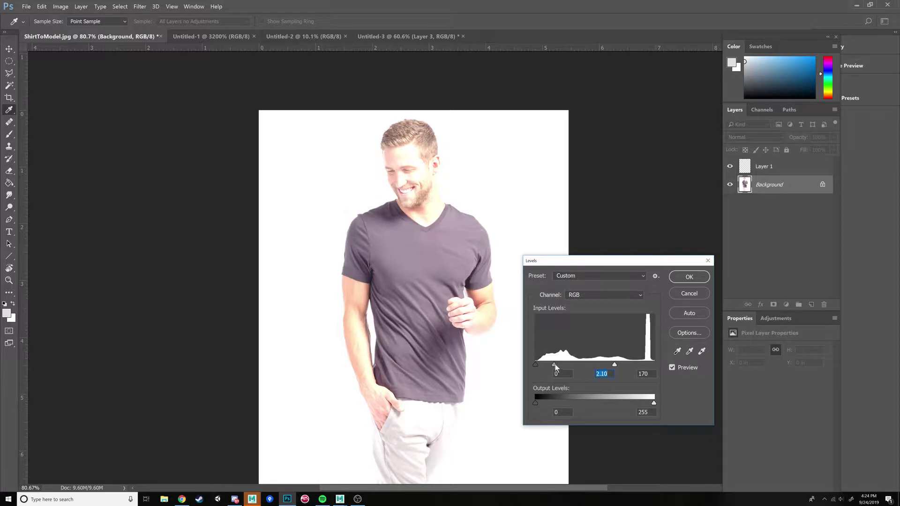
left_click(691, 279)
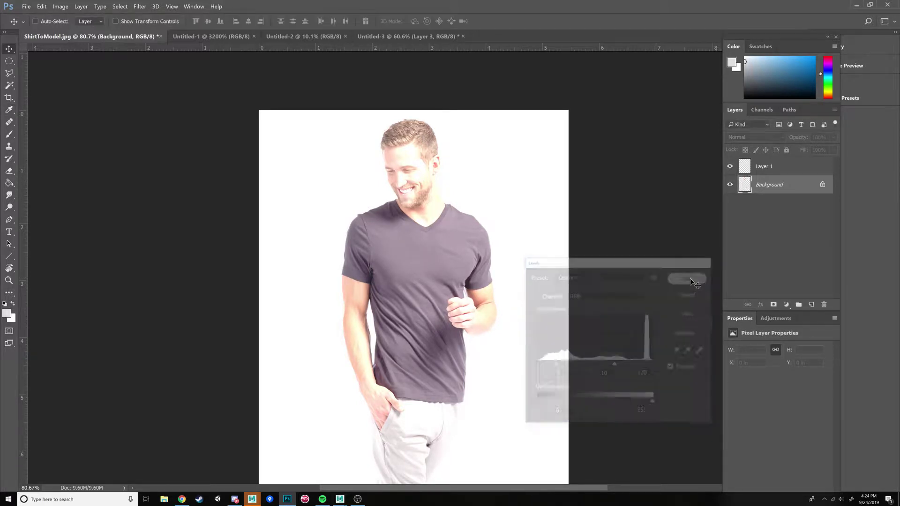
Step: Make Layer 1 active, reset the colours to black and white, and set up a small Brush of about 10 px
left_click(774, 167)
key("d")
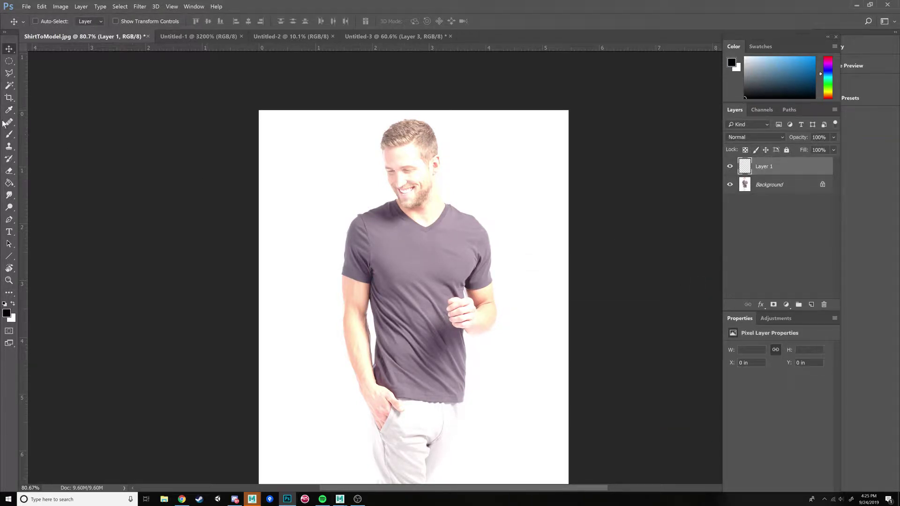
left_click(13, 136)
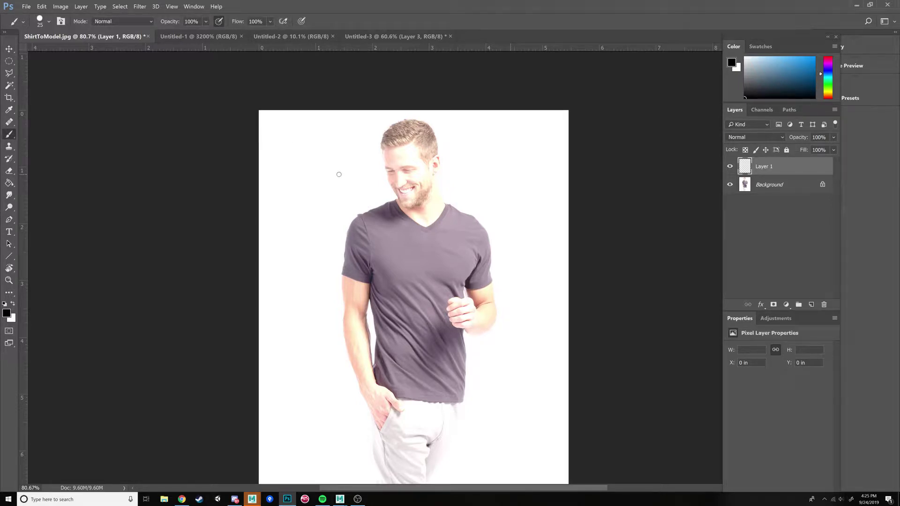
key("bracketleft")
mouse_move(347, 218)
left_mouse_down()
mouse_move(394, 200)
mouse_move(484, 218)
left_mouse_up()
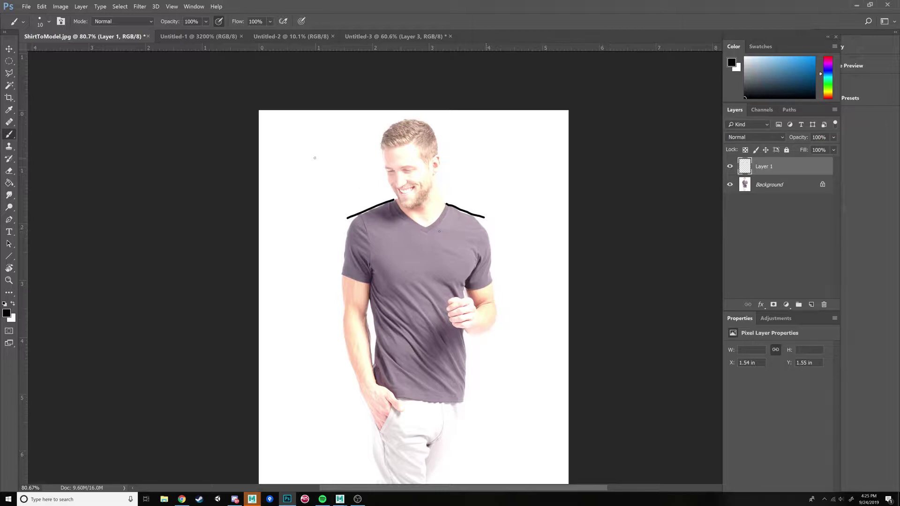
key("ctrl+z")
key("ctrl+z")
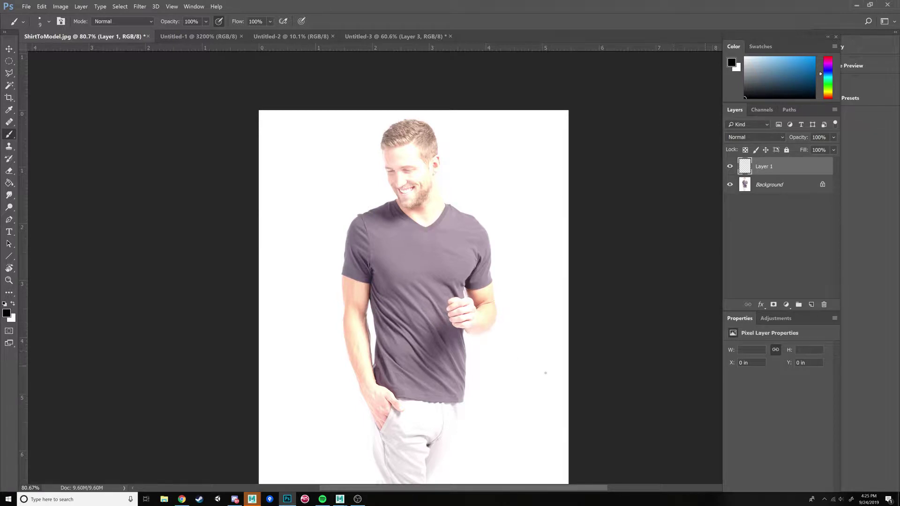
Step: Sketch a small perspective box in the blank area beside the man's hip as a reference shape
mouse_move(562, 382)
left_mouse_down()
mouse_move(509, 383)
mouse_move(530, 352)
left_mouse_up()
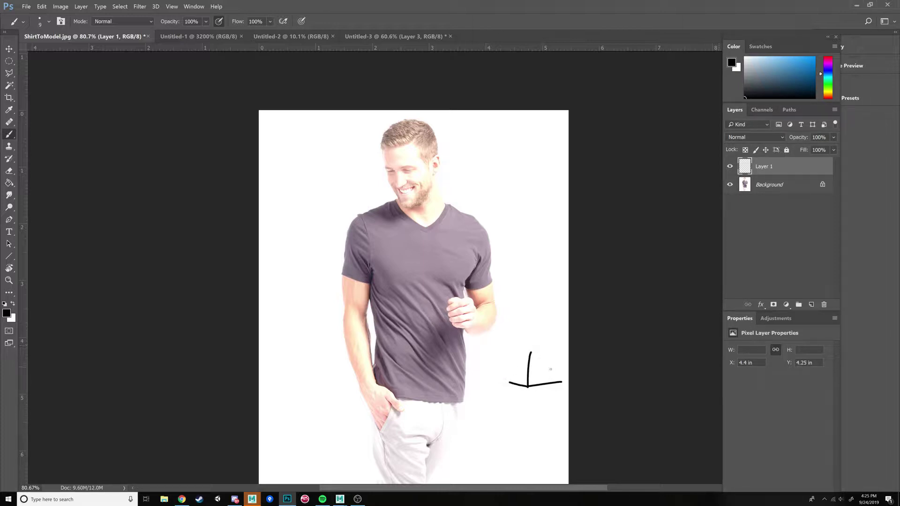
mouse_move(560, 382)
left_mouse_down()
mouse_move(559, 351)
mouse_move(514, 352)
mouse_move(510, 380)
mouse_move(525, 350)
mouse_move(542, 346)
mouse_move(524, 349)
mouse_move(558, 351)
left_mouse_up()
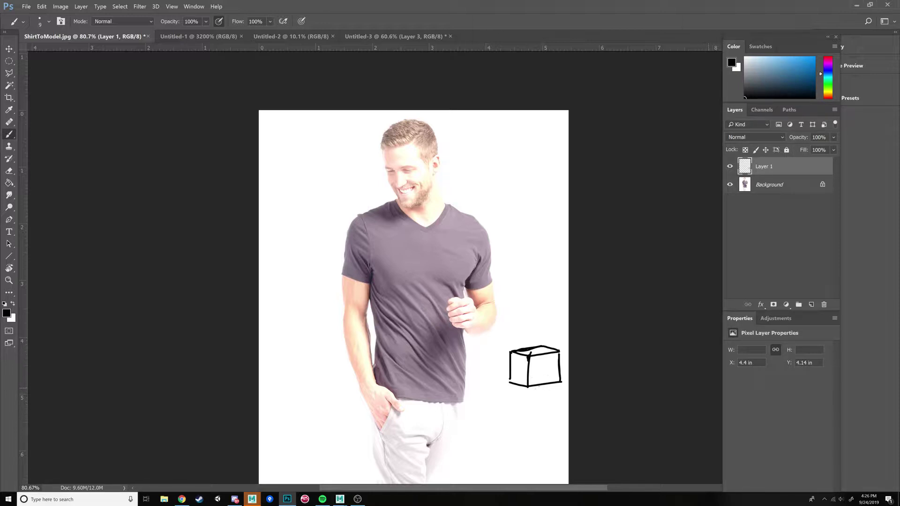
left_click_drag(545, 383, 545, 350)
left_click(523, 370)
left_click(523, 376)
left_click(540, 383)
left_click(543, 383)
key("ctrl+z")
key("ctrl+z")
Step: Erase the stray strokes on the reference box's top edge and sketch a horizontal dividing line around it, dashed on the hidden sides
key("e")
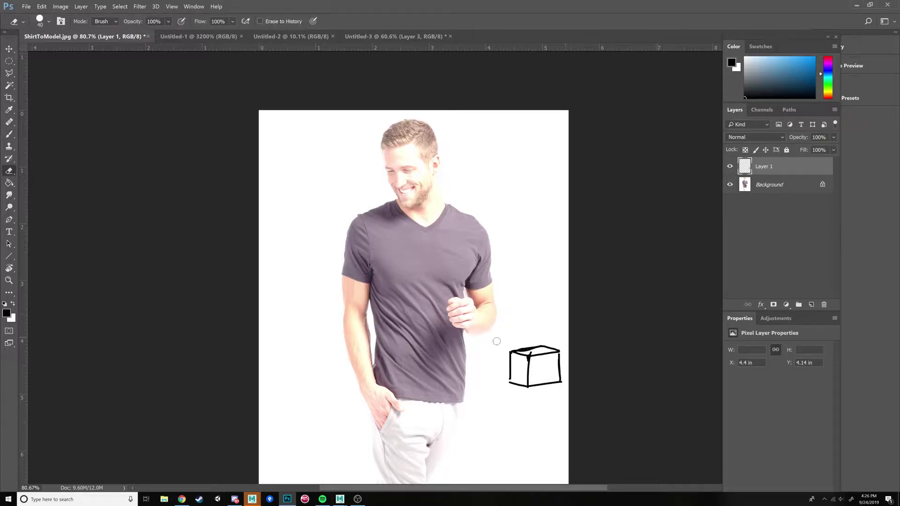
key("bracketleft")
key("bracketleft")
mouse_move(527, 352)
left_mouse_down()
mouse_move(535, 350)
mouse_move(521, 351)
left_mouse_up()
key("b")
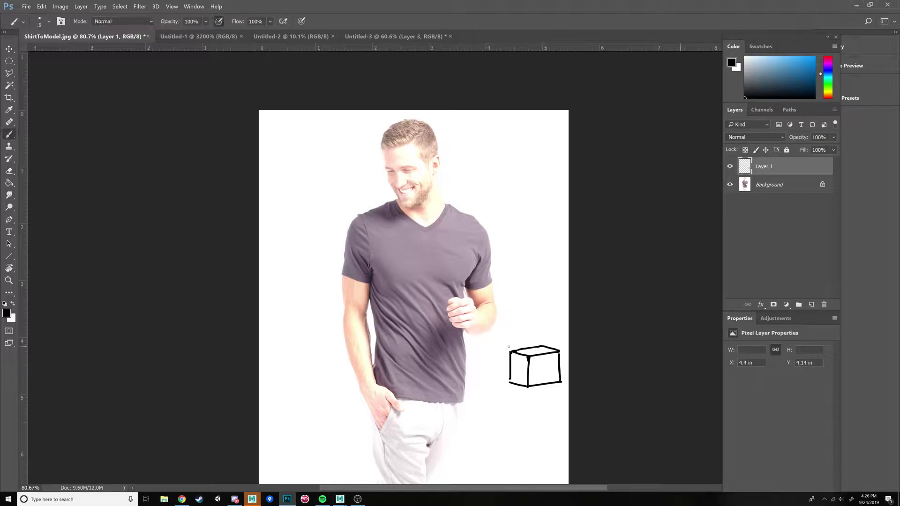
mouse_move(511, 369)
left_mouse_down()
mouse_move(561, 368)
mouse_move(522, 363)
left_mouse_up()
Step: Sketch a perspective box over the shirt's torso, tracing the hem, shoulders, sides, front corner and front top edges
left_click_drag(463, 400, 370, 398)
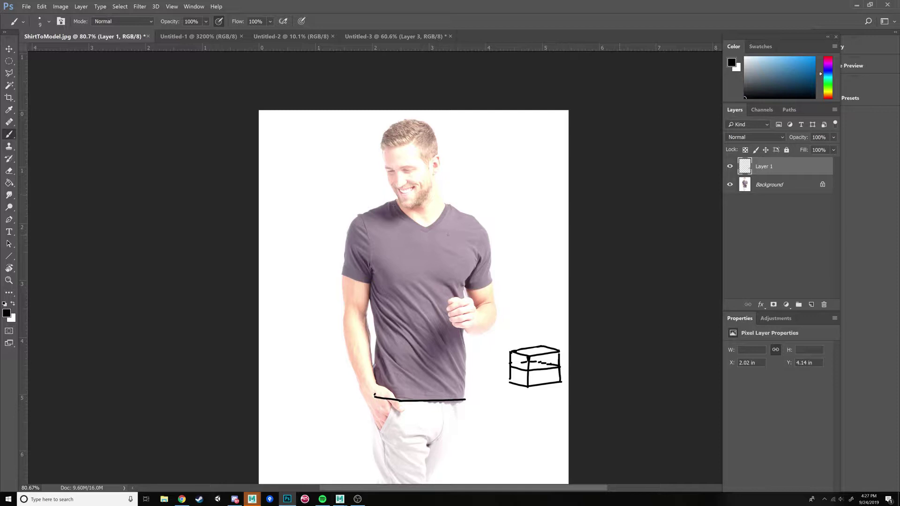
mouse_move(473, 218)
left_mouse_down()
mouse_move(450, 205)
mouse_move(365, 213)
left_mouse_up()
left_click_drag(372, 285, 373, 349)
mouse_move(463, 291)
left_mouse_down()
mouse_move(464, 301)
mouse_move(464, 287)
left_mouse_up()
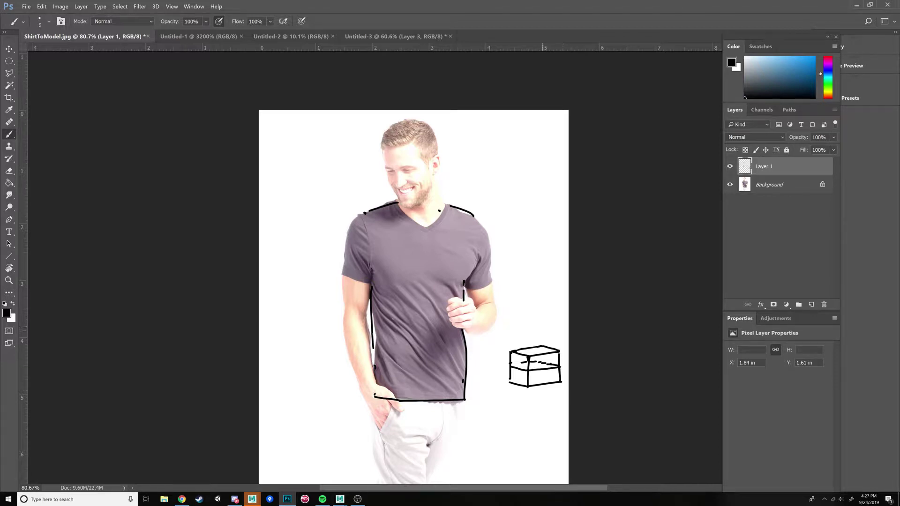
mouse_move(401, 400)
left_mouse_down()
mouse_move(397, 224)
mouse_move(359, 214)
mouse_move(473, 226)
mouse_move(468, 213)
mouse_move(469, 269)
left_mouse_up()
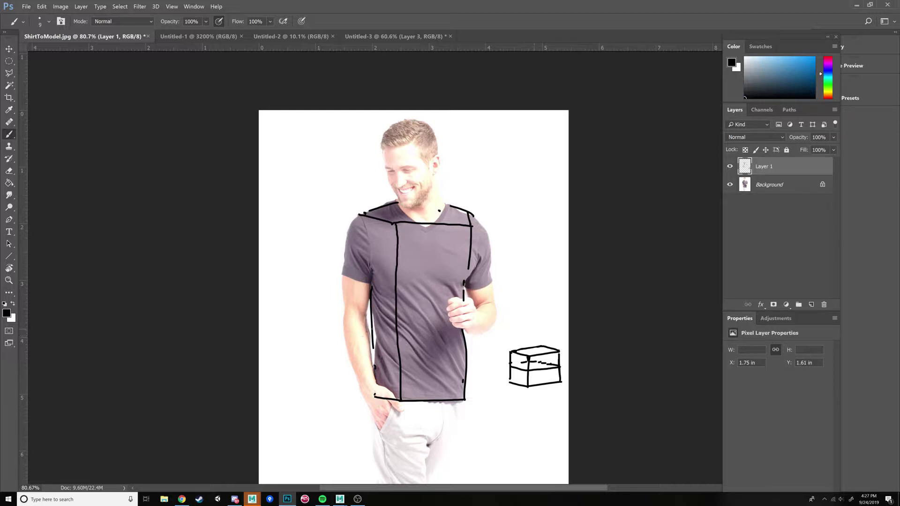
left_click_drag(374, 347, 373, 388)
Step: Sketch vertical centre lines on the reference box and the torso, redrawing the torso line's upper part to meet the V-neck point
mouse_move(546, 384)
left_mouse_down()
mouse_move(545, 353)
mouse_move(530, 354)
left_mouse_up()
left_click_drag(438, 401, 436, 225)
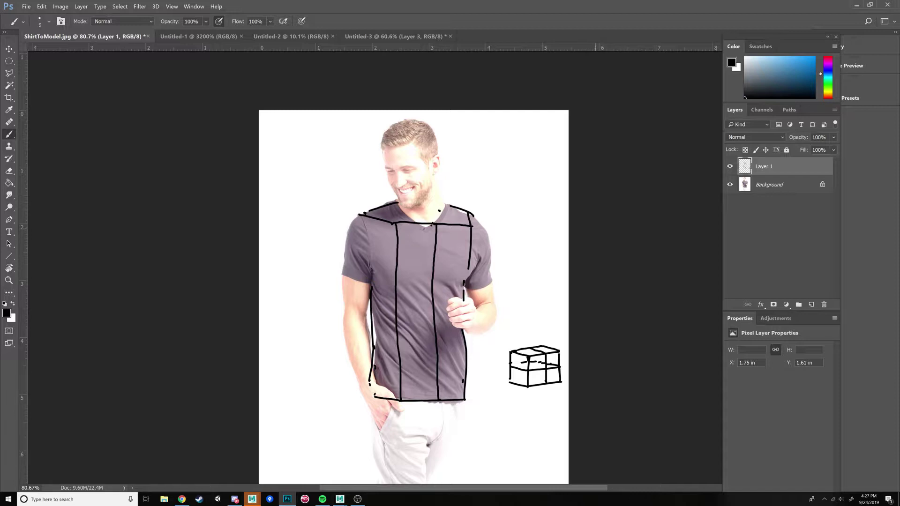
key("e")
left_click_drag(437, 243, 427, 224)
left_click_drag(434, 259, 434, 266)
key("b")
left_click(426, 230)
left_click(434, 270, "shift")
Step: Erase the stray dot by the neck and the front top edge crossing the V-neck opening
key("e")
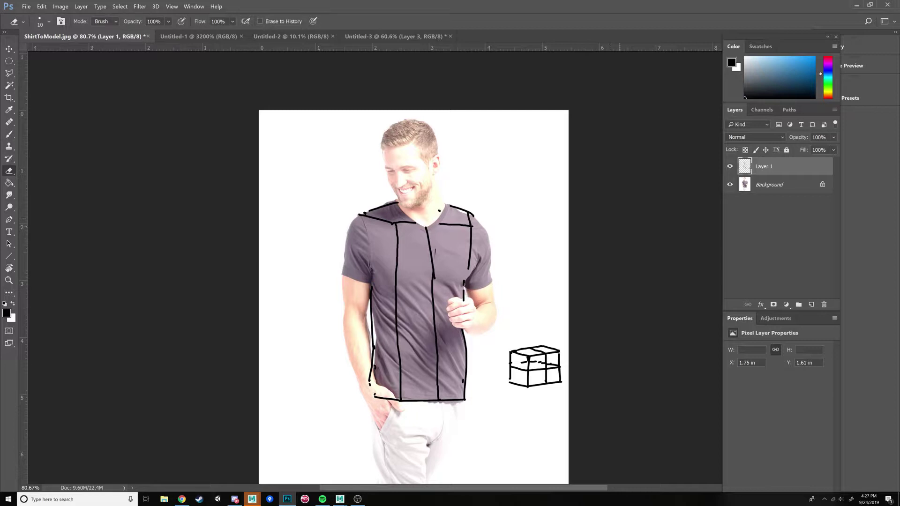
left_click(440, 209)
left_click_drag(407, 223, 402, 222)
Step: Sketch the neck opening with dashed lines along its back and down to the V-neck point
key("b")
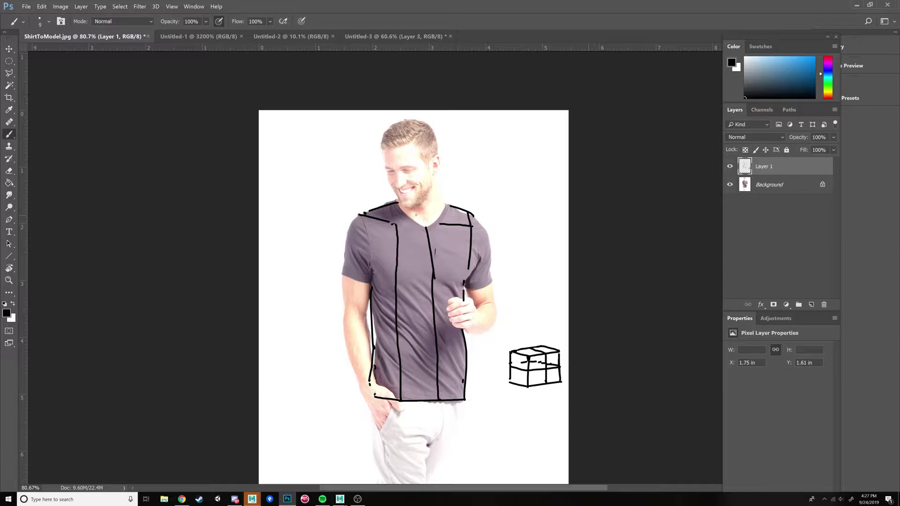
left_click_drag(396, 202, 440, 205)
key("ctrl+z")
left_click_drag(431, 203, 437, 203)
left_click_drag(439, 203, 424, 222)
left_click_drag(412, 224, 387, 224)
Step: Erase the torso box's front corner line, outer shoulder corners and dashed neck lines, enlarging the eraser to about 35 px
key("e")
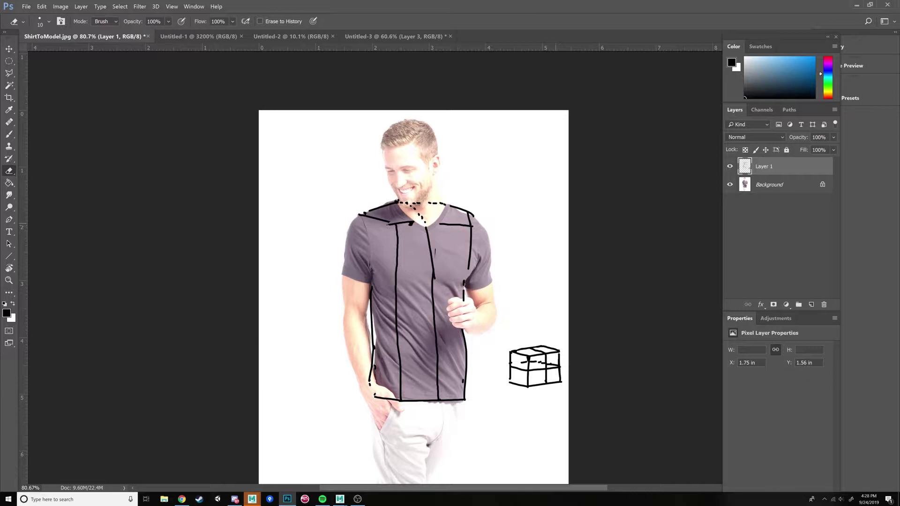
mouse_move(387, 225)
left_mouse_down()
mouse_move(397, 228)
mouse_move(400, 398)
mouse_move(400, 368)
left_mouse_up()
key("bracketright")
key("bracketright")
key("bracketright")
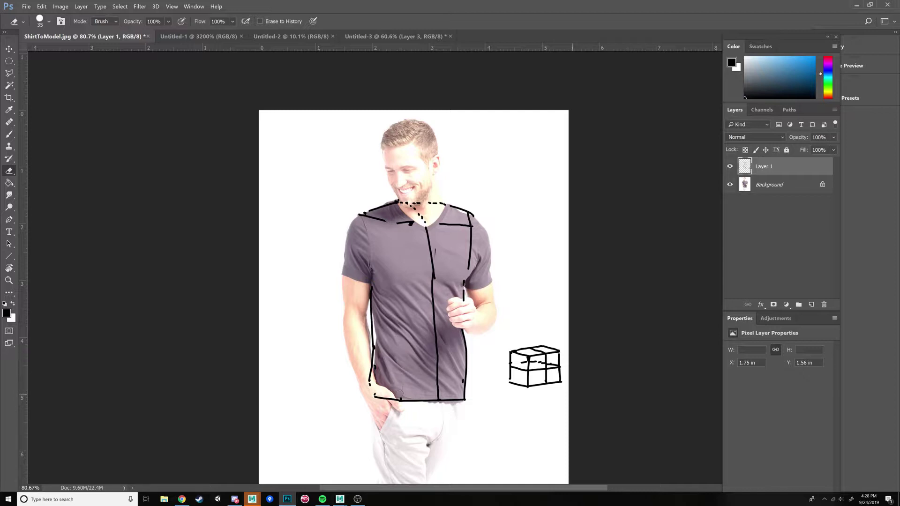
left_click_drag(376, 225, 385, 222)
left_click_drag(475, 214, 468, 206)
mouse_move(415, 200)
left_mouse_down()
mouse_move(416, 212)
mouse_move(402, 201)
mouse_move(439, 205)
left_mouse_up()
Step: Sketch the V-neck collar band with its back edge and erase the leftover box edge beside the collar
key("b")
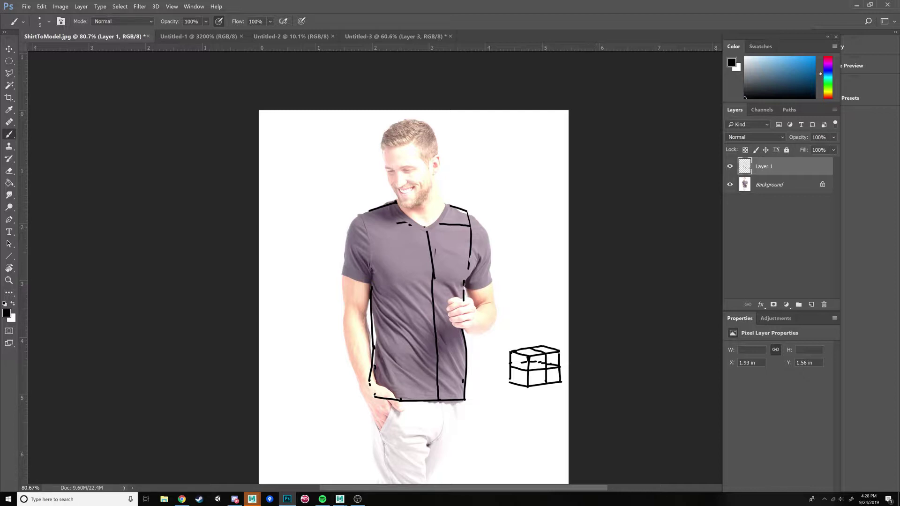
mouse_move(431, 223)
left_mouse_down()
mouse_move(444, 209)
mouse_move(413, 199)
left_mouse_up()
left_click_drag(409, 217, 425, 227)
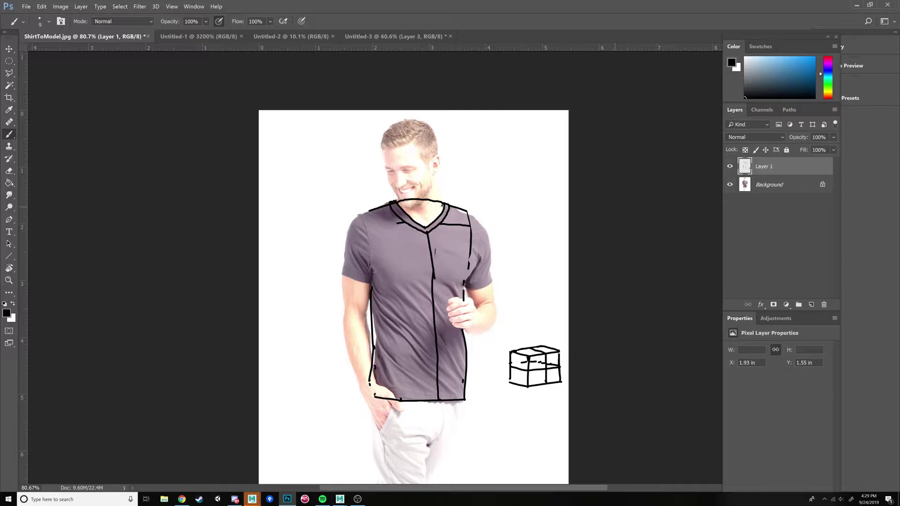
mouse_move(441, 206)
left_mouse_down()
mouse_move(400, 202)
mouse_move(409, 198)
left_mouse_up()
key("e")
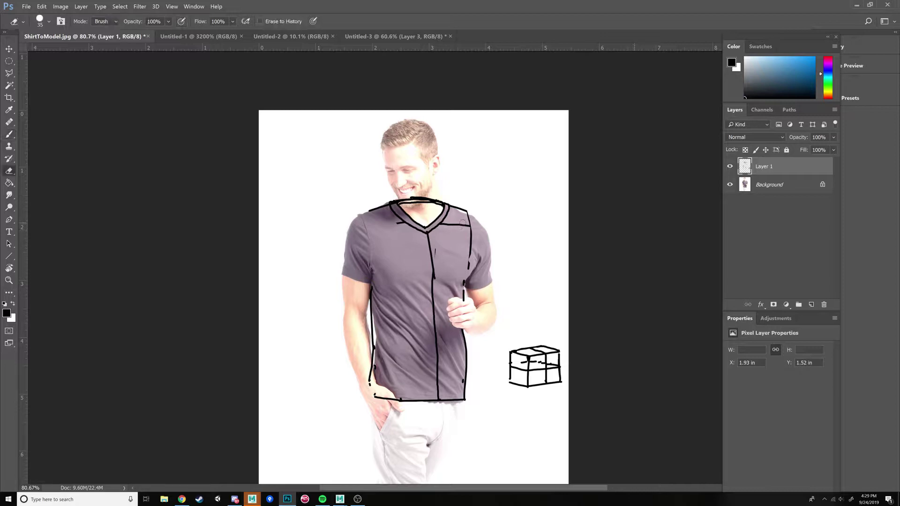
mouse_move(461, 223)
left_mouse_down()
mouse_move(467, 228)
mouse_move(444, 226)
left_mouse_up()
key("b")
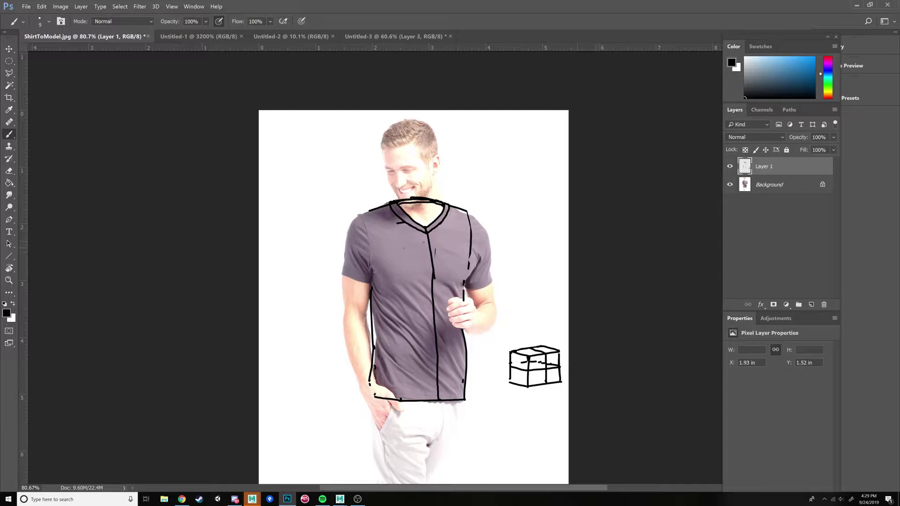
Step: Undo the last strokes and sketch the shoulder line and armhole at the image's left, dashing the armhole's hidden side
key("ctrl+alt+z")
key("ctrl+alt+z")
key("ctrl+alt+z")
left_click_drag(360, 215, 371, 277)
left_click_drag(359, 215, 387, 206)
left_click_drag(360, 214, 373, 274)
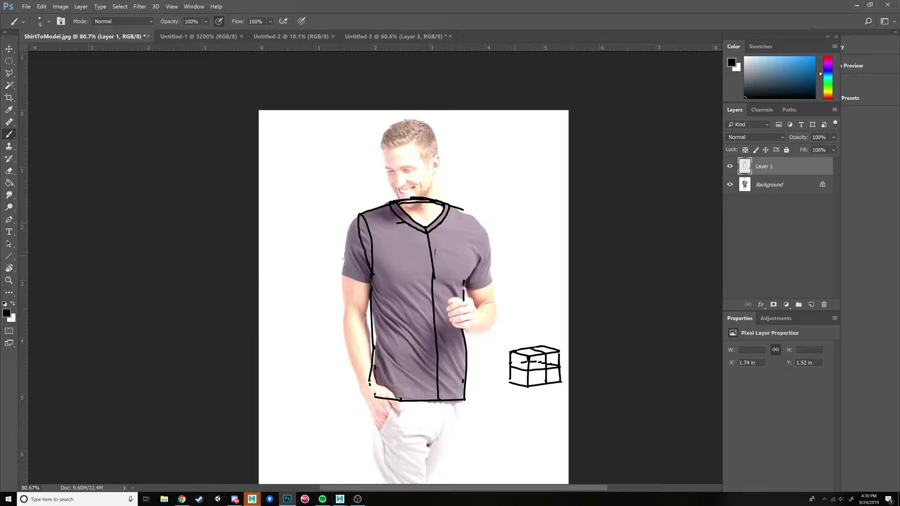
key("ctrl+z")
left_click_drag(358, 223, 360, 232)
left_click_drag(366, 264, 371, 274)
Step: Sketch a cylindrical sleeve extending outward from the armhole, then erase its rough cuff opening and redraw it as a clean ellipse
mouse_move(359, 215)
left_mouse_down()
mouse_move(304, 231)
mouse_move(311, 283)
mouse_move(301, 230)
mouse_move(313, 279)
left_mouse_up()
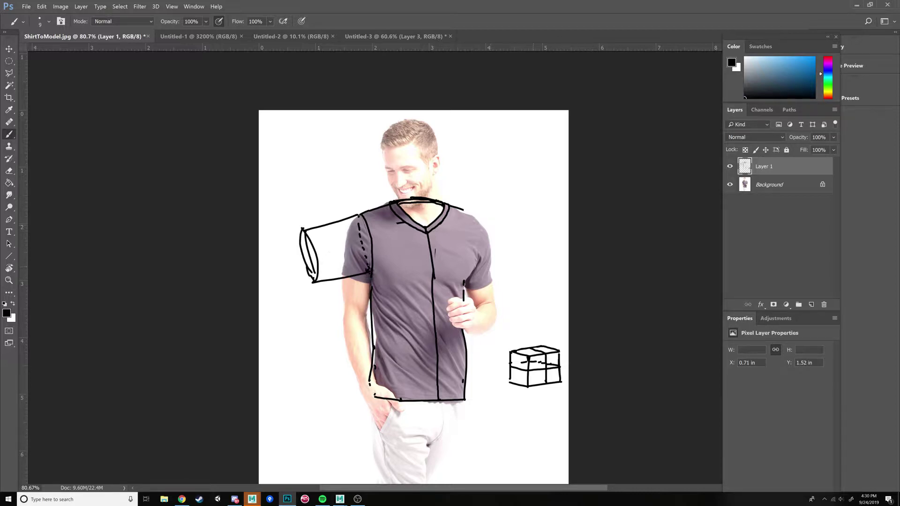
key("e")
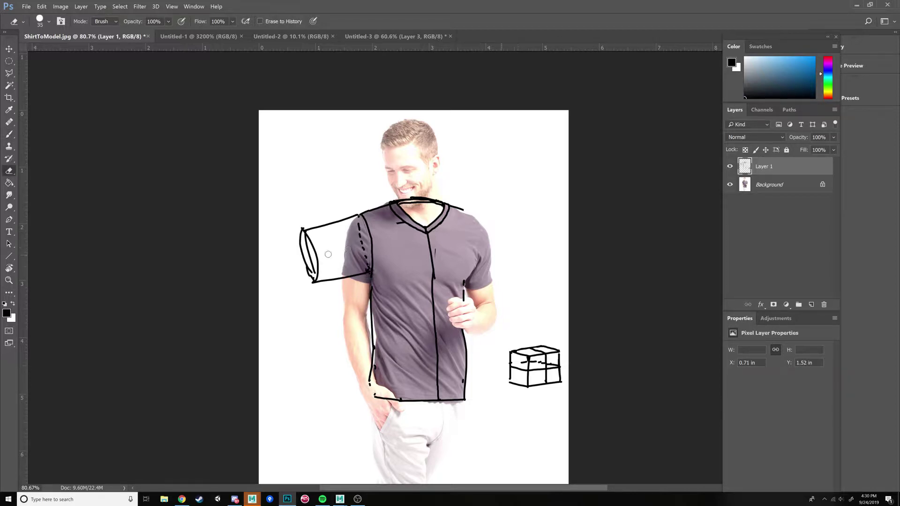
mouse_move(301, 243)
left_mouse_down()
mouse_move(313, 270)
mouse_move(302, 231)
mouse_move(315, 283)
mouse_move(310, 232)
mouse_move(315, 279)
left_mouse_up()
key("b")
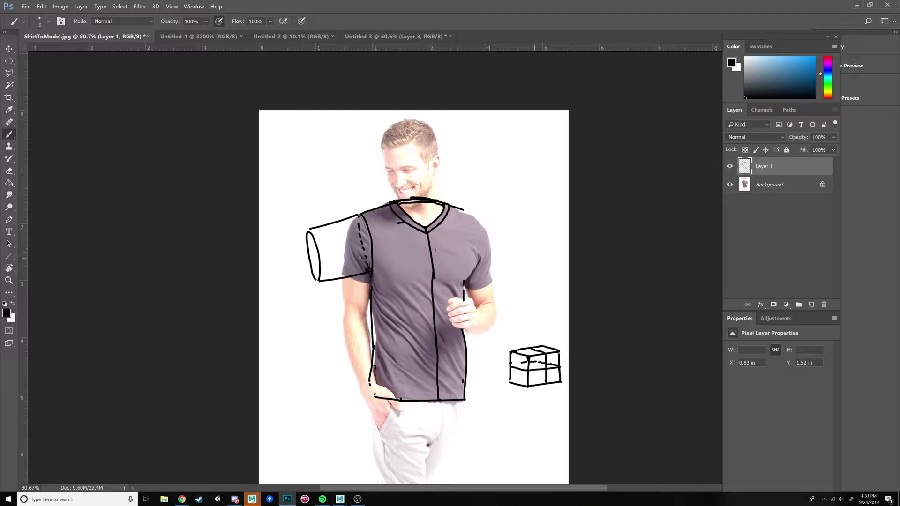
key("e")
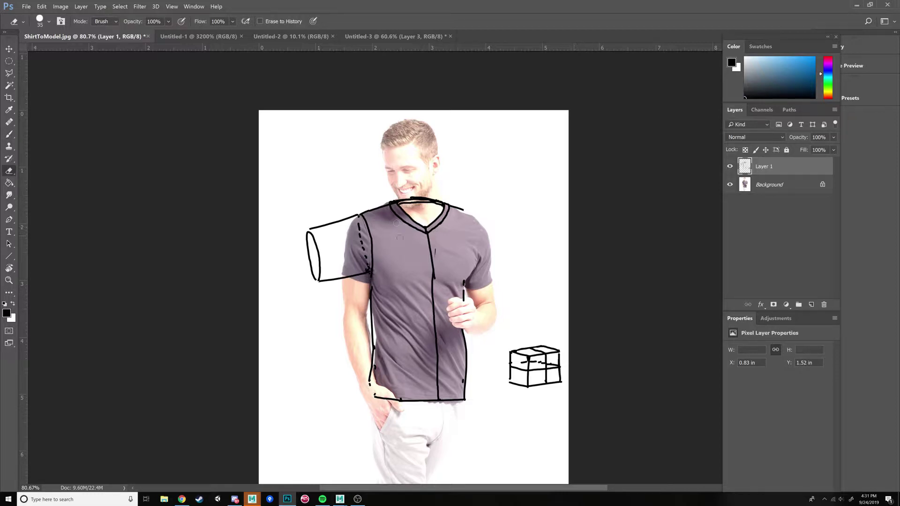
Step: Sketch an extra dividing line on the small reference box and a vertical line from the shirt hem up to the armpit
key("b")
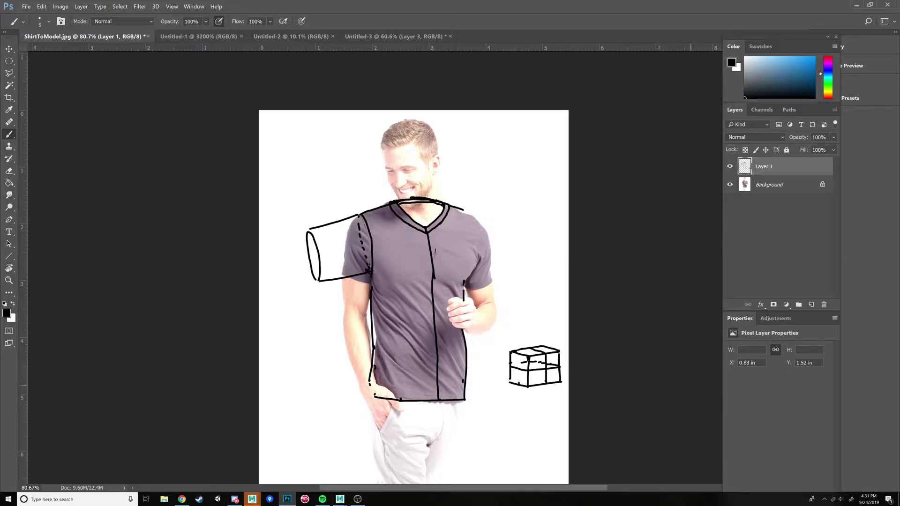
mouse_move(516, 356)
left_mouse_down()
mouse_move(518, 383)
mouse_move(530, 353)
mouse_move(552, 348)
mouse_move(543, 348)
left_mouse_up()
left_click_drag(383, 398, 375, 278)
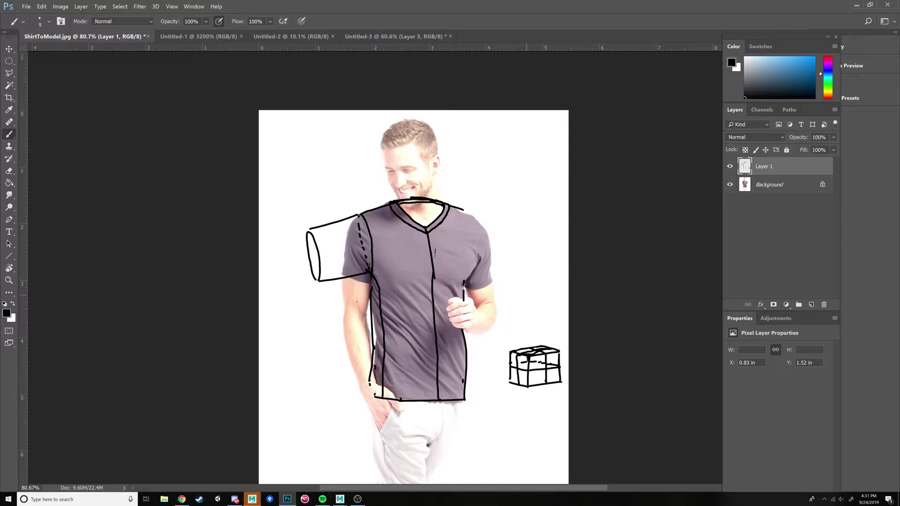
Step: Reinforce the sleeve and shoulder edges, sketch a horizontal chest line from the armpit with its stray overshoot erased, and add vertical strokes to the small box
left_click_drag(370, 272, 315, 283)
left_click_drag(343, 219, 391, 205)
left_click_drag(518, 372, 519, 388)
left_click_drag(371, 271, 453, 283)
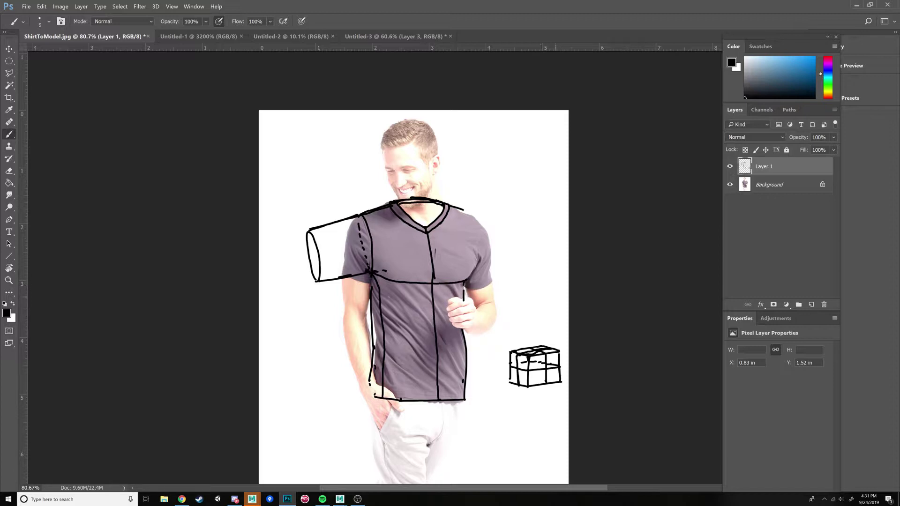
key("e")
left_click_drag(385, 272, 378, 271)
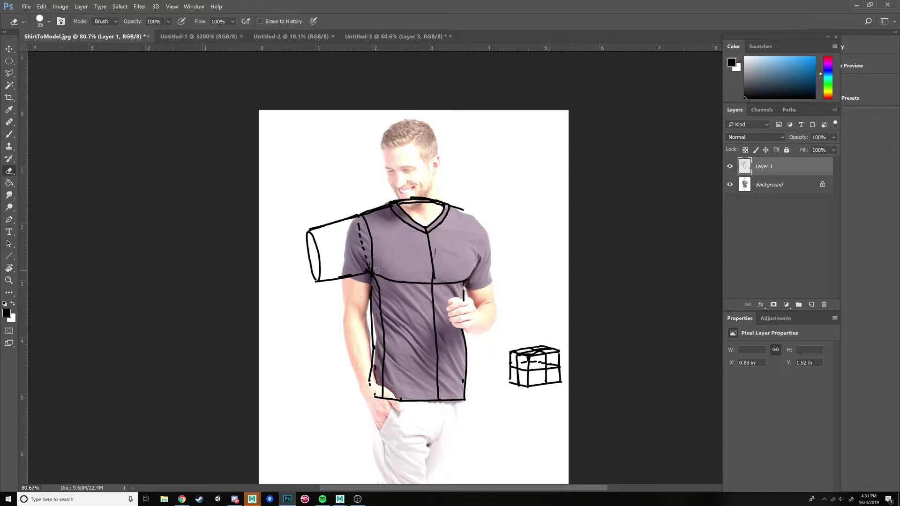
key("b")
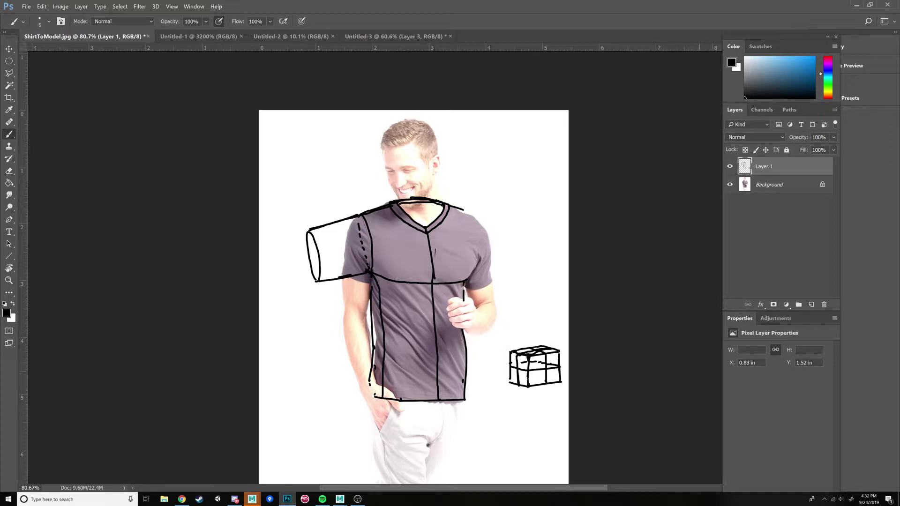
left_click_drag(527, 376, 529, 388)
mouse_move(401, 388)
left_mouse_down()
mouse_move(373, 265)
mouse_move(388, 292)
left_mouse_up()
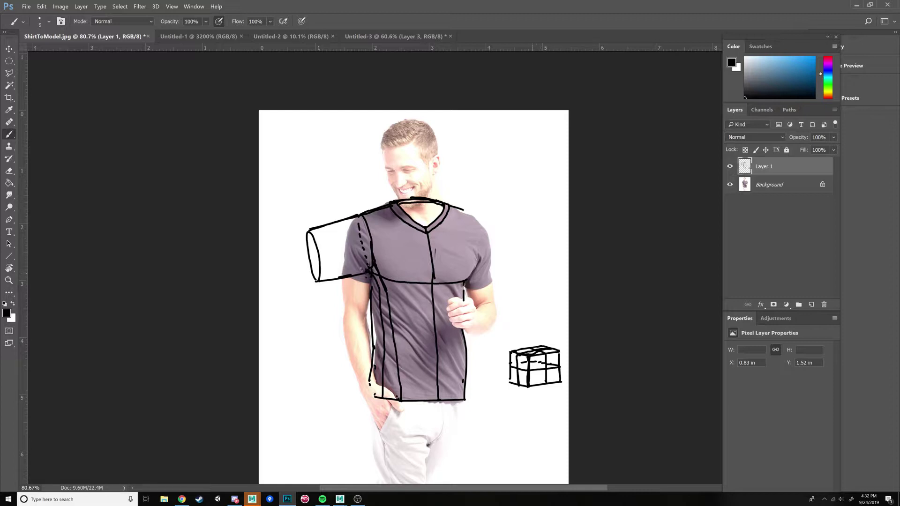
left_click_drag(371, 259, 318, 271)
key("ctrl+z")
key("ctrl+z")
key("ctrl+z")
Step: Sketch a vertical line midway across the torso's front half, from the hem through the chest line up to the shoulder
left_click_drag(401, 283, 407, 401)
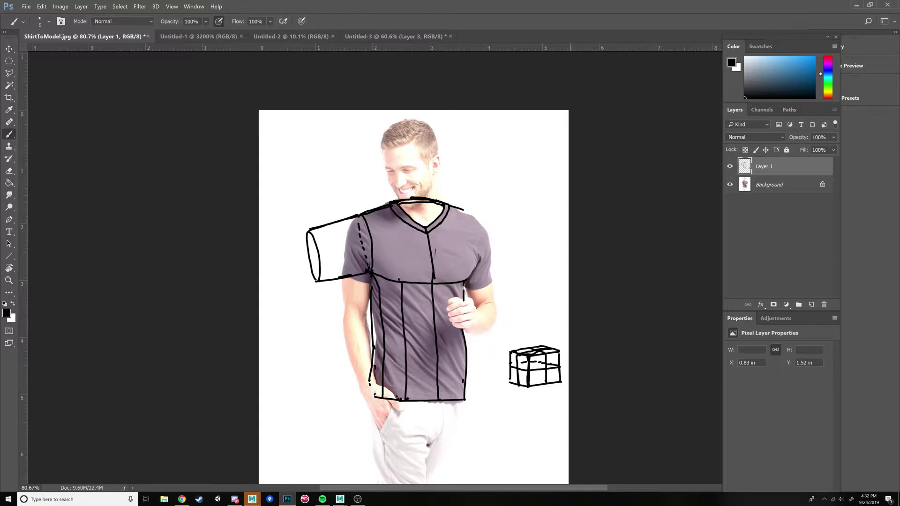
mouse_move(400, 283)
left_mouse_down()
mouse_move(378, 208)
mouse_move(380, 240)
left_mouse_up()
left_click_drag(381, 252, 384, 258)
left_click_drag(384, 259, 386, 264)
key("ctrl+z")
Step: Sketch two lengthwise sleeve lines continuing across the armhole, one to the collar and one to the chest's center line
left_click_drag(408, 214, 313, 241)
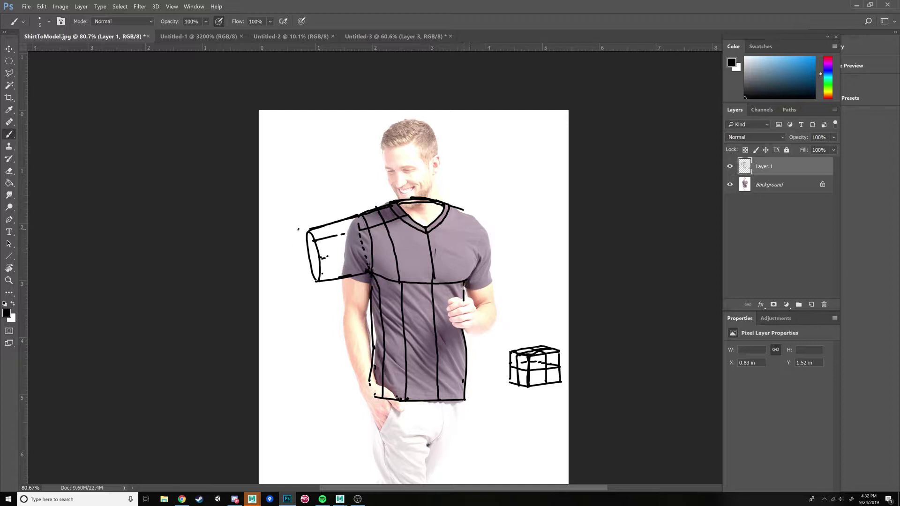
mouse_move(298, 230)
left_mouse_down()
mouse_move(312, 287)
mouse_move(300, 241)
mouse_move(299, 271)
mouse_move(327, 257)
mouse_move(325, 272)
mouse_move(329, 256)
left_mouse_up()
key("ctrl+z")
left_click(356, 249, "shift")
left_click_drag(384, 245, 414, 229)
key("ctrl+z")
key("ctrl+z")
left_click_drag(393, 242, 430, 241)
Step: Sketch a lower lengthwise line from the sleeve opening across the chest, undo it and redraw it reaching the center line
mouse_move(322, 272)
left_mouse_down()
mouse_move(366, 264)
mouse_move(422, 273)
left_mouse_up()
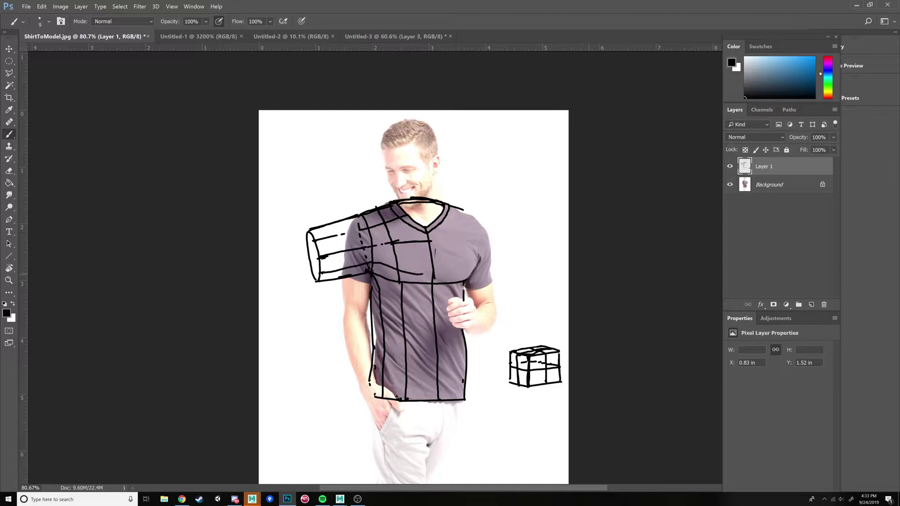
key("ctrl+z")
key("ctrl+z")
mouse_move(432, 273)
left_mouse_down()
mouse_move(361, 263)
mouse_move(320, 271)
left_mouse_up()
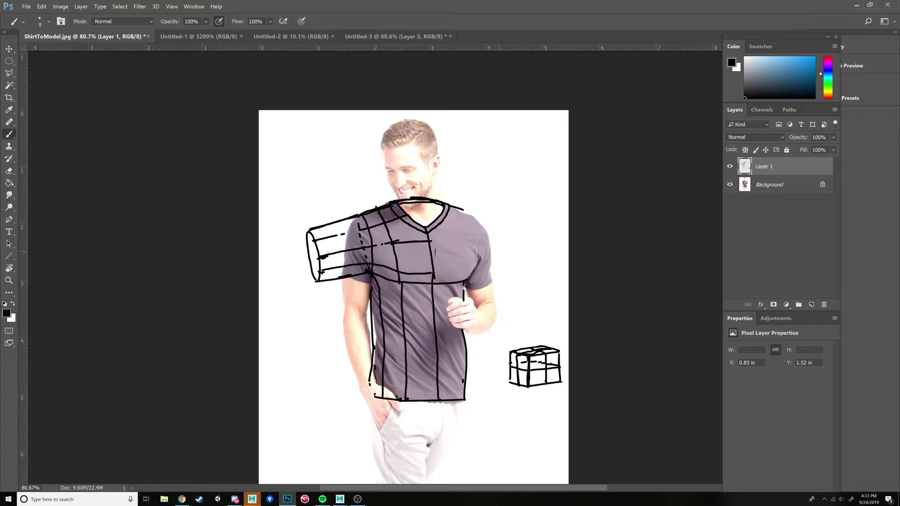
Step: Add a cuff line around the sleeve near its opening and two horizontal lines across the torso below the chest
left_click_drag(318, 229, 328, 281)
left_click_drag(371, 310, 436, 314)
left_click_drag(372, 342, 469, 336)
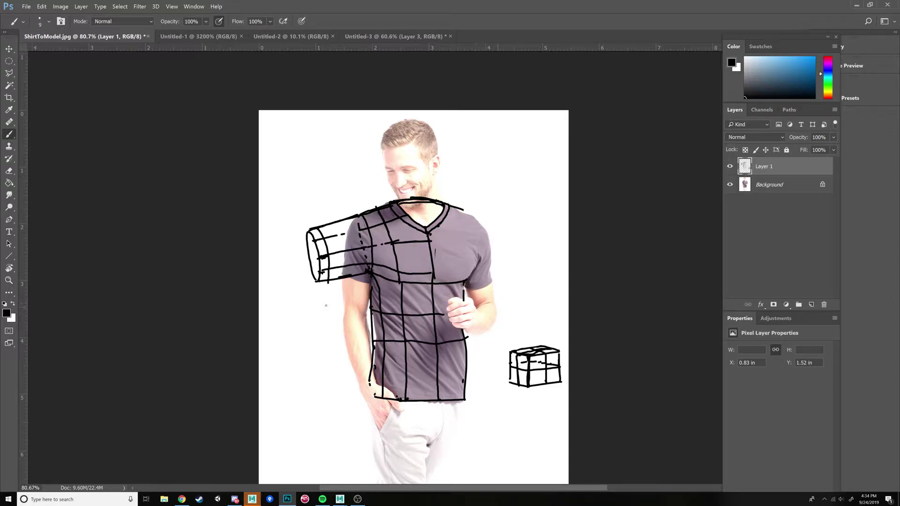
Step: Sketch the torso's back contour beside the arm below the sleeve and extend three horizontal lines from it toward the body
left_click_drag(313, 294, 327, 349)
mouse_move(314, 300)
left_mouse_down()
mouse_move(328, 339)
mouse_move(324, 389)
left_mouse_up()
left_click_drag(327, 367, 325, 375)
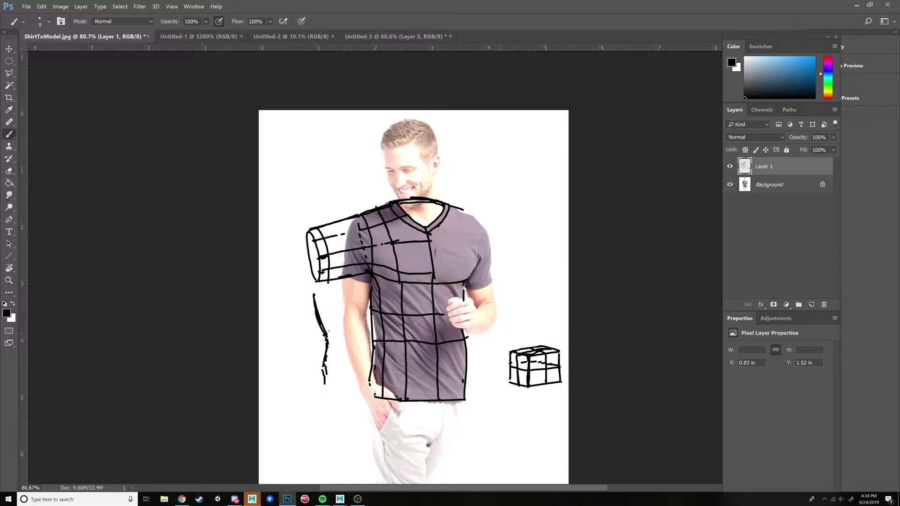
left_click_drag(323, 336, 366, 341)
left_click_drag(317, 308, 362, 319)
left_click_drag(325, 370, 370, 373)
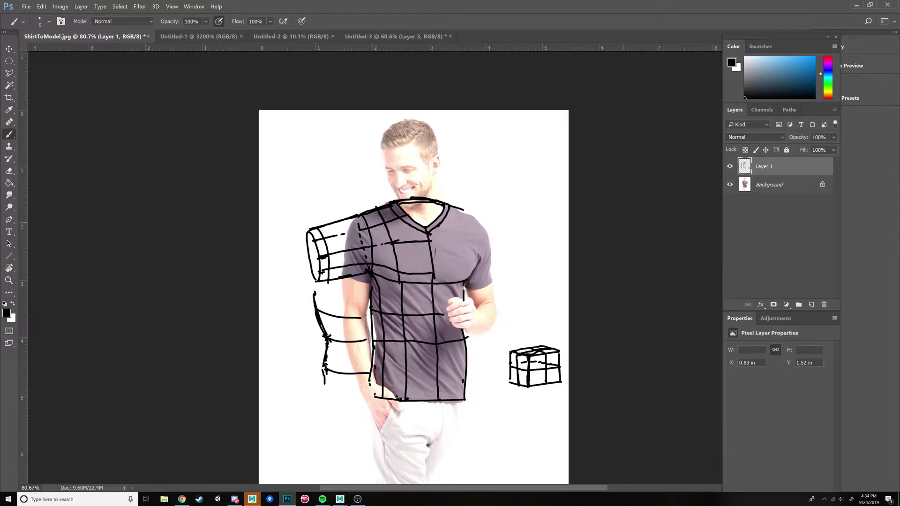
Step: Sketch a diagonal edge from the chest grid intersection up to the V-neck collar band
scroll(415, 262, "up", 3, "alt")
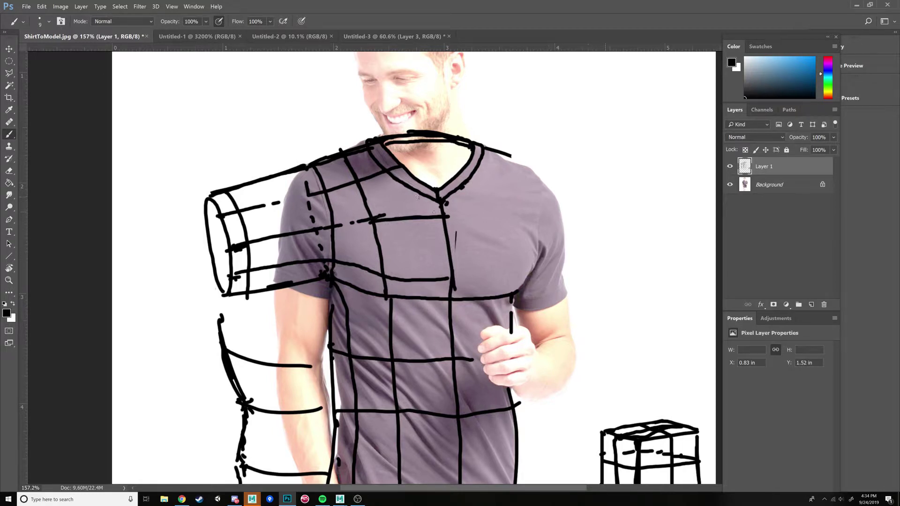
left_click_drag(423, 216, 417, 216)
left_click_drag(373, 221, 419, 181)
scroll(418, 265, "down", 4, "alt")
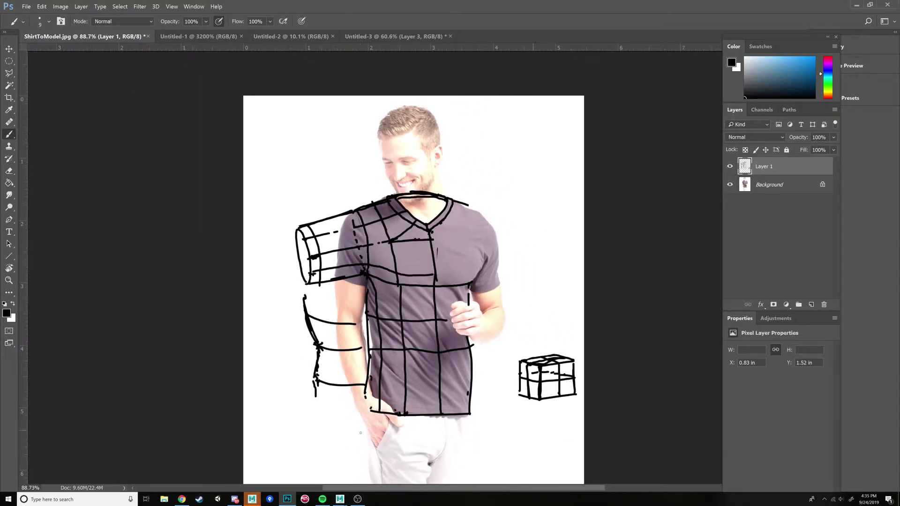
Step: Switch to Autodesk Maya and create a polygon cube in the perspective view
mouse_move(341, 500)
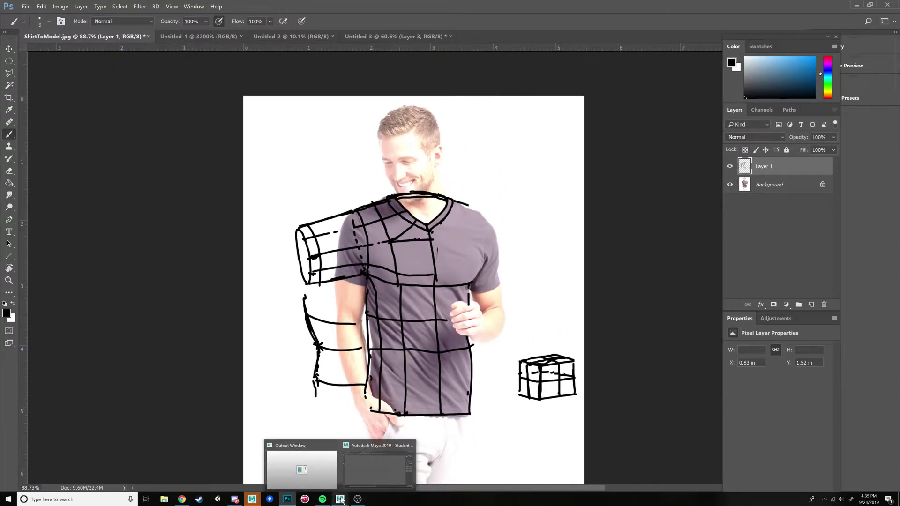
mouse_move(364, 472)
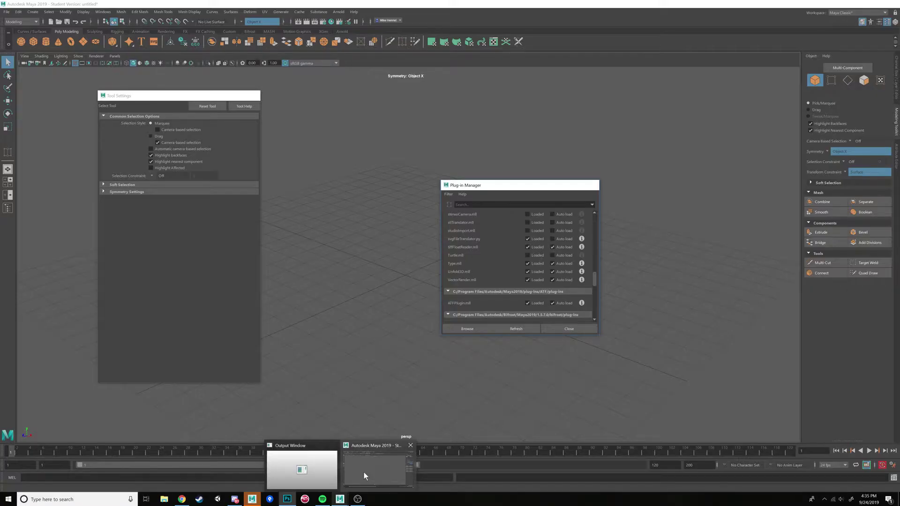
left_click(363, 472)
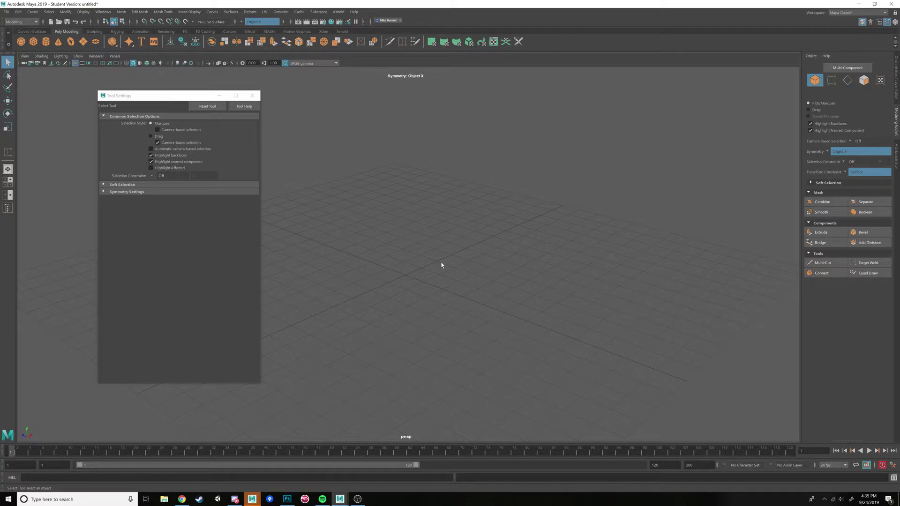
left_click_drag(436, 263, 450, 269, "alt")
left_click(33, 42)
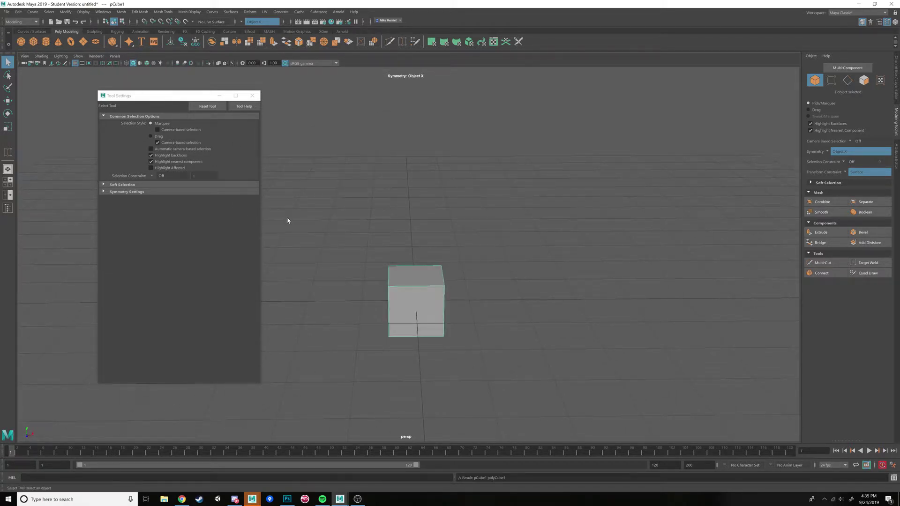
left_click_drag(355, 231, 474, 282, "alt")
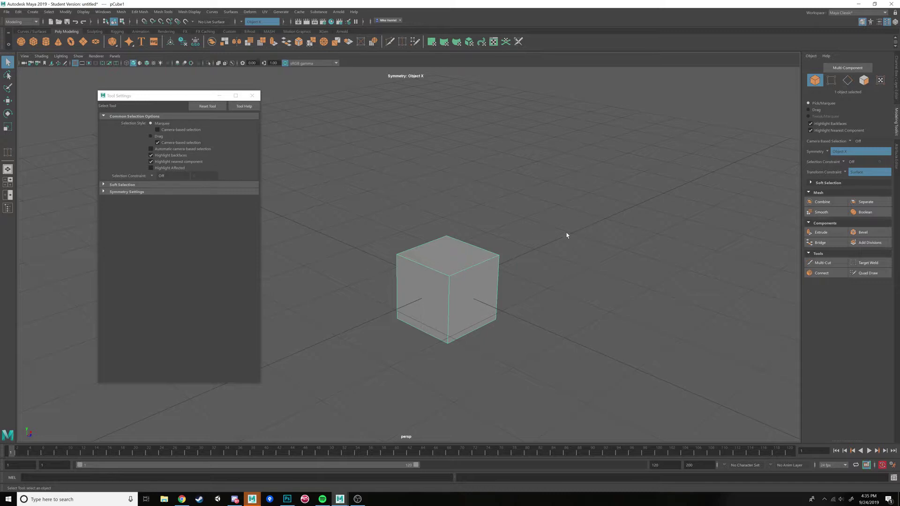
Step: Compare the cube with the shirt sketch in Photoshop, return to Maya and show the cube's Channel Box attributes
left_click(287, 499)
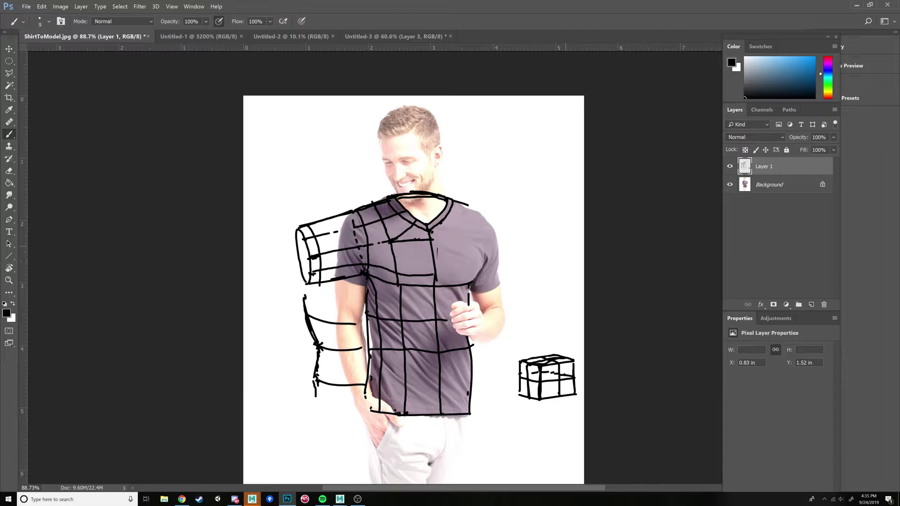
mouse_move(340, 500)
left_click(375, 469)
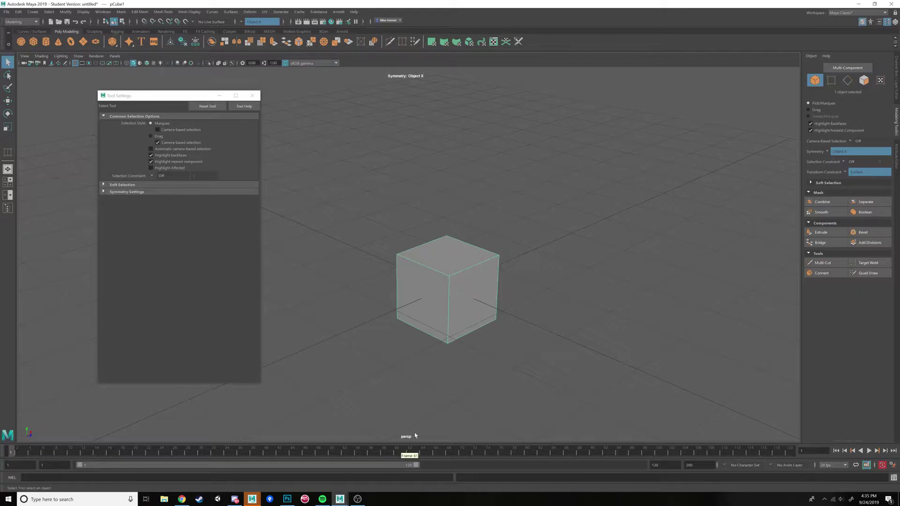
left_click_drag(500, 290, 442, 283, "alt")
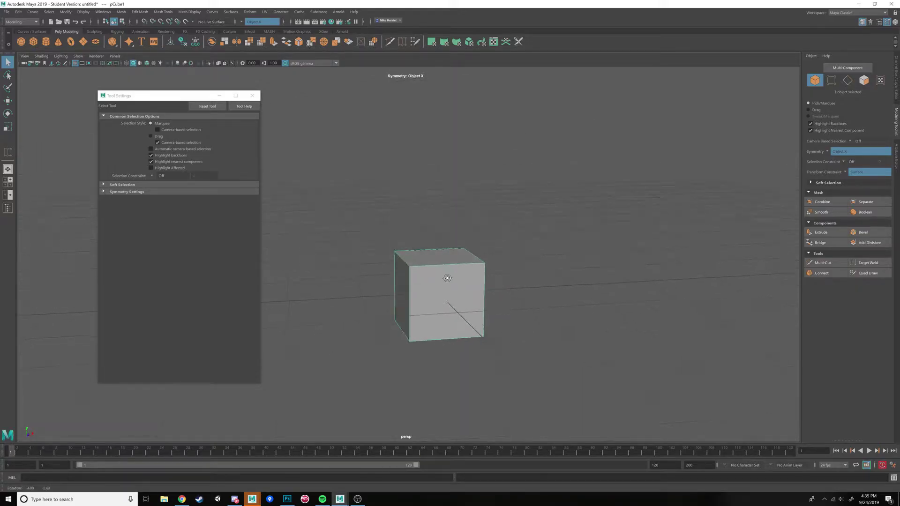
right_click_drag(445, 281, 474, 261)
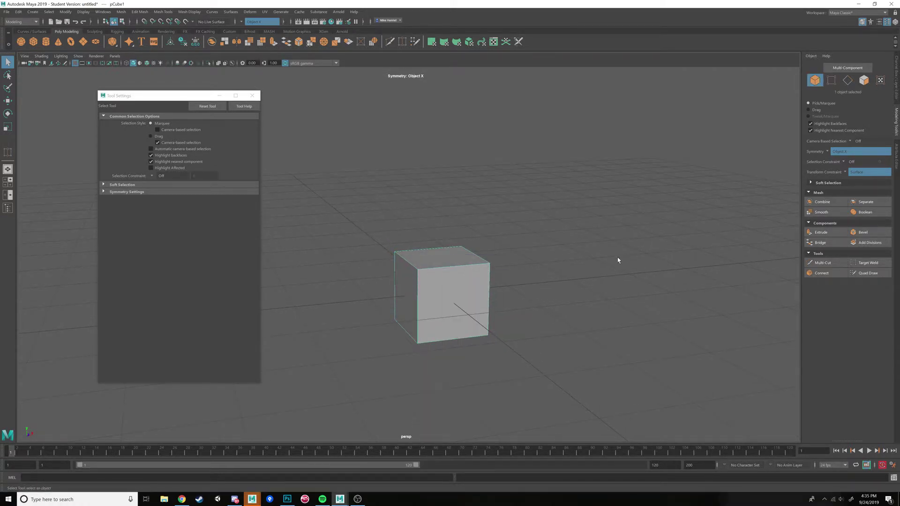
left_click(897, 80)
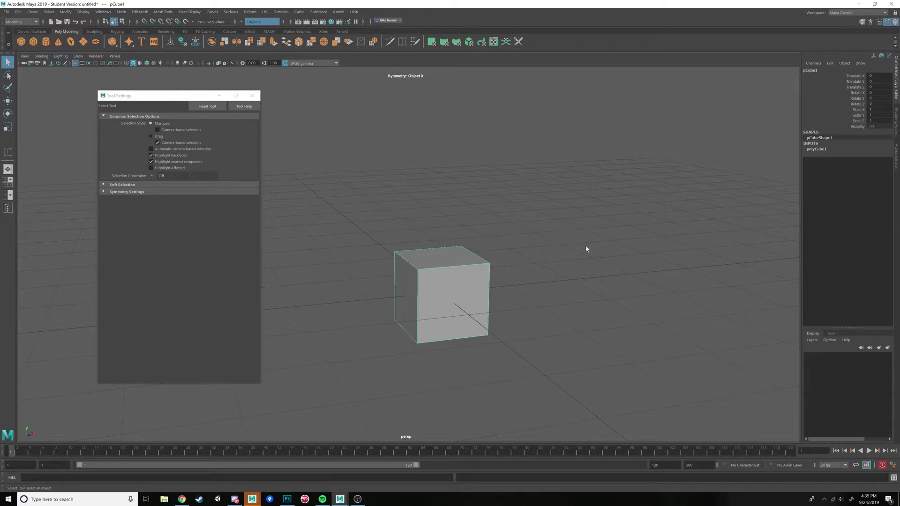
left_click_drag(533, 258, 468, 271, "alt")
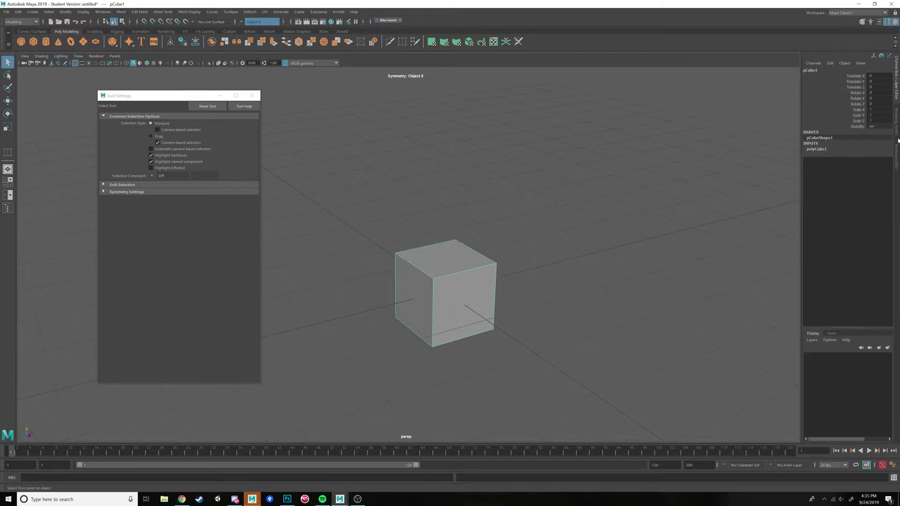
Step: Activate the Multi-Cut tool and turn symmetry off
left_click(896, 121)
left_click(821, 262)
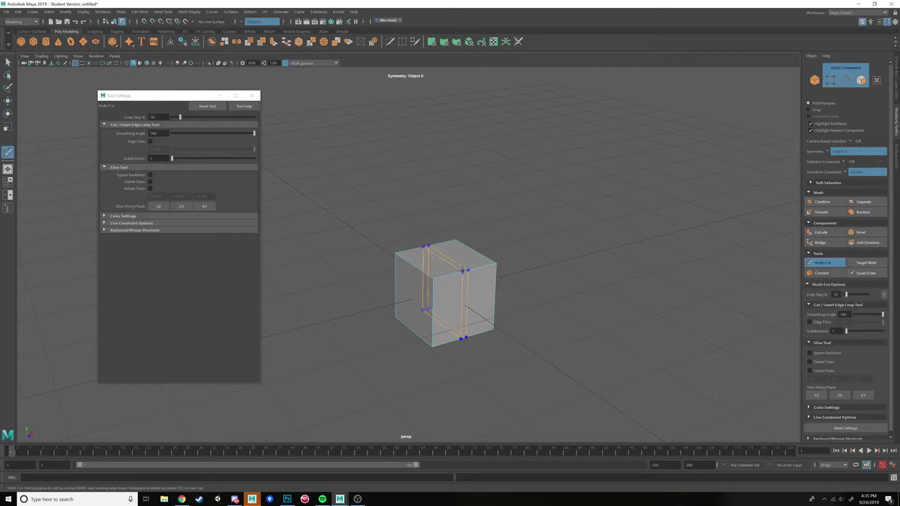
left_click(849, 167)
left_click(864, 189)
left_click(839, 151)
left_click(844, 154)
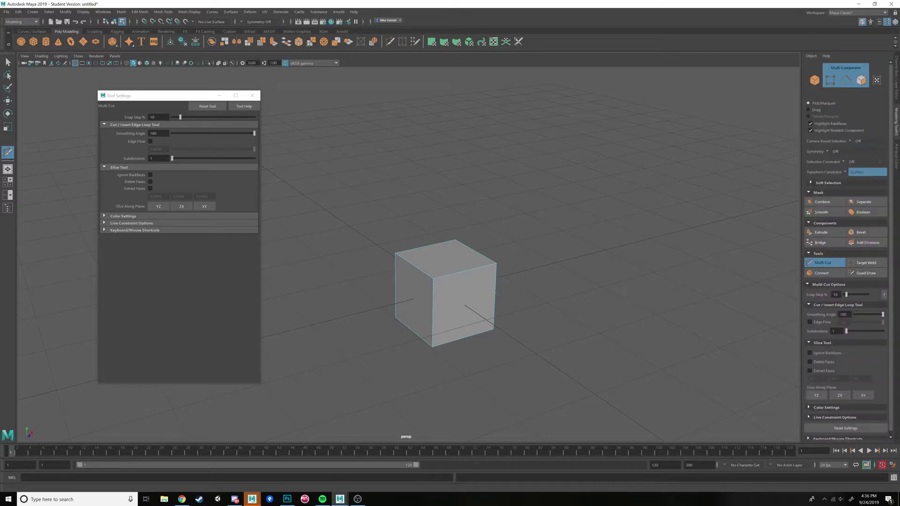
Step: Return to object mode with the Channel Box shown and reselect the cube with the Move tool
left_click(896, 90)
right_click_drag(443, 264, 469, 251)
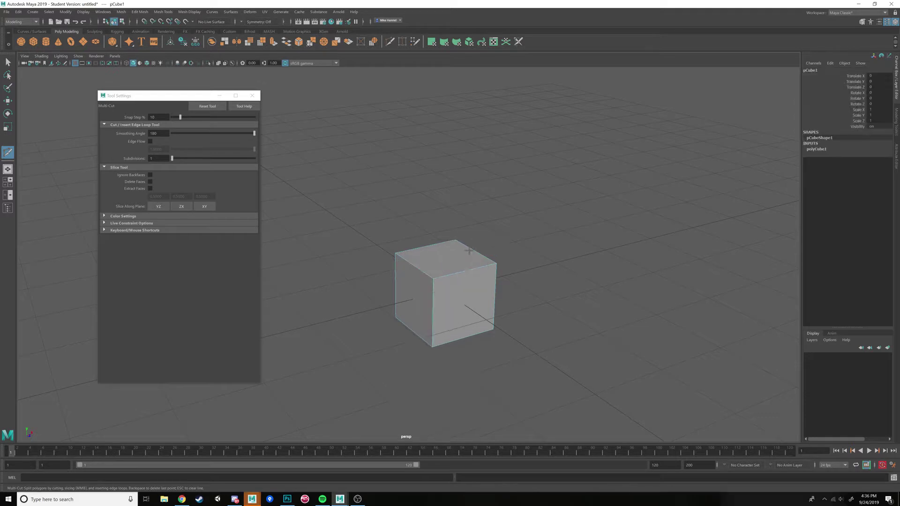
key("w")
left_click(516, 277)
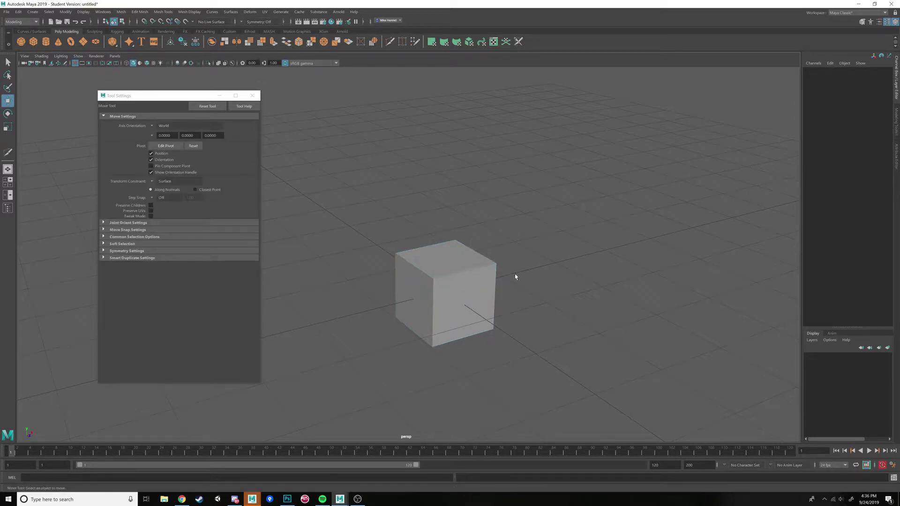
left_click(437, 298)
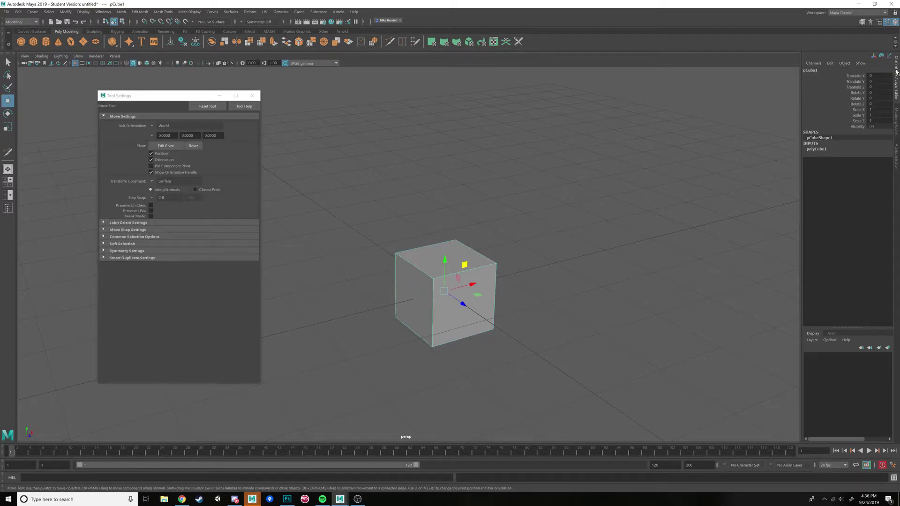
Step: Show the cube's polyCube1 construction attributes in the Channel Box
left_click(896, 22)
left_click(895, 22)
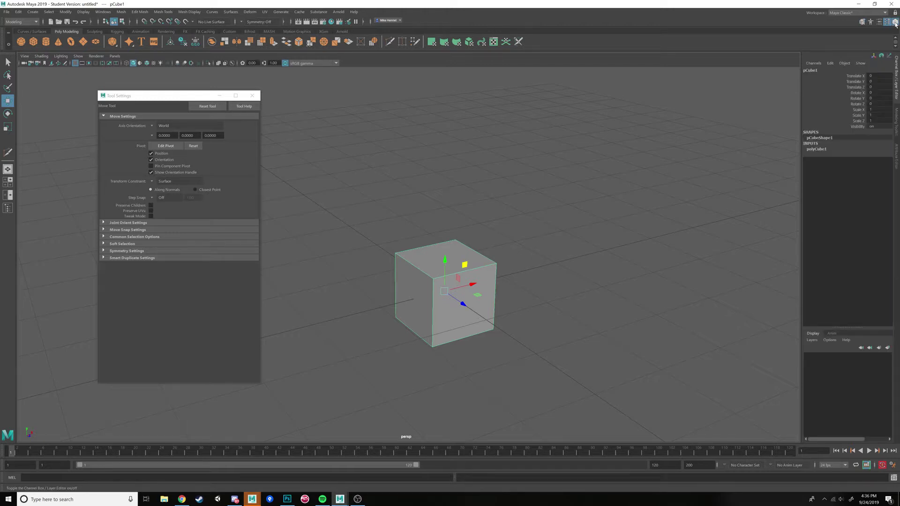
left_click(896, 22)
left_click(895, 22)
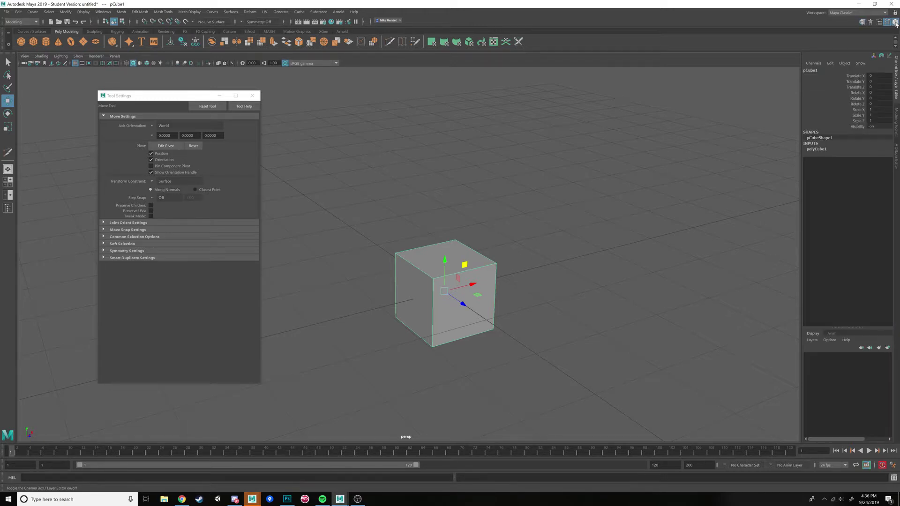
left_click(817, 148)
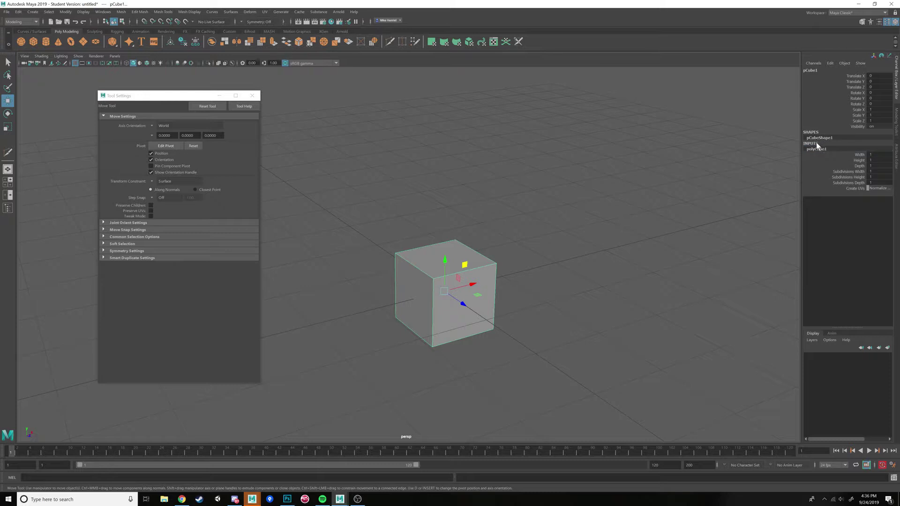
Step: Try 100 subdivisions in width, height and depth on the cube, and undo the change
double_click(879, 172)
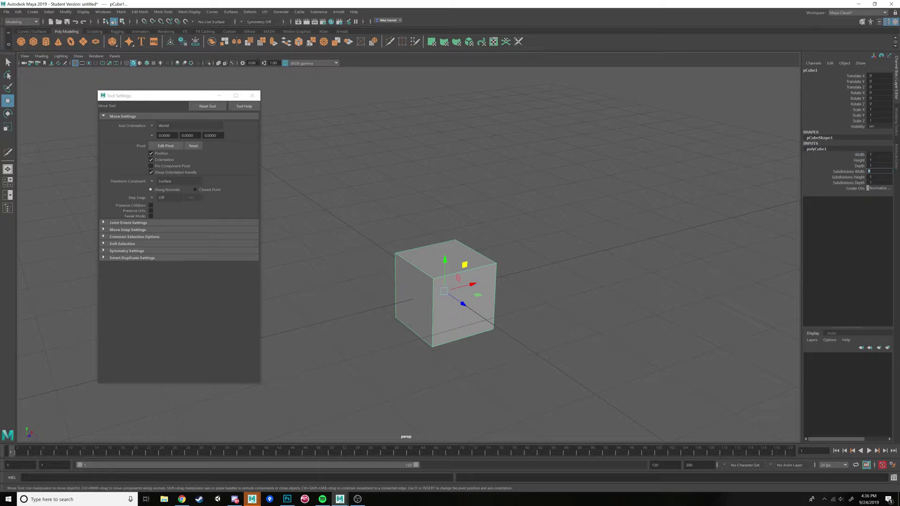
left_click(879, 177, "shift")
type("100")
key("Return")
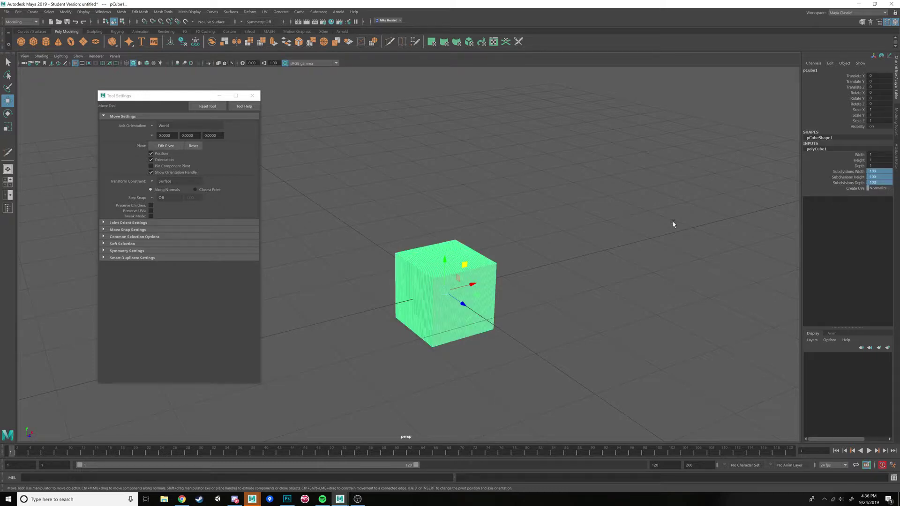
scroll(532, 285, "up", 10)
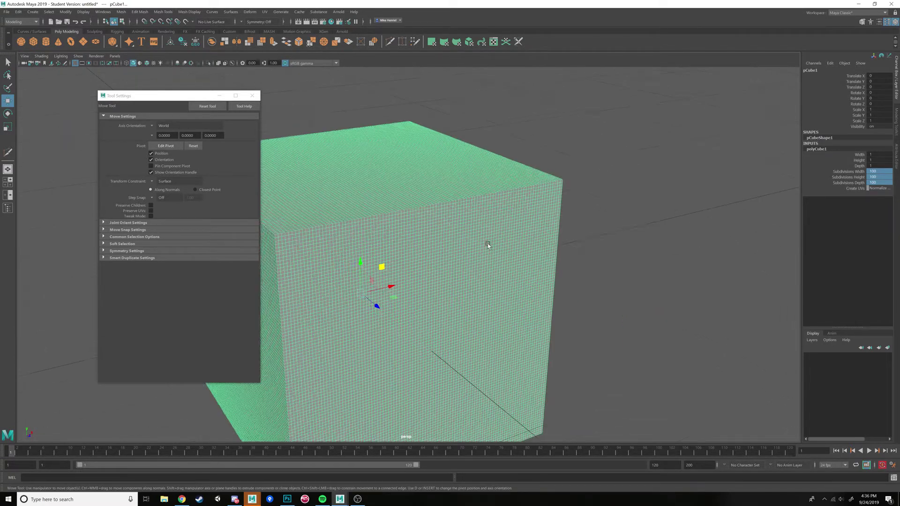
scroll(488, 243, "down", 10)
key("ctrl+z")
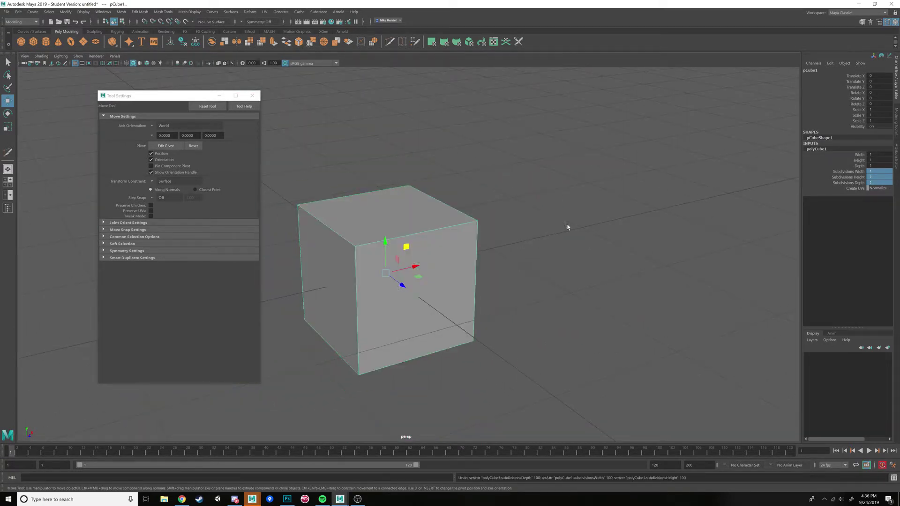
Step: Set the cube's width, height and depth subdivisions to 2
left_click(879, 183)
type("2")
key("Return")
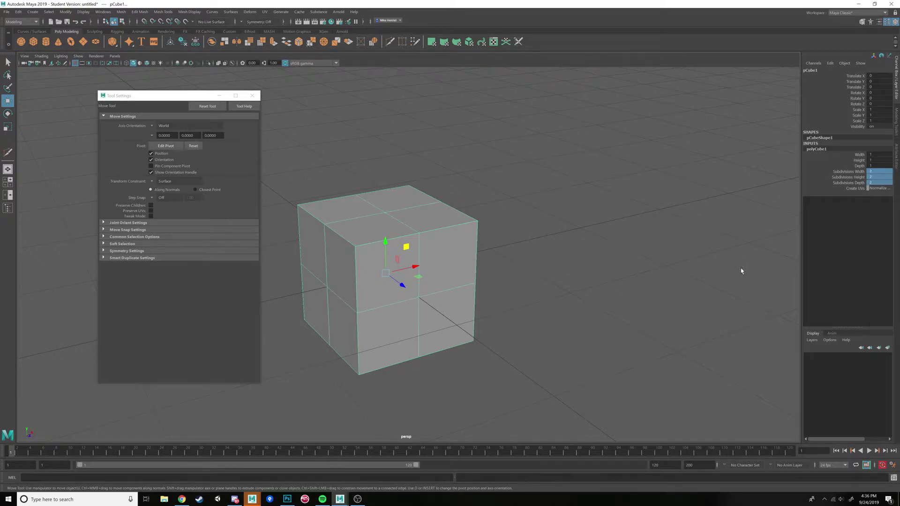
Step: Switch the cube to vertex mode and select all vertices along its four vertical corner edges
scroll(742, 269, "down", 5)
left_click_drag(551, 224, 522, 252, "alt")
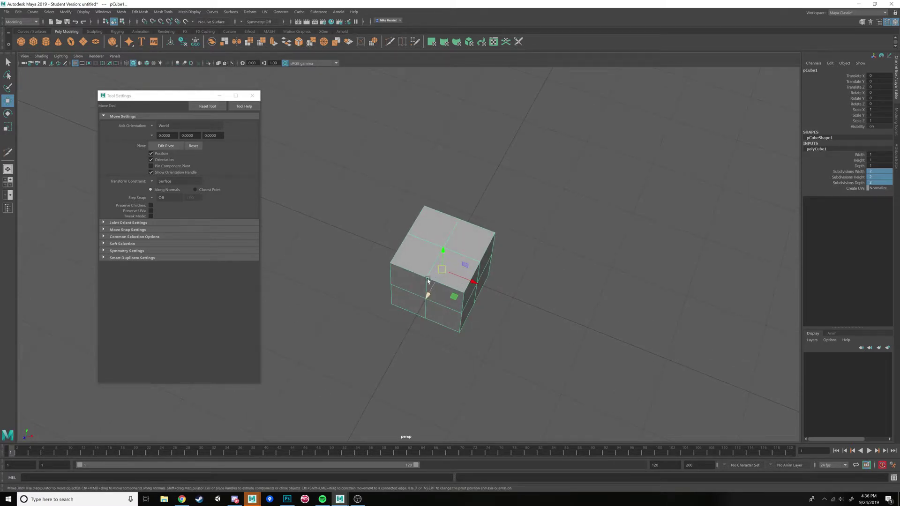
right_click_drag(398, 262, 389, 297)
left_click_drag(390, 298, 528, 302)
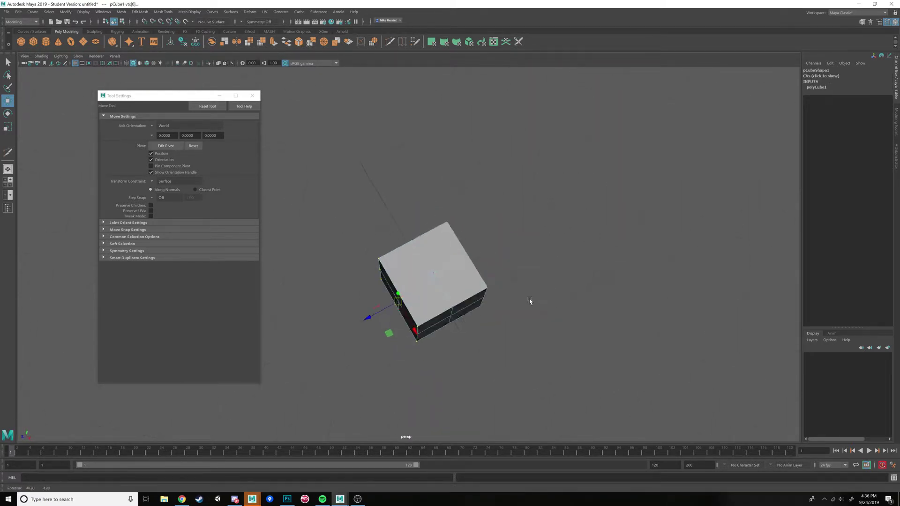
left_click_drag(557, 244, 476, 246, "alt")
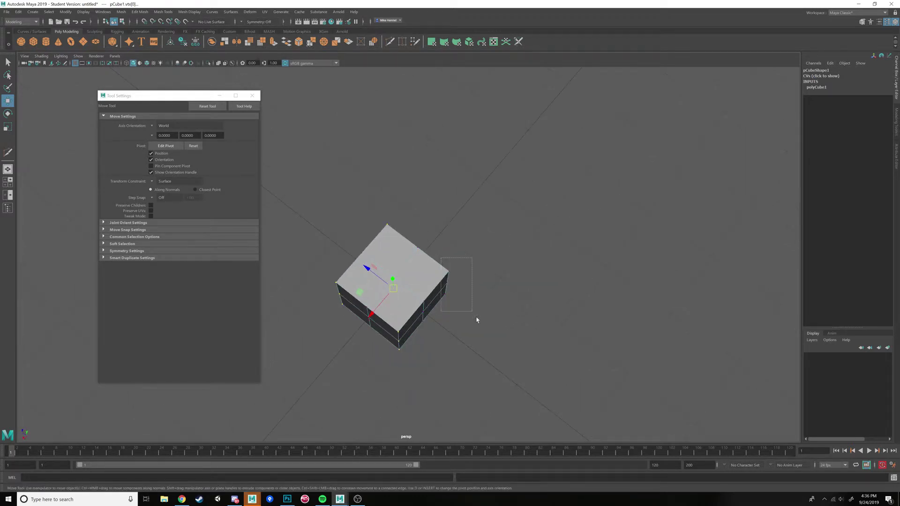
left_click_drag(476, 320, 563, 307, "alt")
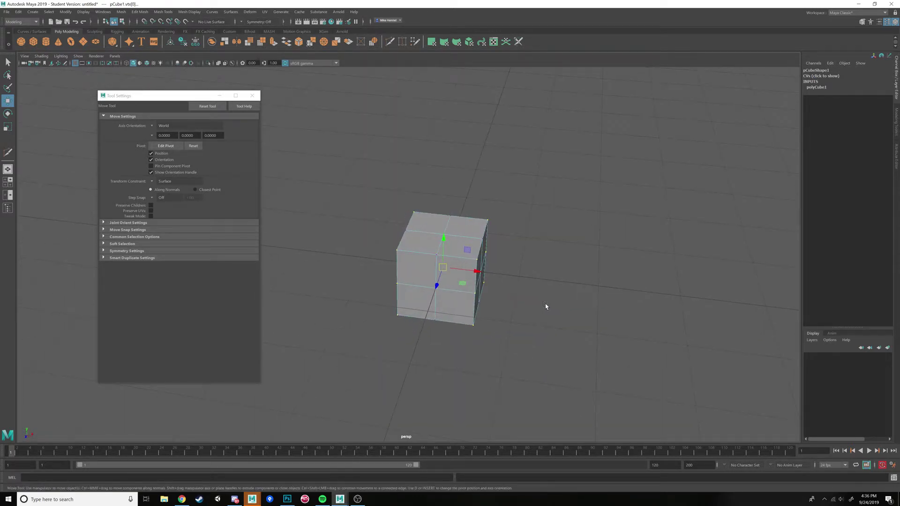
Step: Turn the transform constraint off and scale the corner vertices inward horizontally to round the body into an octagon, ending in object mode
key("r")
left_click_drag(474, 263, 423, 276, "alt")
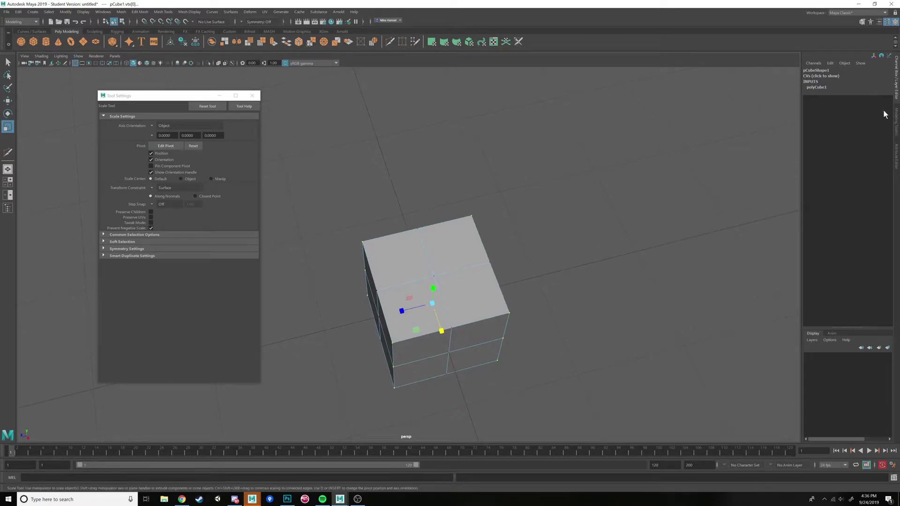
left_click(896, 123)
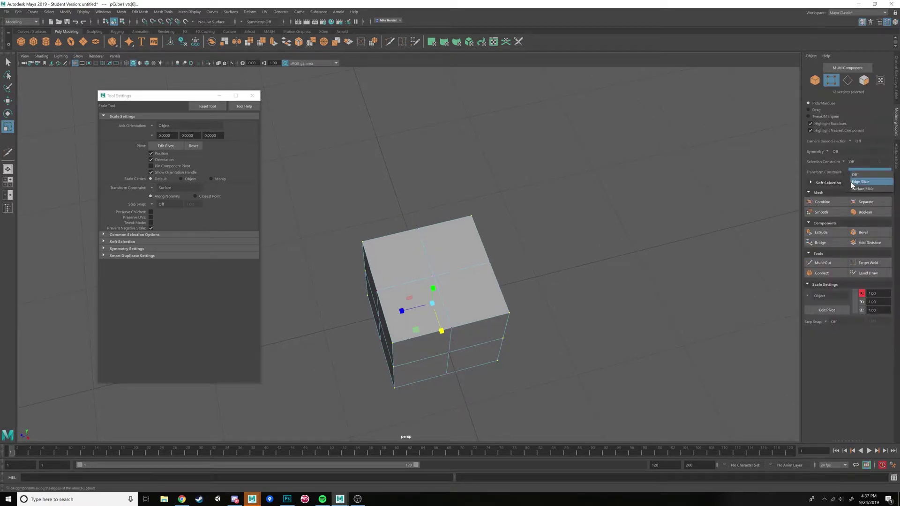
left_click(858, 173)
mouse_move(572, 229)
left_mouse_down("alt")
mouse_move(501, 268)
mouse_move(519, 257)
mouse_move(454, 274)
mouse_move(453, 309)
left_mouse_up("alt")
left_click_drag(454, 262, 437, 273, "ctrl")
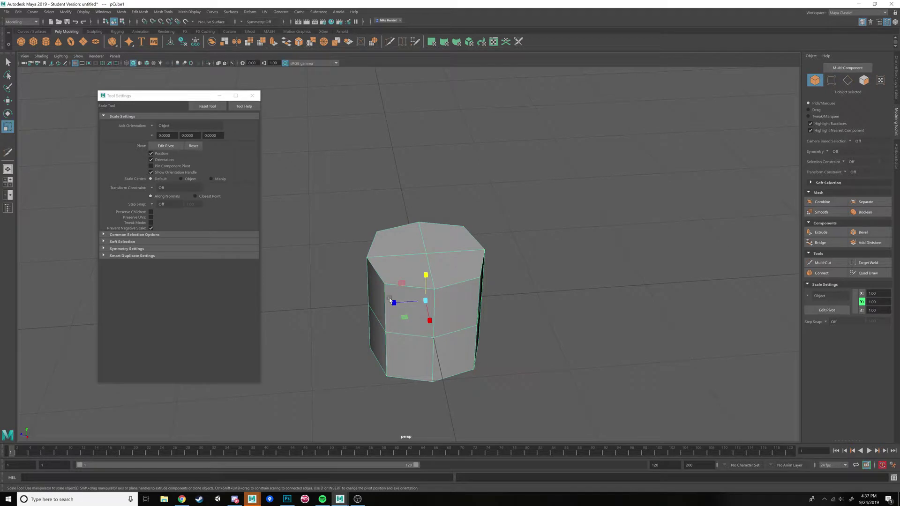
Step: Scale the body to about 0.86 in Z and 1.09 in X, and raise its upper two vertex rows to about Y 1.01
left_click_drag(390, 300, 459, 306)
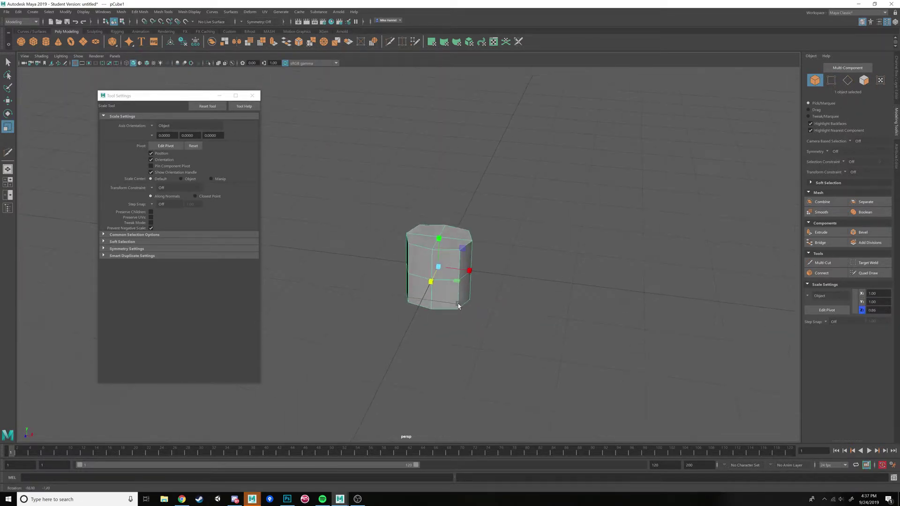
left_click_drag(468, 268, 422, 276)
right_click(419, 274)
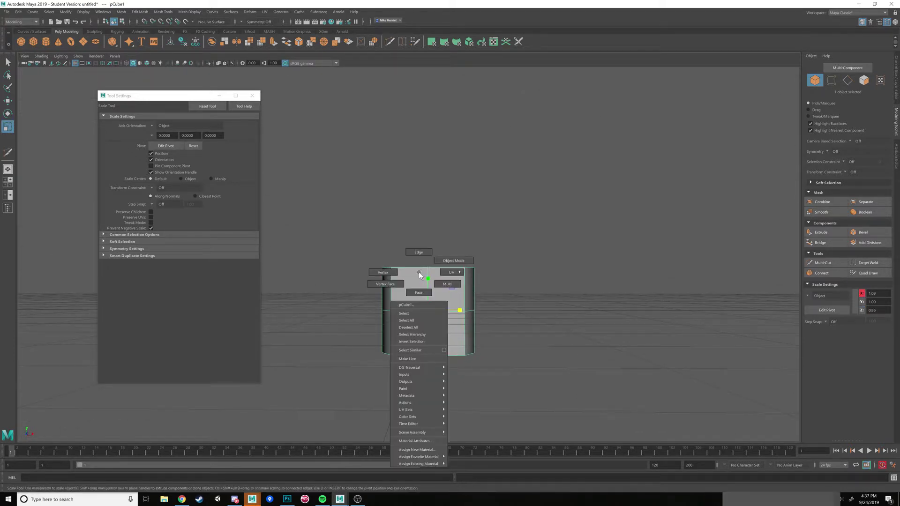
left_click(387, 272)
left_click_drag(319, 233, 553, 320)
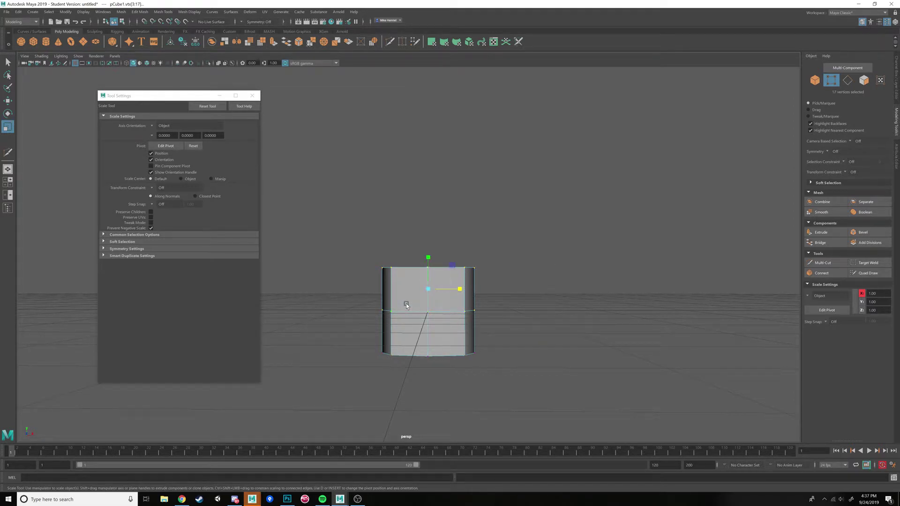
key("w")
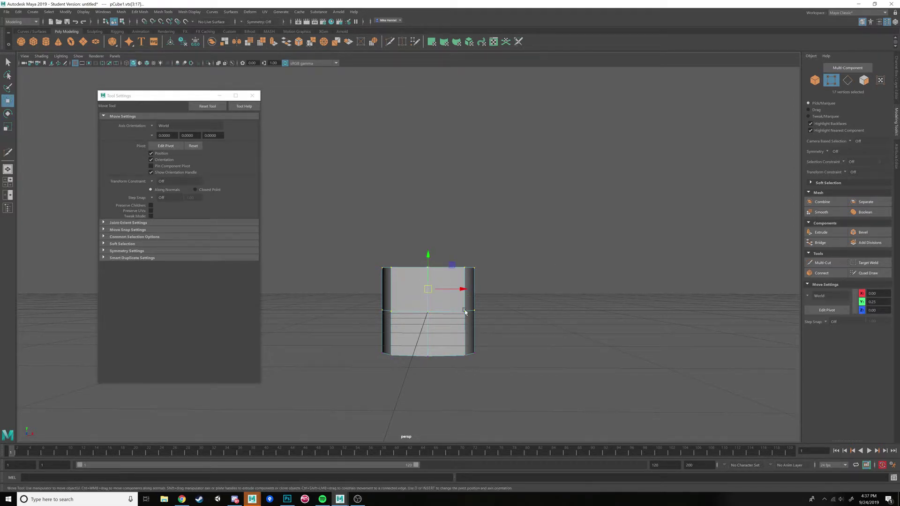
left_click_drag(428, 258, 429, 198)
Step: Check the torso's proportions against the shirt sketch in Photoshop and return to Maya
left_click(287, 499)
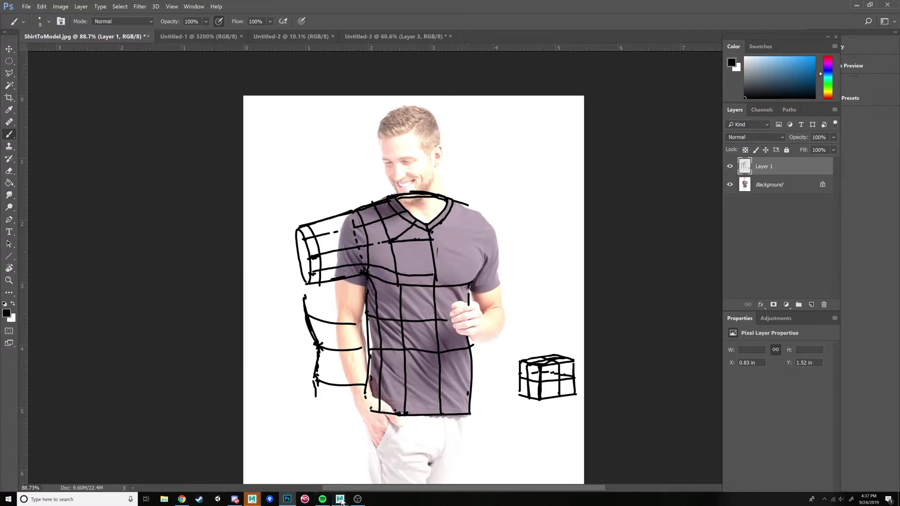
mouse_move(340, 500)
left_click(373, 479)
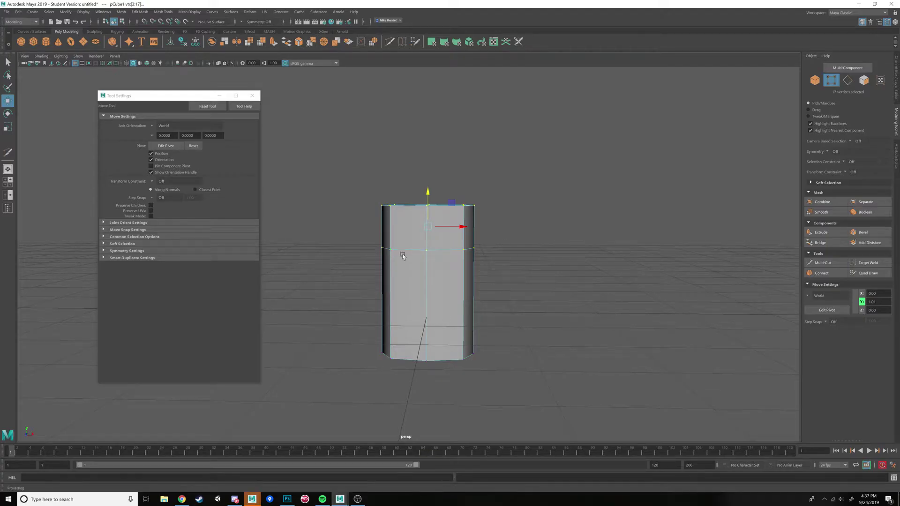
Step: Move the middle vertex row to about Y 0.77 and return the body to object mode
mouse_move(403, 254)
left_mouse_down("alt")
mouse_move(401, 305)
mouse_move(398, 264)
left_mouse_up("alt")
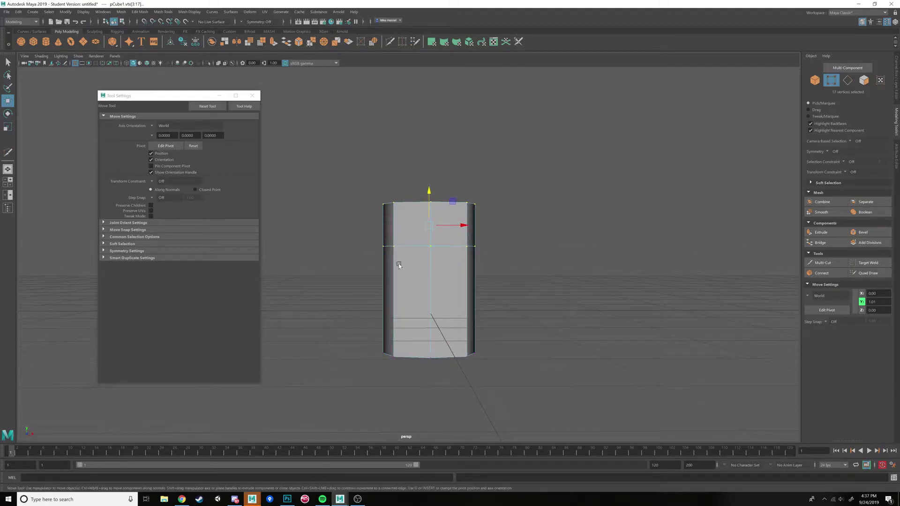
left_click_drag(353, 230, 493, 267)
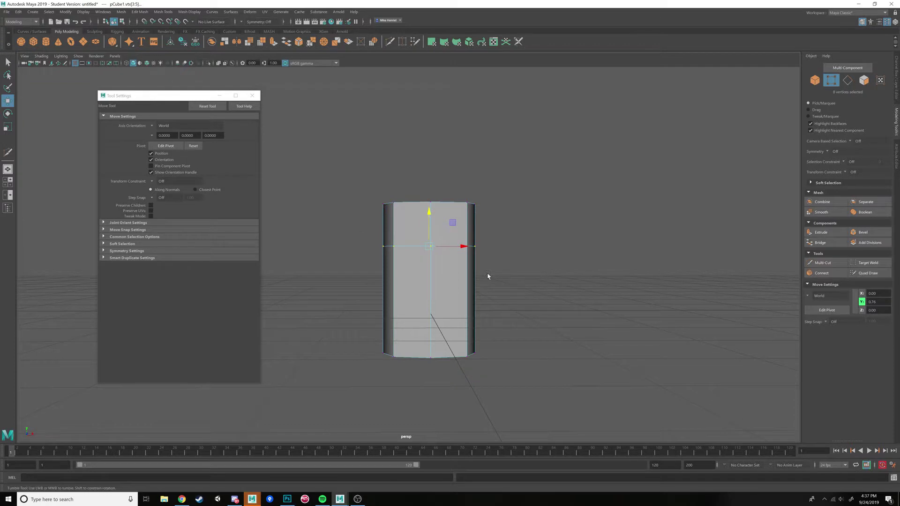
left_click_drag(428, 215, 430, 217)
left_click_drag(446, 261, 440, 240, "alt")
right_click(446, 226)
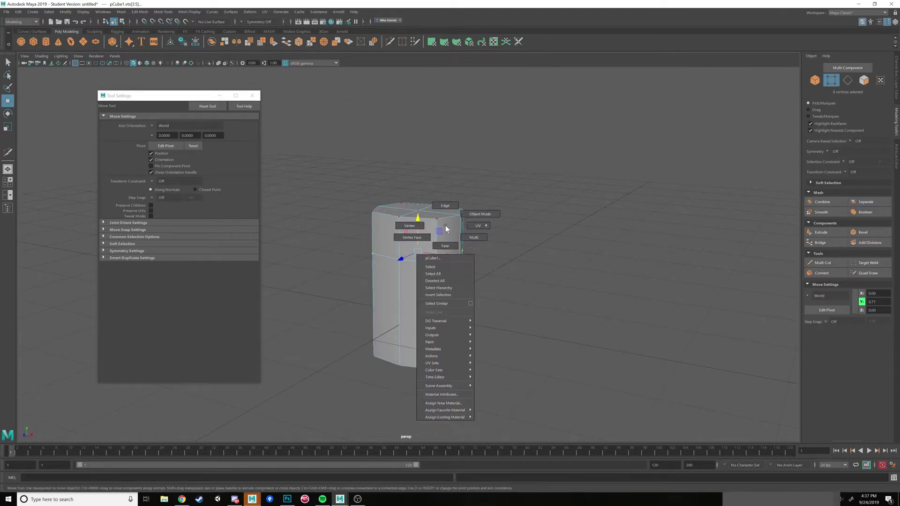
left_click(480, 213)
Step: Inspect the lengthened torso from several angles and compare it with the sleeve area of the Photoshop sketch
left_click_drag(474, 212, 597, 280, "alt")
left_click_drag(486, 265, 474, 305, "alt")
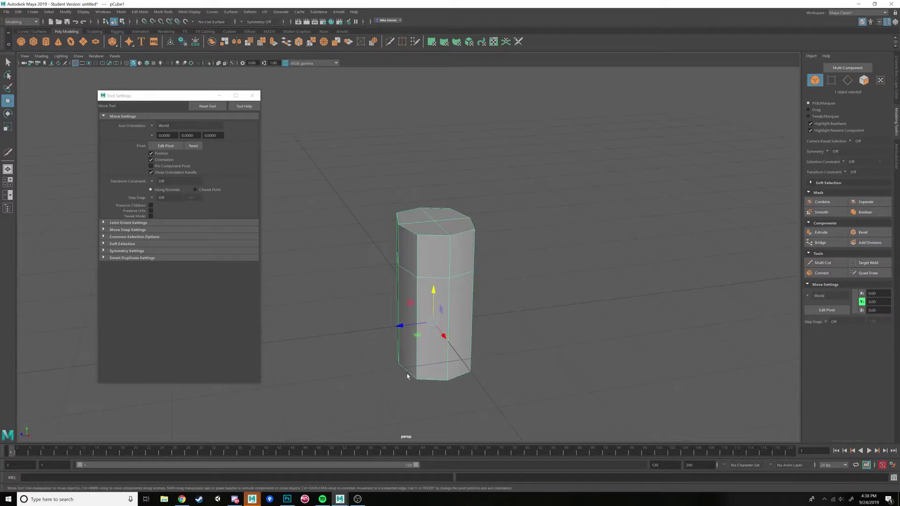
left_click(287, 499)
mouse_move(340, 499)
left_click(379, 466)
Step: Switch to edge mode and select the edges outlining the sleeve opening on the torso's upper side
left_click_drag(445, 239, 469, 250, "alt")
scroll(450, 244, "up", 3)
right_click_drag(457, 250, 530, 246)
left_click_drag(527, 253, 472, 251, "alt")
right_click_drag(472, 251, 473, 232)
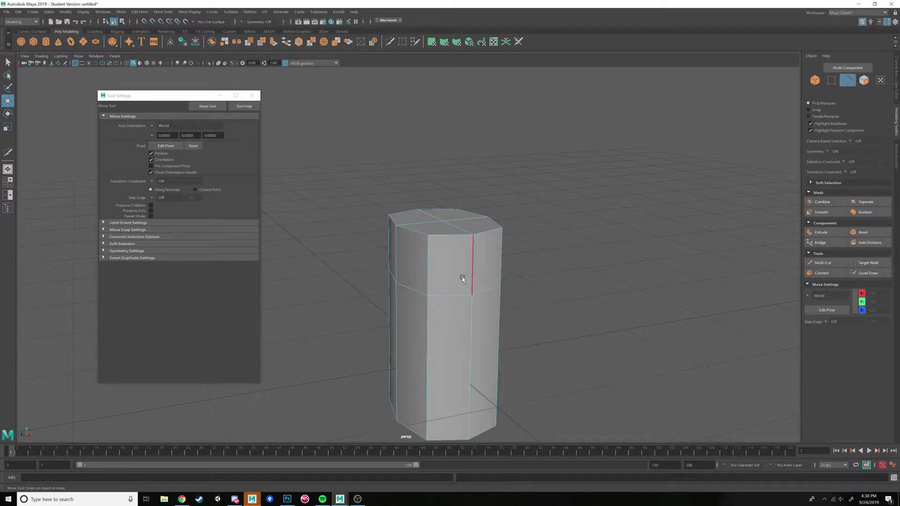
left_click(453, 294)
left_click(430, 251, "shift")
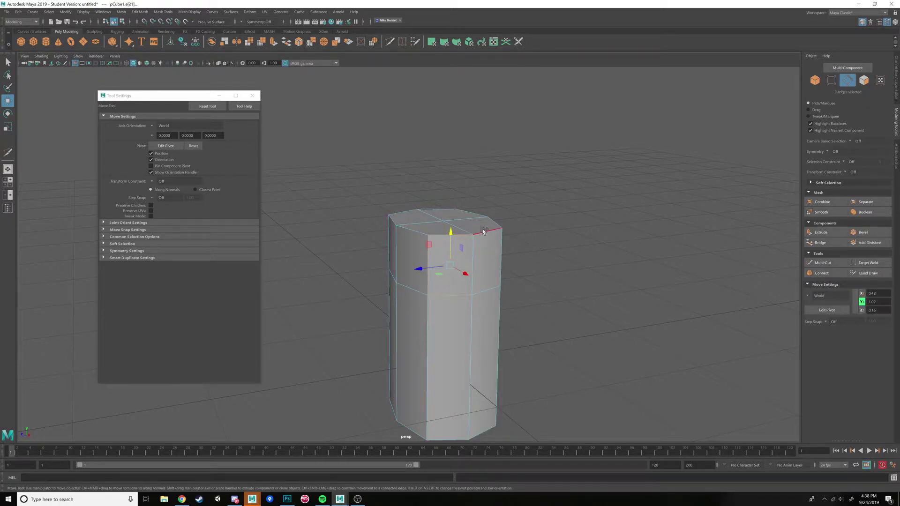
left_click(482, 228, "shift")
left_click_drag(494, 238, 495, 256, "alt")
left_click(439, 248, "shift")
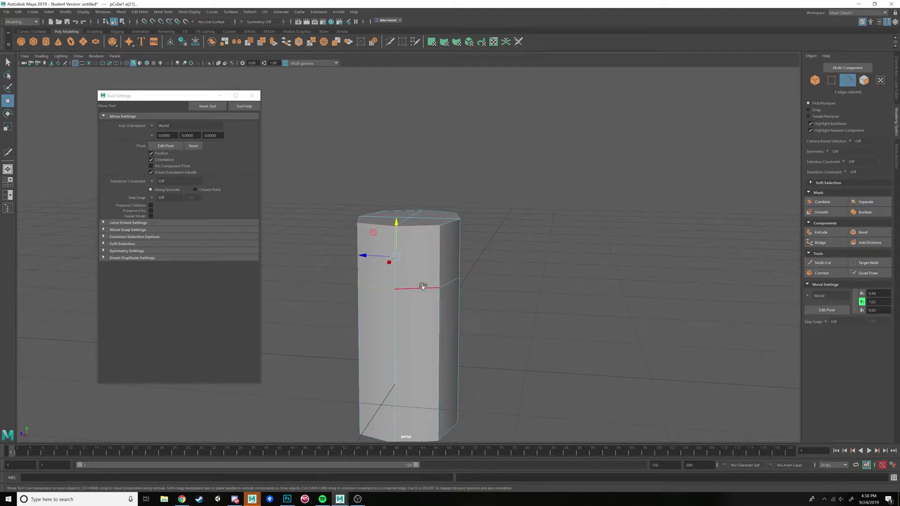
left_click(422, 285, "shift")
left_click_drag(443, 282, 474, 286, "alt")
scroll(460, 284, "up", 3)
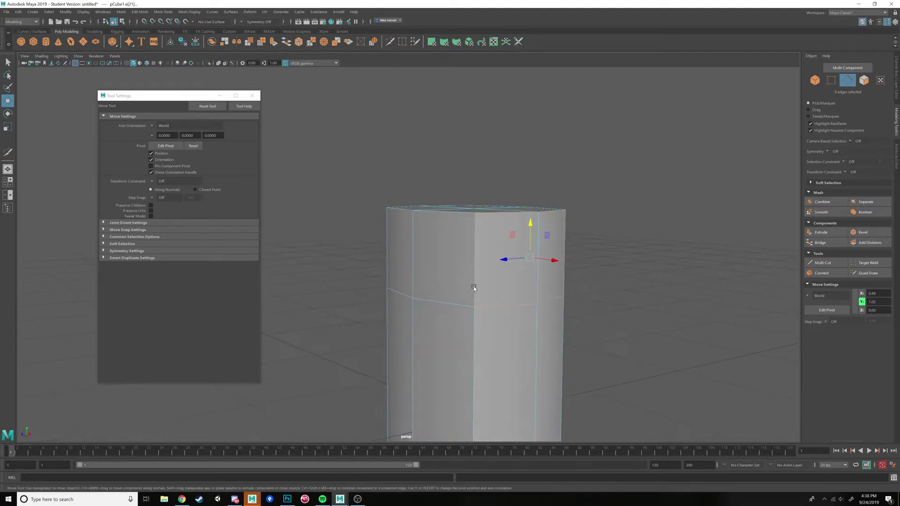
Step: Restart the edge selection and pick the border edges around the two upper side faces where the sleeve attaches
left_click(523, 305)
left_click(474, 256)
left_click_drag(490, 233, 530, 270, "alt")
left_click(551, 276, "shift")
left_click(570, 269, "shift")
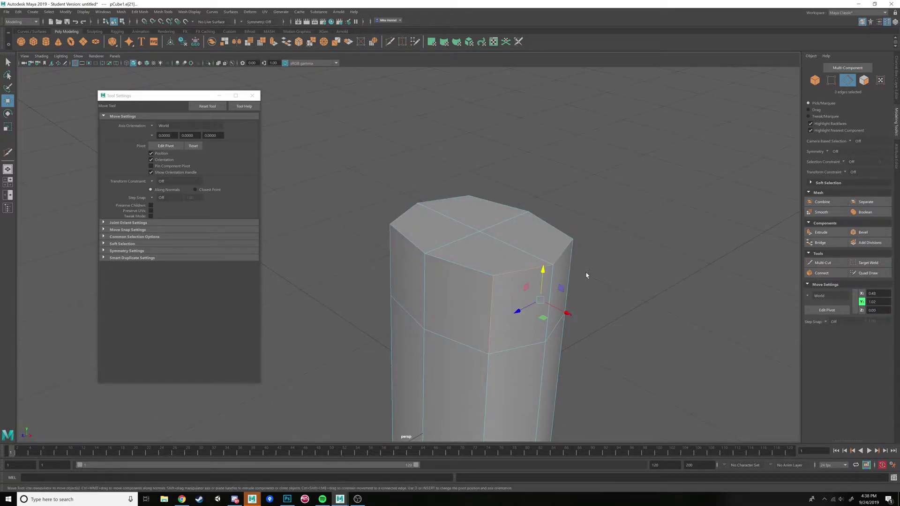
left_click_drag(587, 278, 533, 272, "alt")
left_click(493, 271, "shift")
left_click(456, 339, "shift")
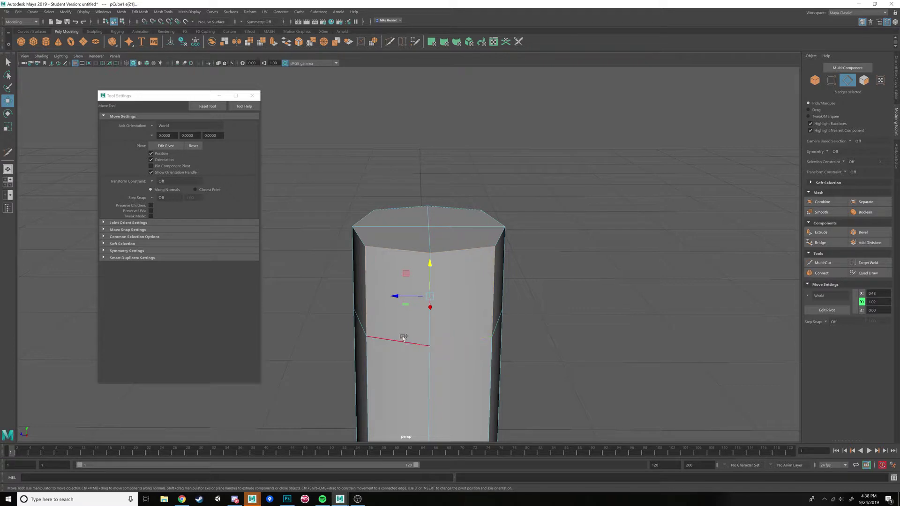
left_click(407, 341, "shift")
left_click_drag(412, 341, 434, 321, "alt")
Step: Switch to face mode and select the two upper side faces that form the sleeve opening
right_click_drag(444, 264, 444, 277)
left_click(491, 270)
left_click(496, 271, "shift")
left_click_drag(496, 271, 535, 288, "alt")
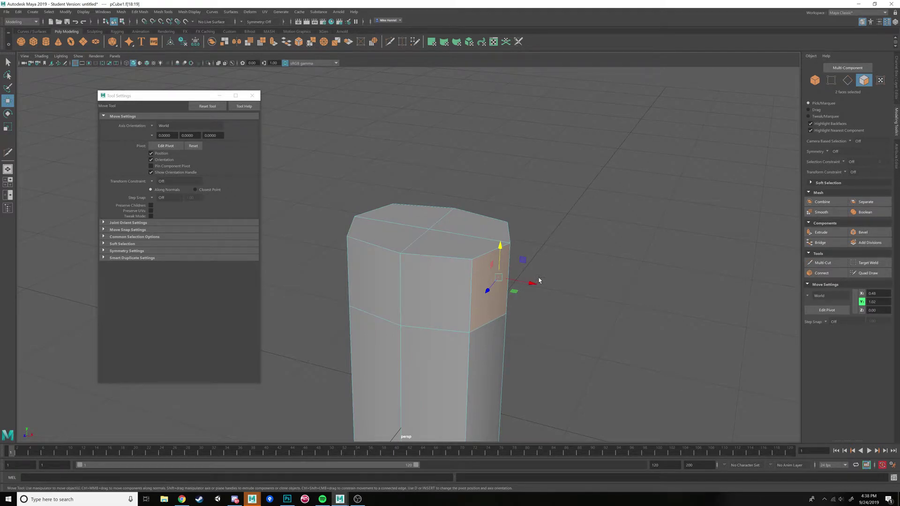
Step: Try extruding the two side faces outward along X as a sleeve, and undo the extrusion
key("ctrl+e")
key("w")
left_click_drag(531, 284, 456, 267)
right_click_drag(456, 267, 431, 265)
left_click_drag(462, 268, 491, 257, "alt")
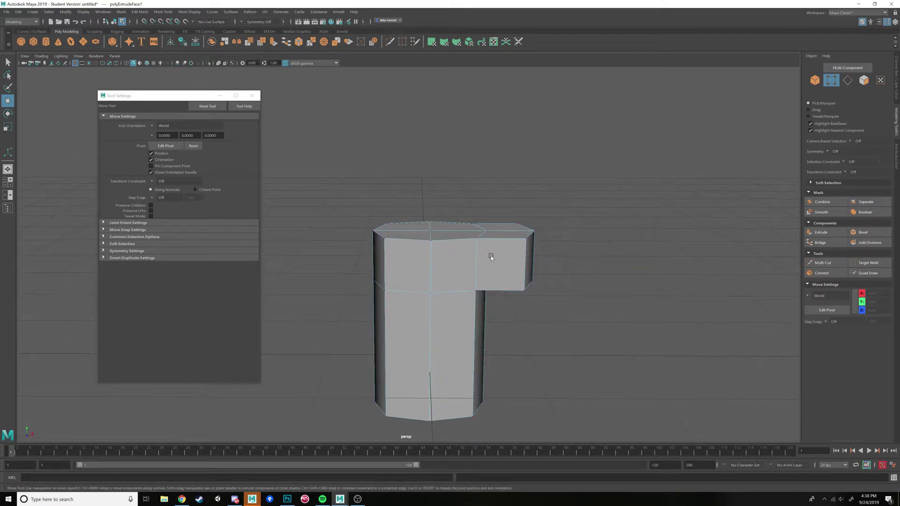
key("ctrl+z")
key("ctrl+z")
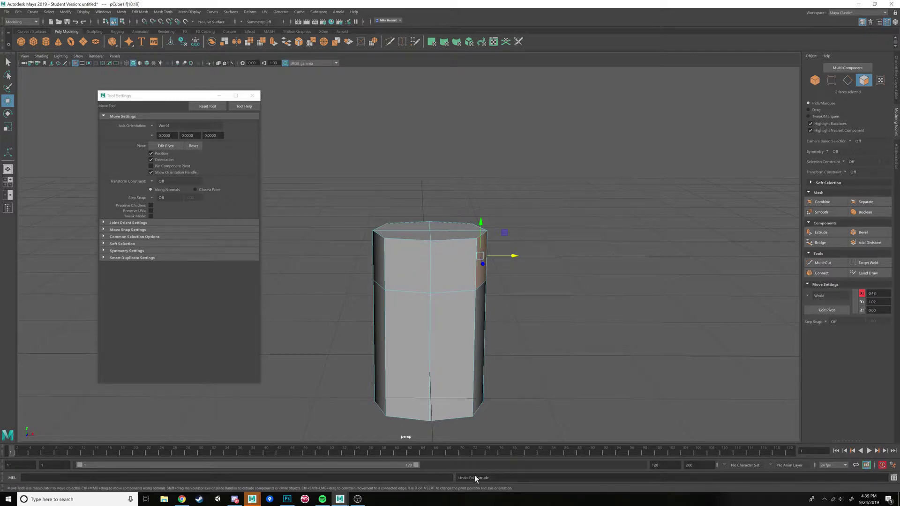
left_click_drag(526, 365, 438, 346, "alt")
scroll(453, 350, "up", 3)
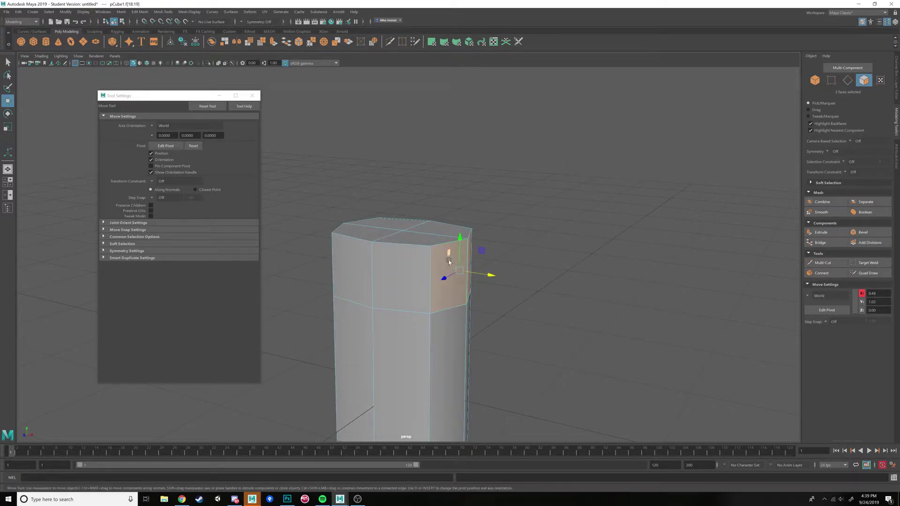
Step: Turn on Object X symmetry so that component selection and editing are mirrored across the torso
left_click(452, 281)
left_click_drag(519, 294, 482, 267, "alt")
left_click(437, 254, "shift")
left_click(845, 172)
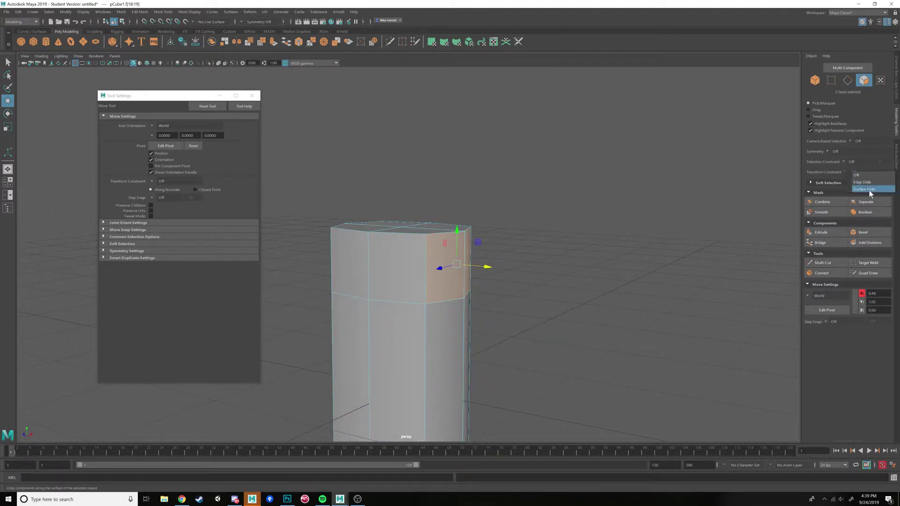
left_click(841, 160)
left_click(829, 153)
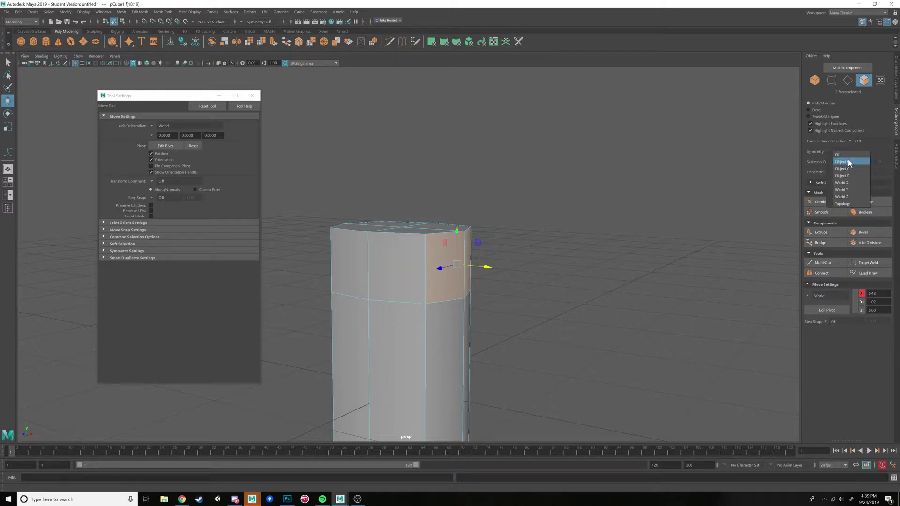
left_click(848, 162)
left_click_drag(543, 248, 588, 254, "alt")
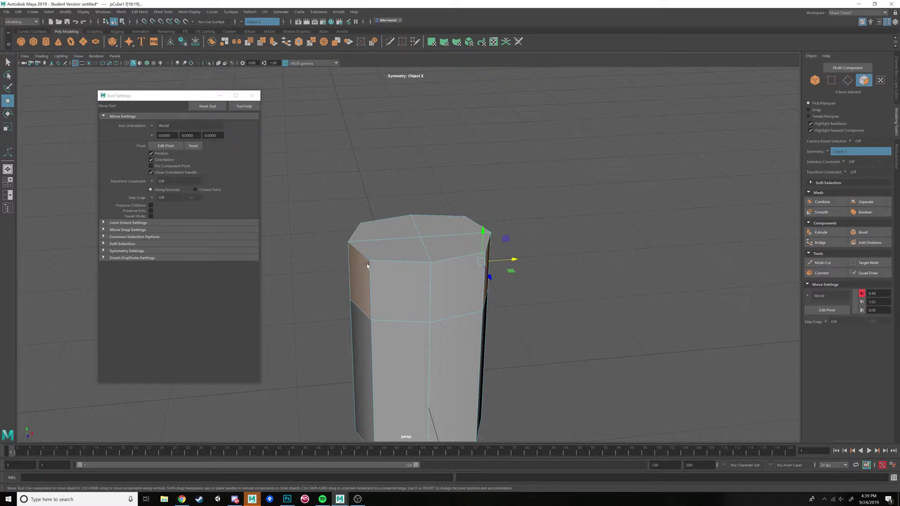
Step: Select the two upper side faces that form the sleeve opening, mirrored on both sides of the torso
left_click_drag(356, 265, 407, 258, "alt")
left_click(406, 258)
left_click_drag(521, 281, 498, 284, "alt")
left_click(418, 255)
mouse_move(419, 255)
left_mouse_down("alt")
mouse_move(503, 257)
mouse_move(420, 271)
left_mouse_up("alt")
left_click(420, 271)
left_click(462, 263, "shift")
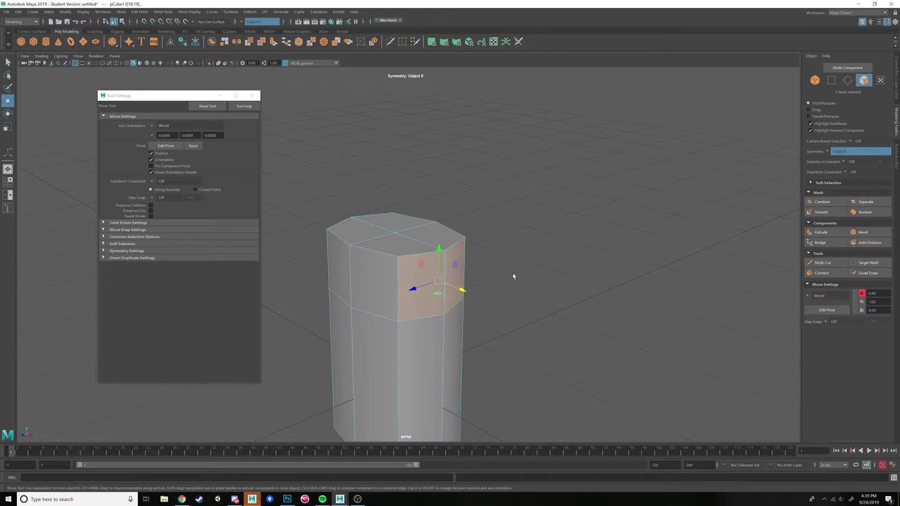
Step: Extrude the upper side faces outward along X as short sleeves and scale their flat ends narrower in depth
left_click_drag(515, 276, 565, 246, "alt")
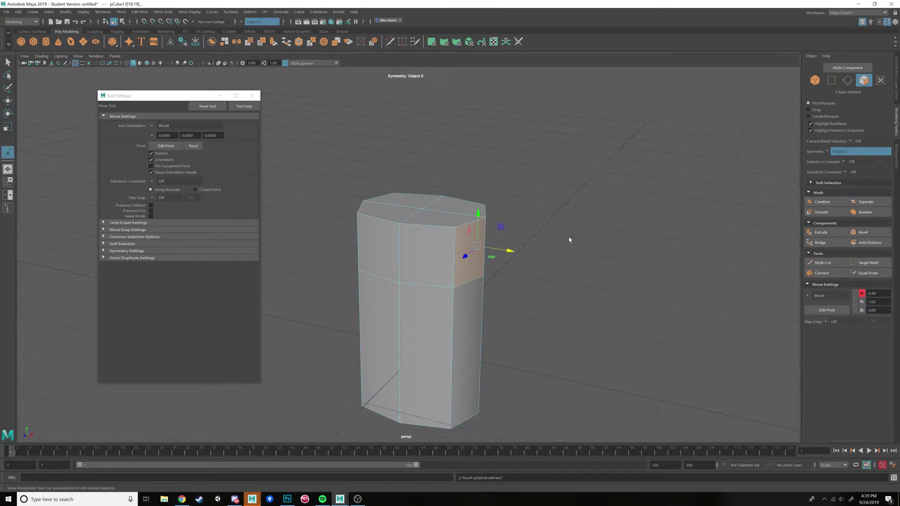
key("ctrl+e")
key("w")
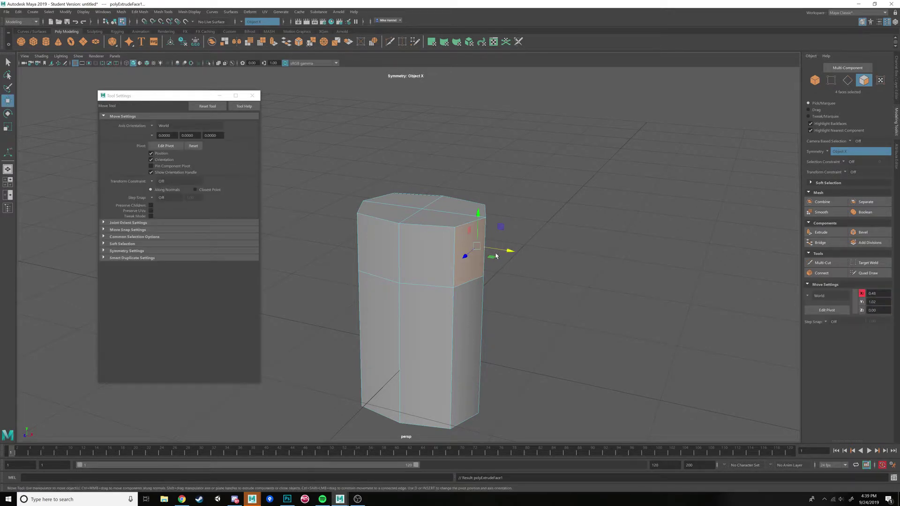
mouse_move(496, 256)
left_mouse_down("alt")
mouse_move(559, 244)
mouse_move(558, 267)
mouse_move(494, 256)
left_mouse_up("alt")
key("r")
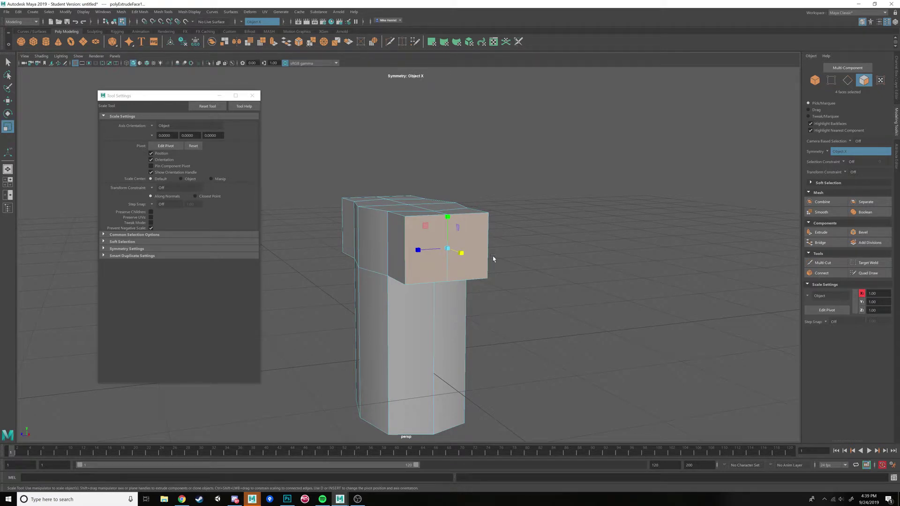
left_click_drag(447, 249, 391, 292)
left_click_drag(382, 329, 384, 227)
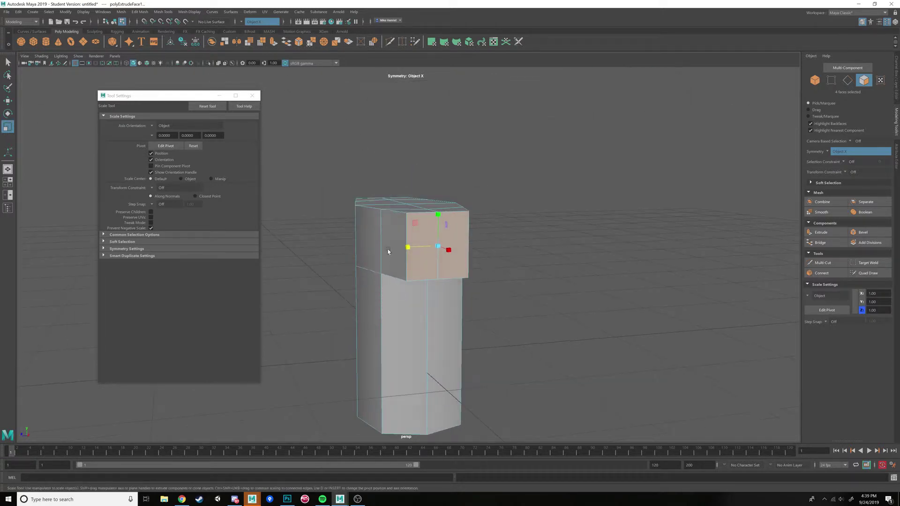
Step: Select the front and back top edges of the shoulders and sleeves, lower them, and scale them closer together in depth
right_click_drag(384, 226, 391, 214)
left_click(397, 214)
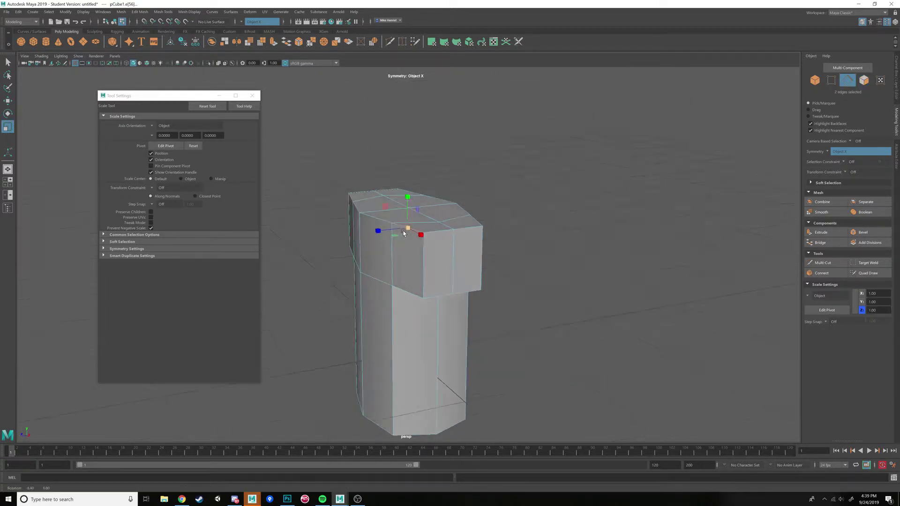
left_click_drag(398, 215, 463, 237, "alt")
left_click(412, 234, "shift")
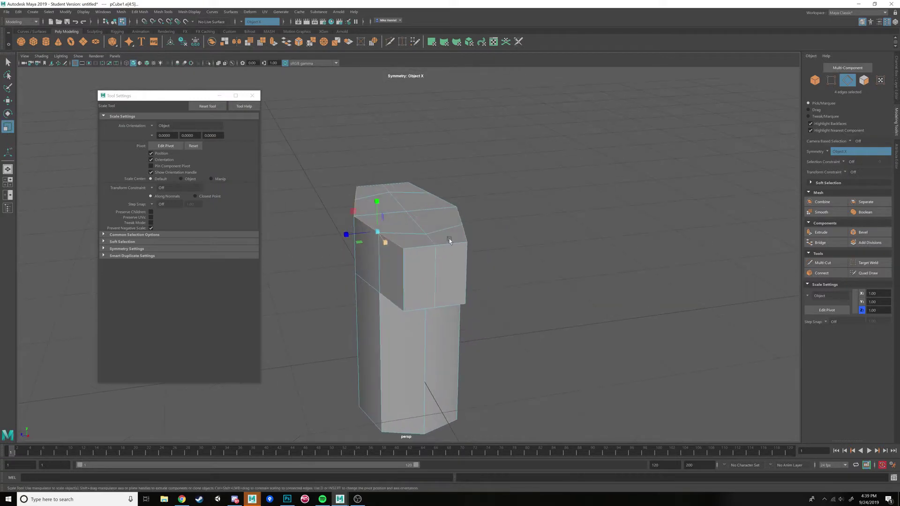
left_click(460, 217, "shift")
left_click(459, 216, "shift")
key("w")
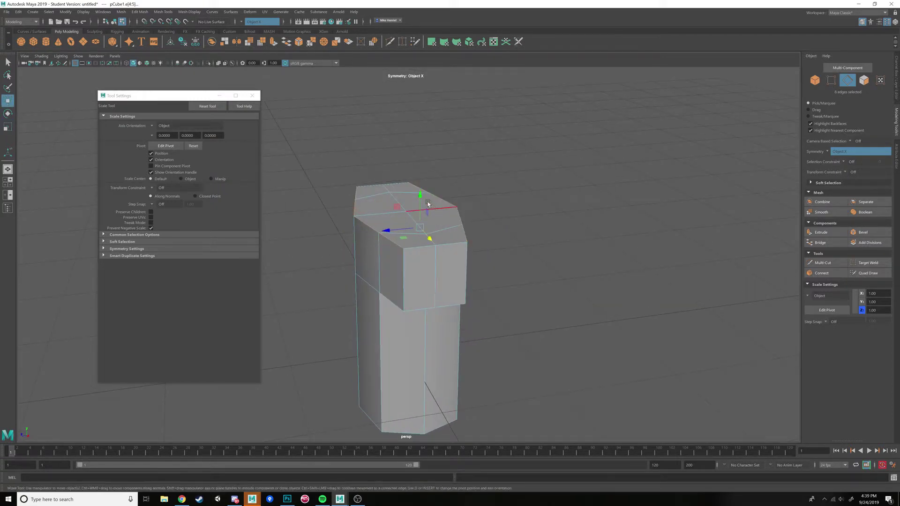
left_click_drag(420, 196, 419, 214)
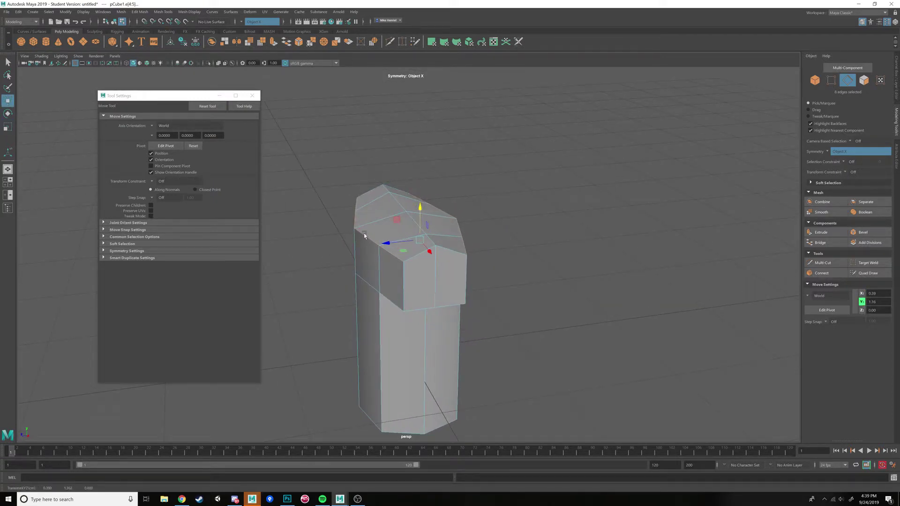
key("r")
left_click_drag(385, 243, 400, 239)
scroll(408, 240, "up", 3)
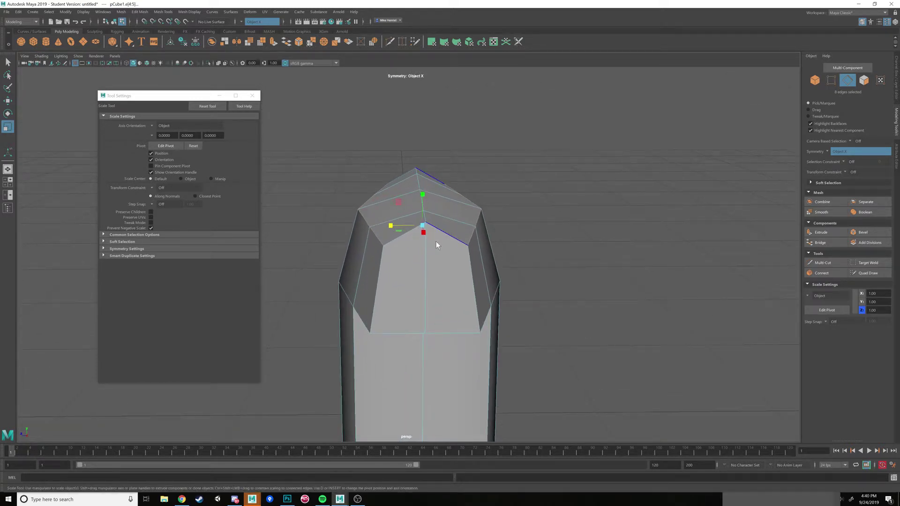
Step: Select the upper front and back corner vertices of the sleeve ends, spread them apart, and adjust their height
right_click_drag(434, 241, 391, 238)
left_click(383, 245)
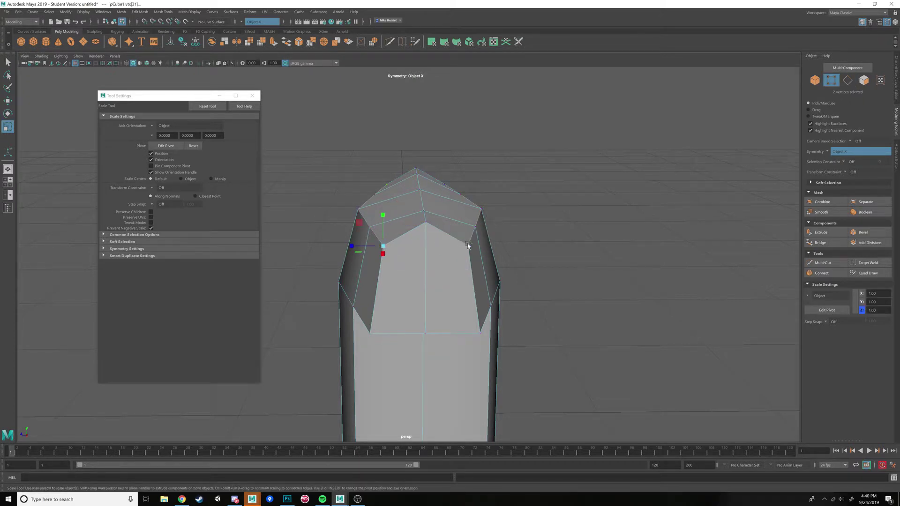
left_click(468, 244, "shift")
left_click_drag(426, 248, 434, 249)
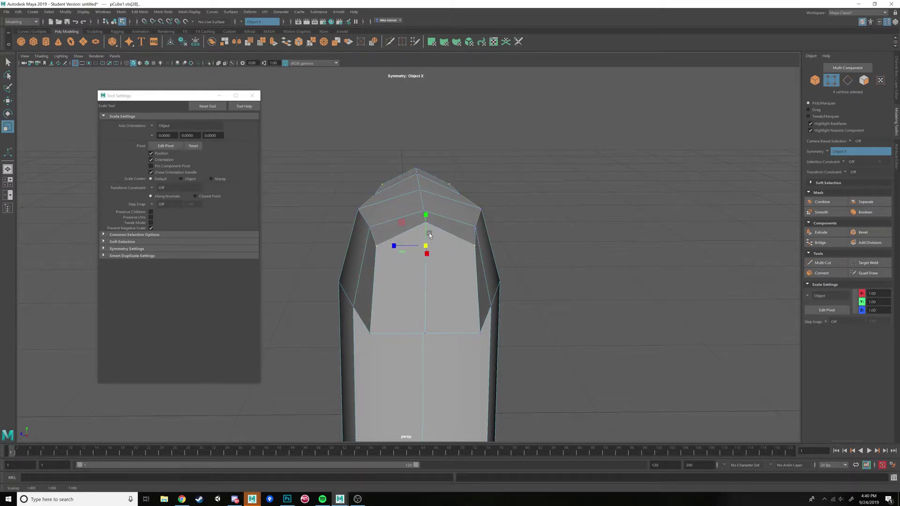
key("w")
left_click_drag(429, 214, 518, 244)
Step: Reposition the lower corner vertices of the sleeve ends to shape the underside of the sleeves
left_click(415, 227)
left_click(466, 231, "shift")
left_click(481, 234)
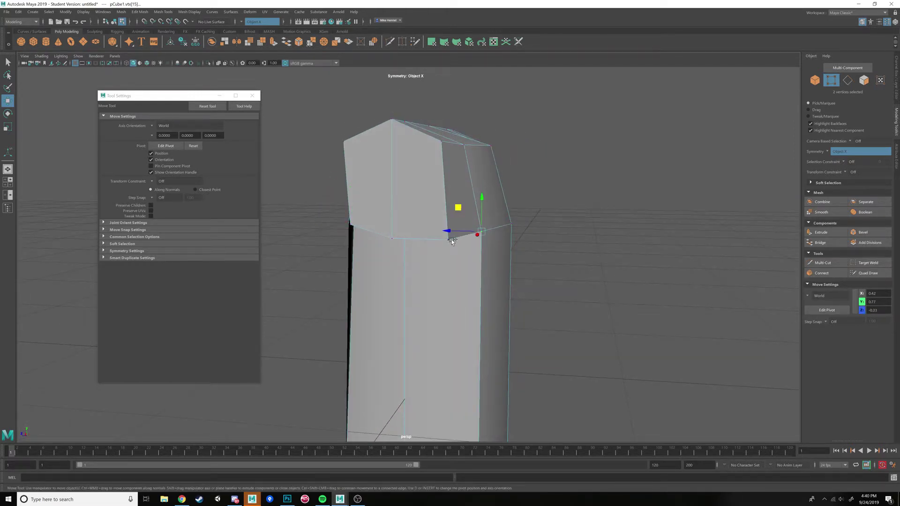
left_click(451, 240, "shift")
left_click_drag(440, 211, 433, 258)
left_click(456, 207)
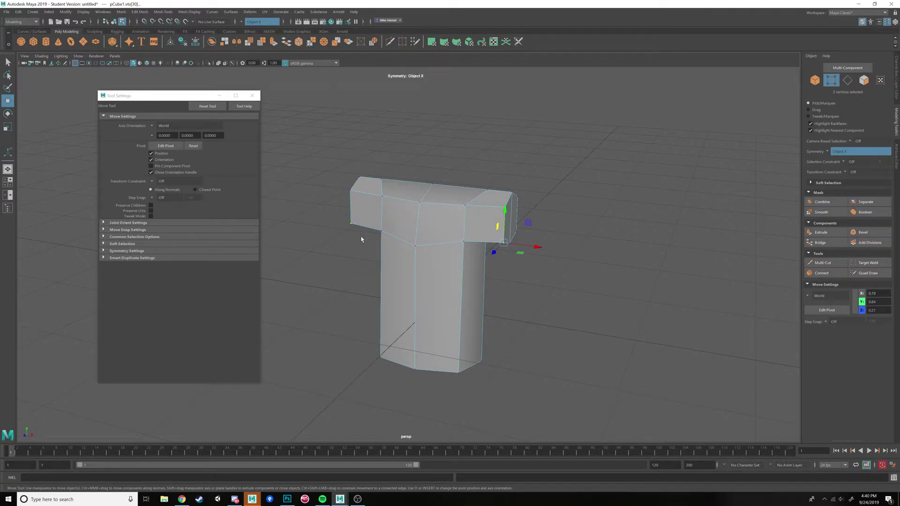
Step: Select all vertices of the bottom hem and scale them narrower in depth to taper the torso
left_click_drag(361, 240, 403, 242, "alt")
left_click_drag(394, 247, 349, 312, "alt")
left_click_drag(530, 446, 530, 446)
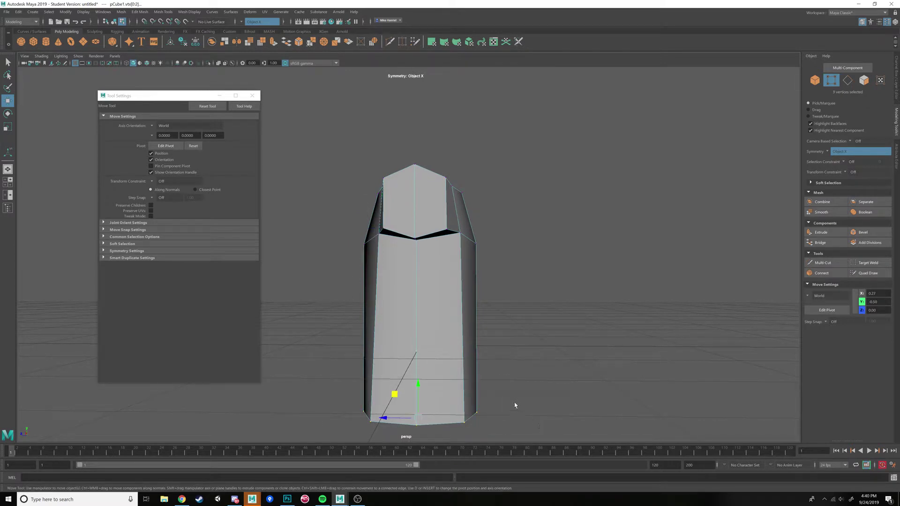
key("r")
left_click_drag(388, 418, 413, 424)
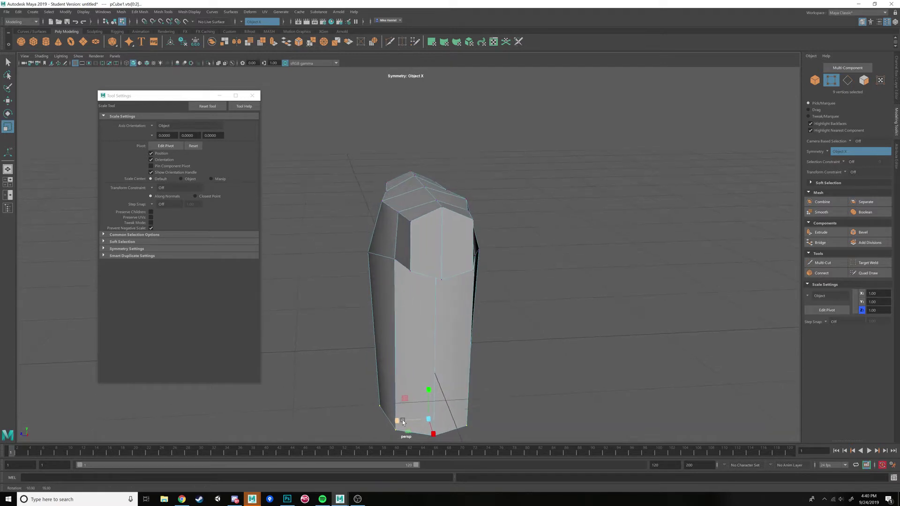
left_click(830, 265)
left_click_drag(422, 292, 502, 263, "alt")
left_click(411, 265)
right_click_drag(429, 280, 465, 307, "alt")
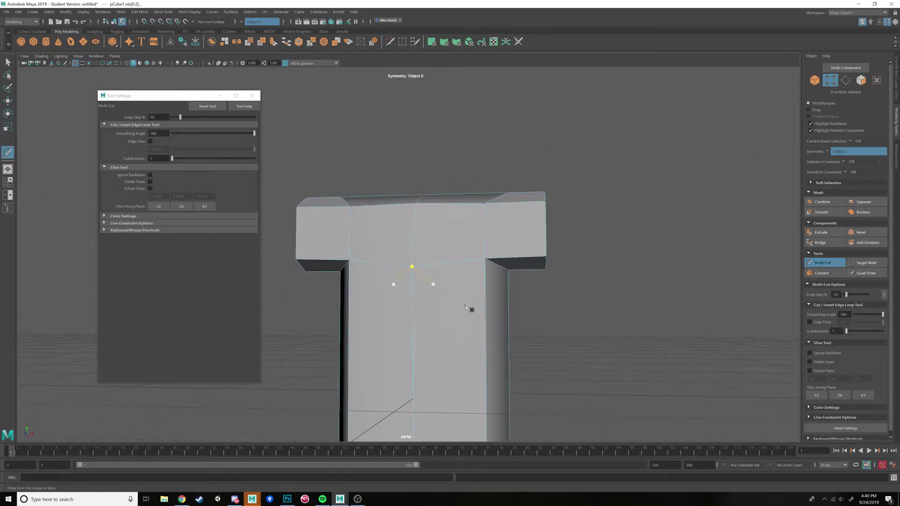
scroll(466, 308, "up", 2)
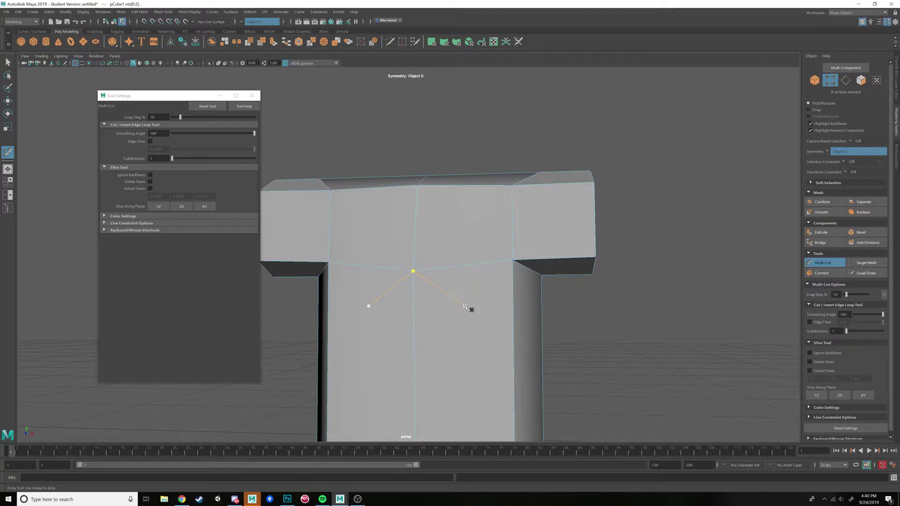
left_click_drag(465, 307, 498, 287, "alt")
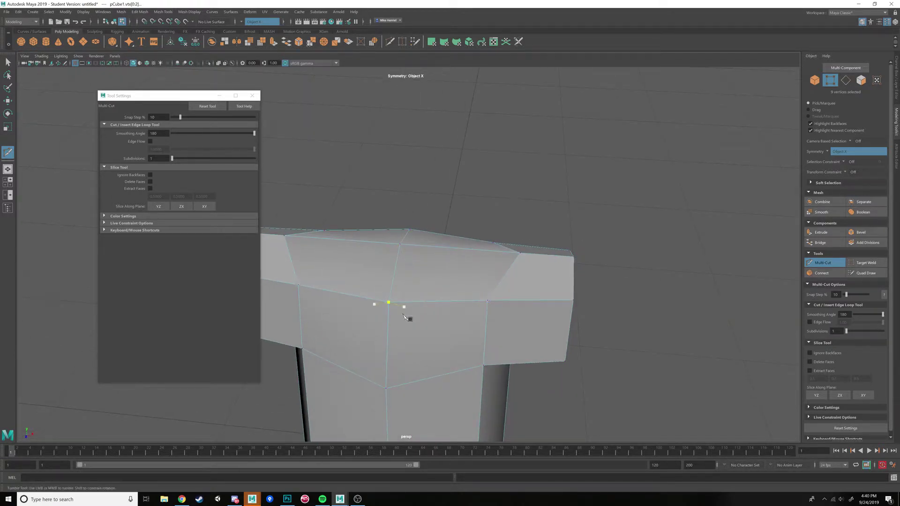
scroll(443, 268, "down", 5)
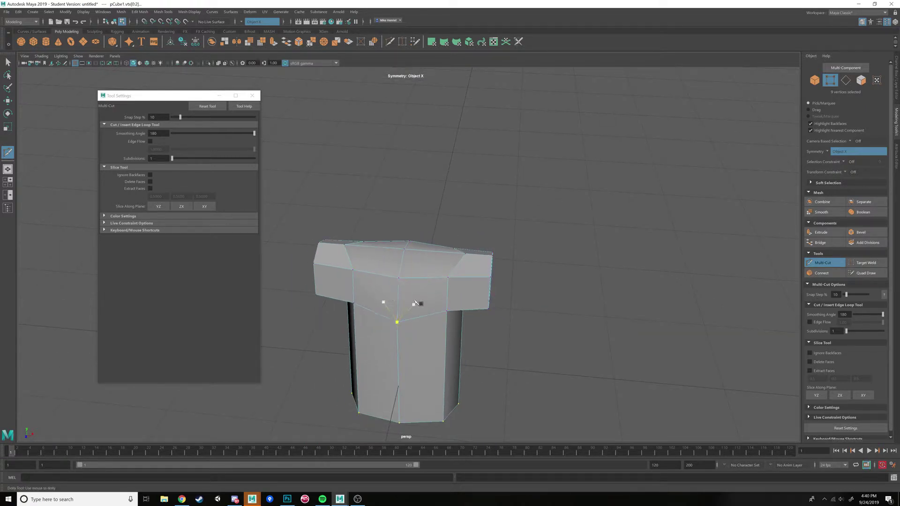
left_click_drag(418, 304, 416, 273, "alt")
key("w")
Step: Switch to face mode, select one half of the shirt, turn symmetry off, and try deleting those faces
right_click(416, 267)
right_click_drag(416, 268, 416, 288)
middle_click_drag(409, 285, 441, 217, "alt")
scroll(441, 216, "down", 2)
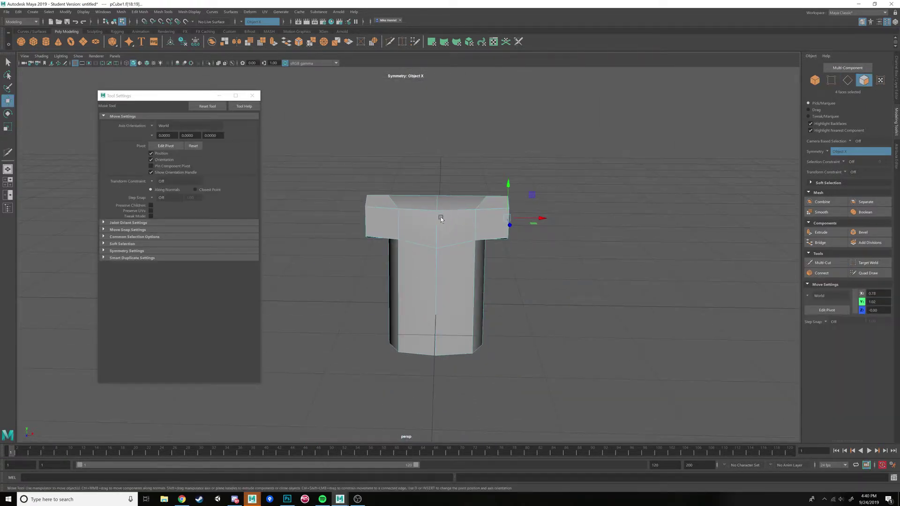
left_click_drag(358, 186, 412, 390)
left_click(860, 152)
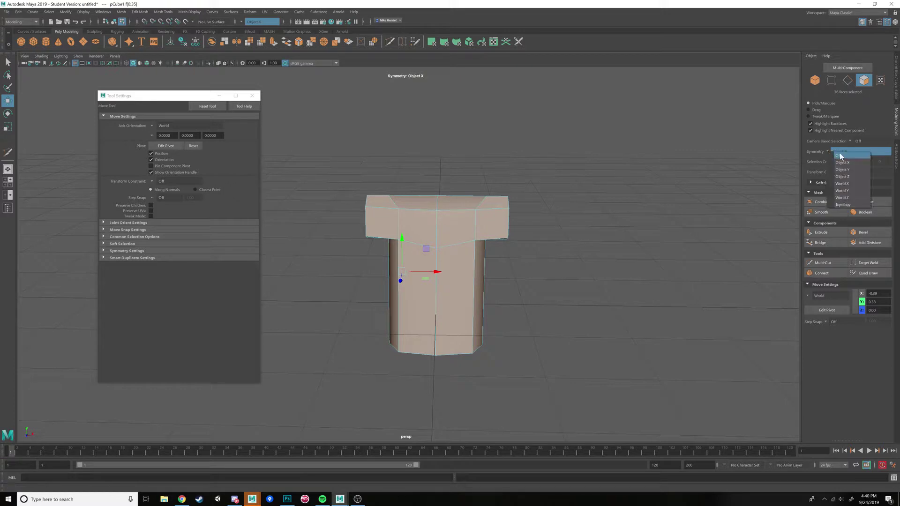
left_click(837, 157)
left_click_drag(406, 405, 408, 390)
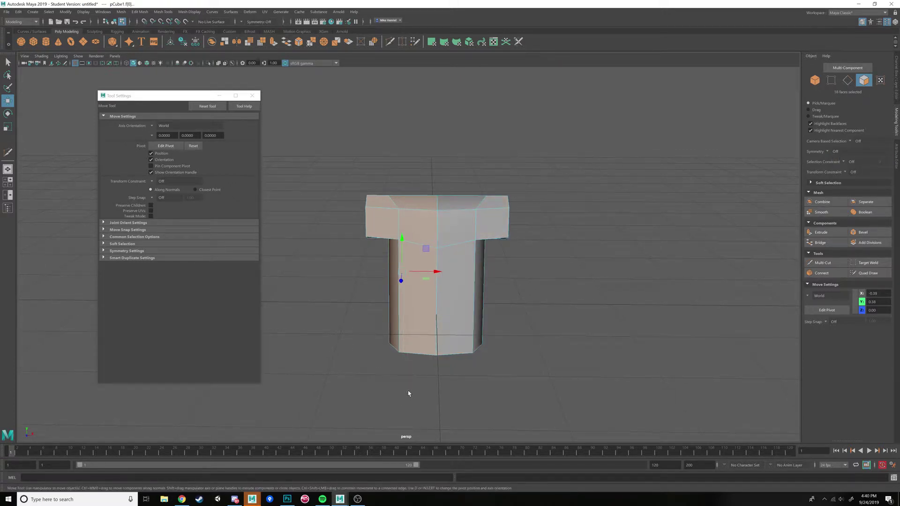
key("Delete")
left_click_drag(460, 363, 517, 244, "alt")
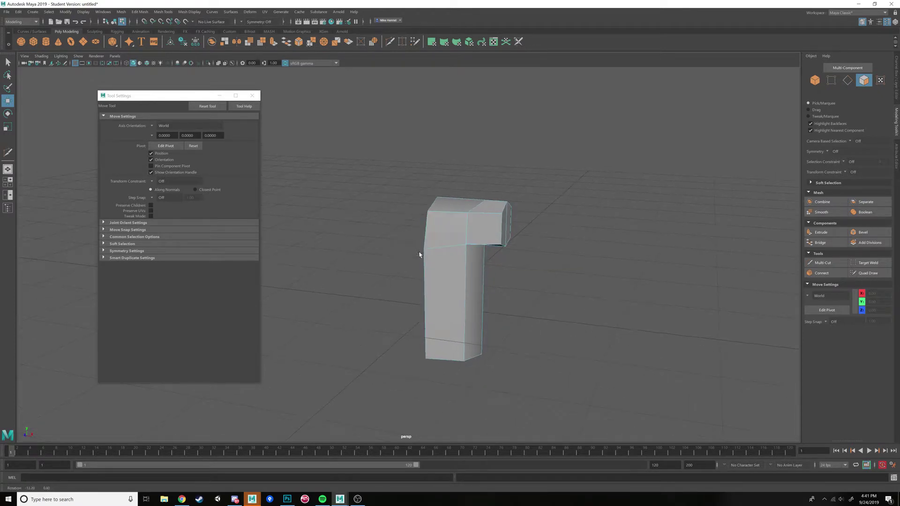
Step: Undo the half-shirt deletion, restore Object X symmetry, and clear the face selection
key("ctrl+z")
key("ctrl+z")
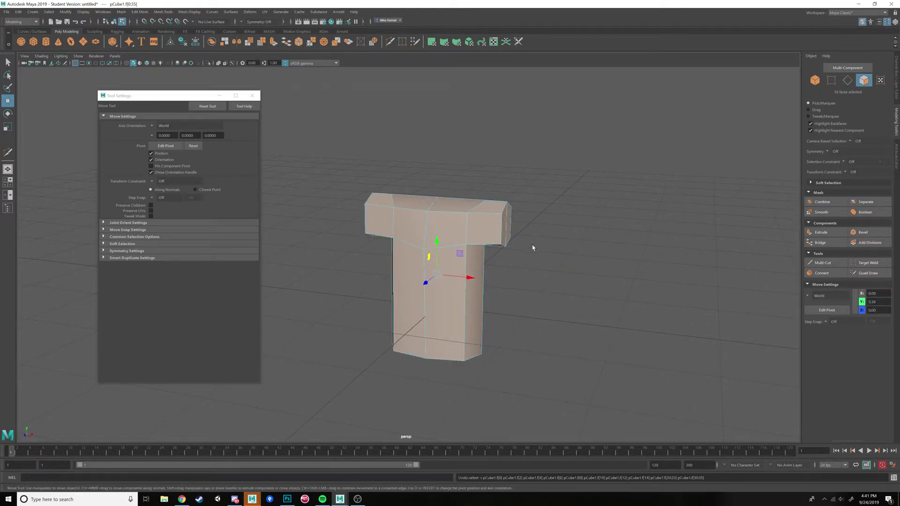
key("ctrl+z")
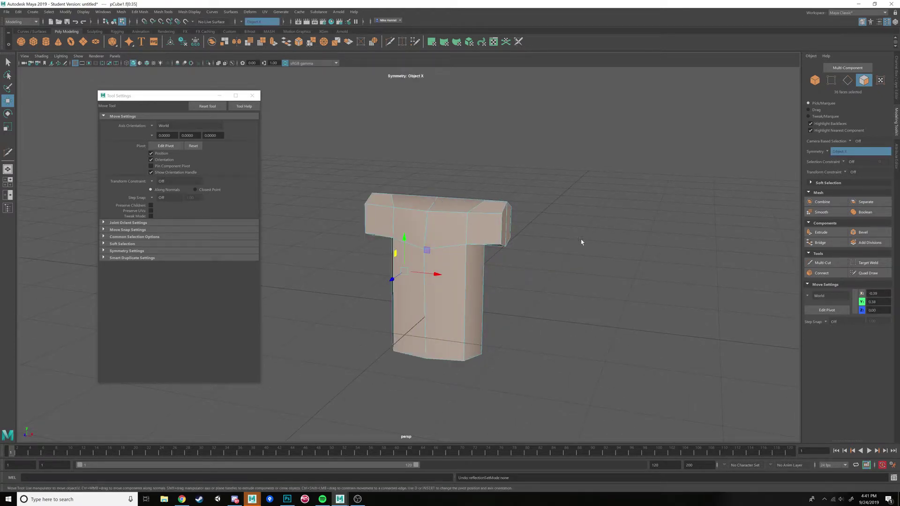
left_click(557, 248)
Step: Try inserting a horizontal Multi-Cut edge loop around the chest and sleeves, and undo it
left_click(434, 293)
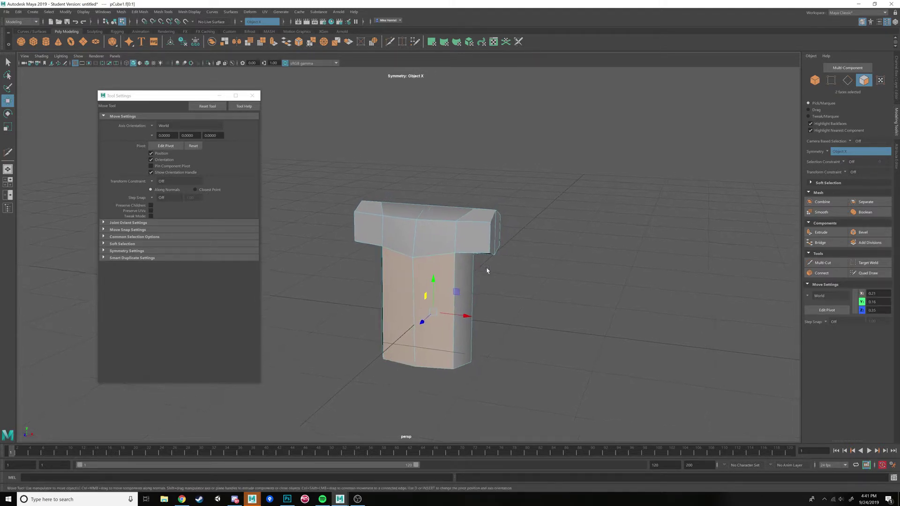
scroll(482, 263, "up", 5)
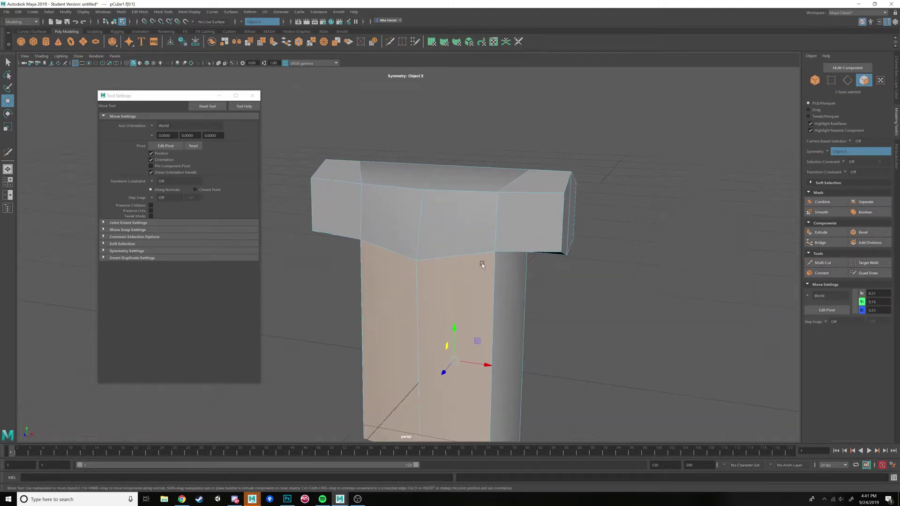
left_click(823, 262)
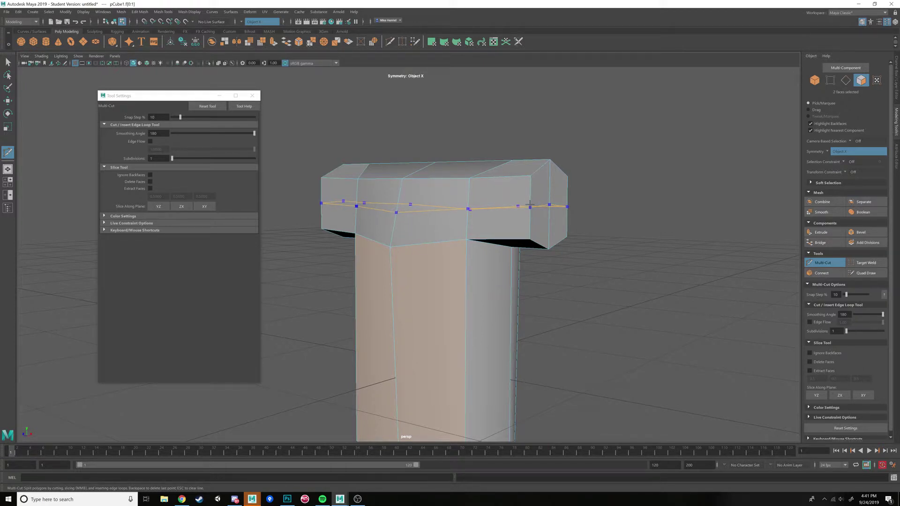
left_click_drag(597, 223, 515, 210, "alt")
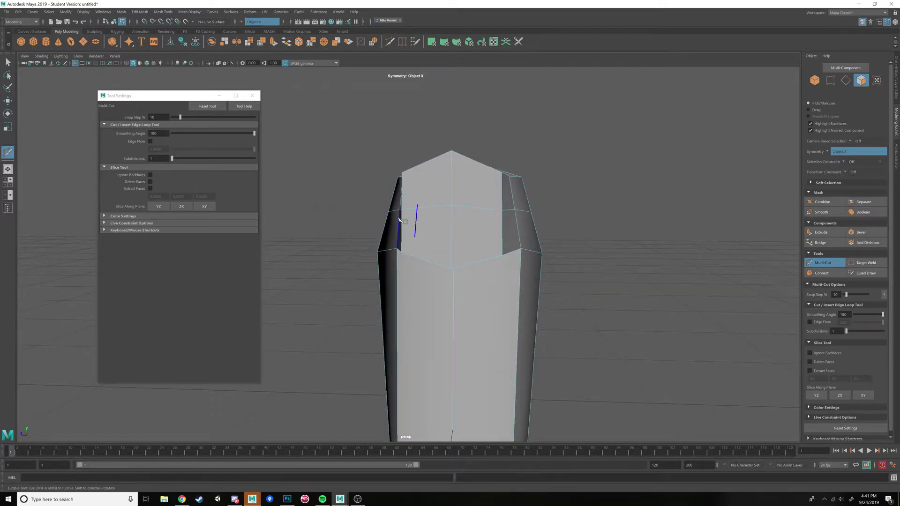
left_click_drag(399, 219, 424, 215, "alt")
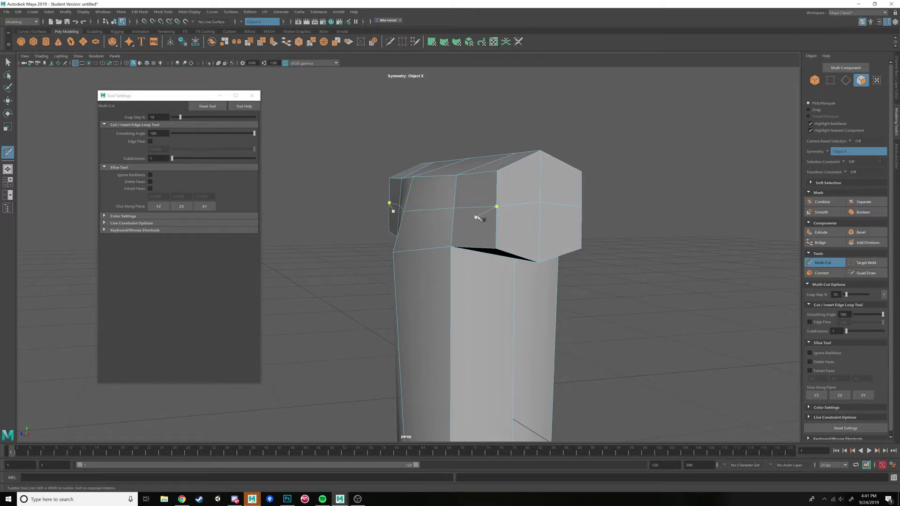
key("ctrl+z")
key("ctrl+z")
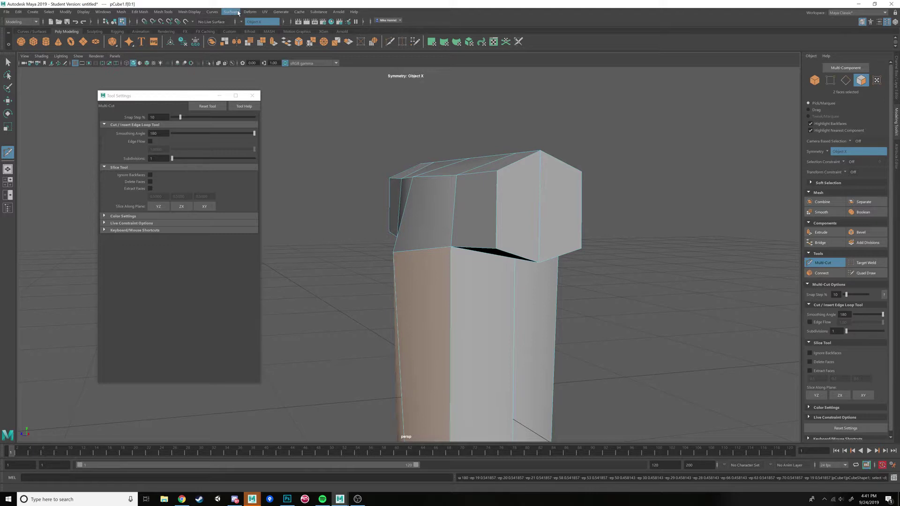
Step: Insert a horizontal edge loop around the chest and sleeves using Insert Edge Loop with edge flow turned on
left_click(166, 13)
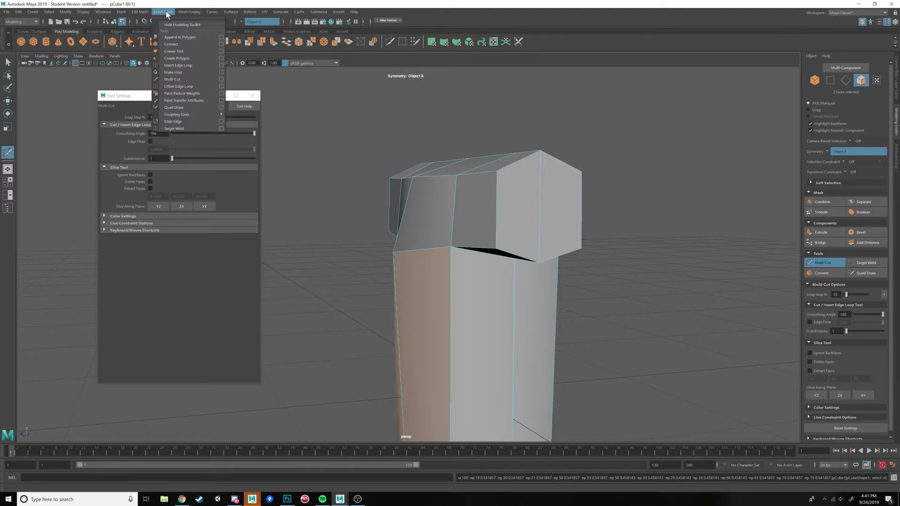
left_click(212, 66)
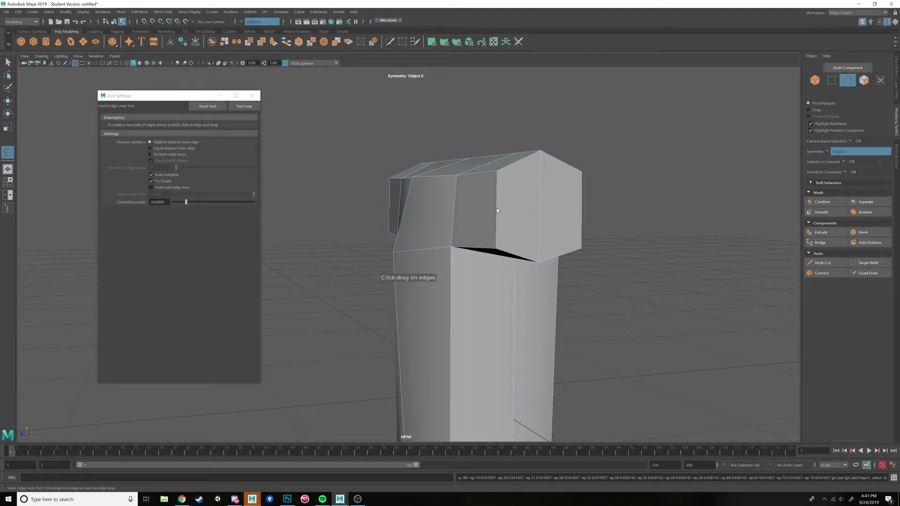
left_click_drag(498, 198, 473, 228)
key("ctrl+z")
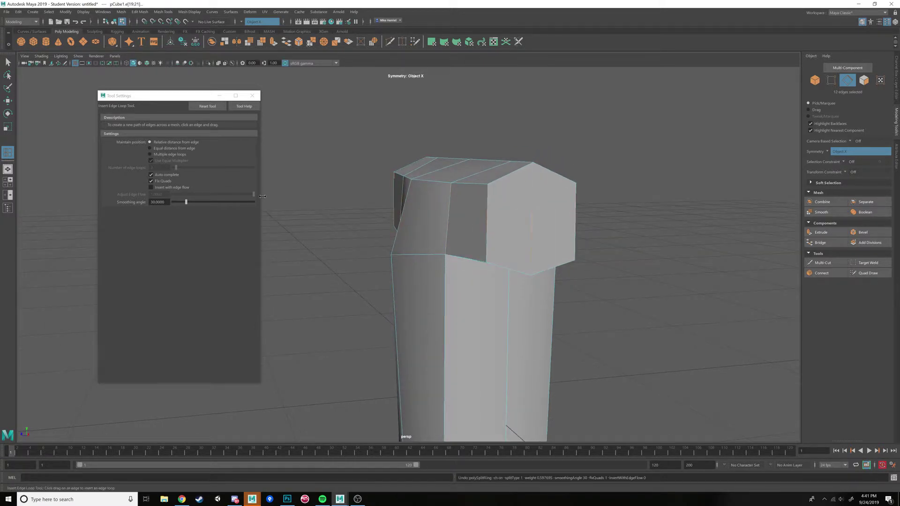
left_click(150, 187)
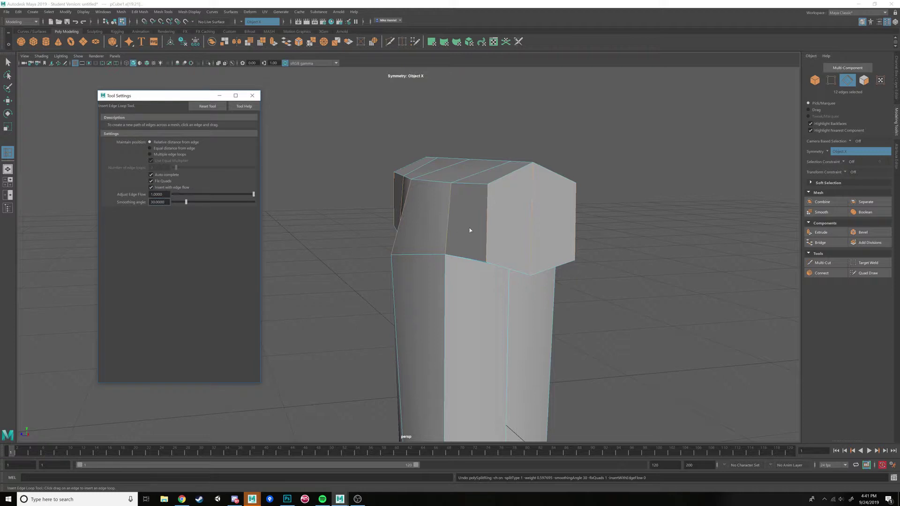
left_click_drag(487, 221, 458, 216)
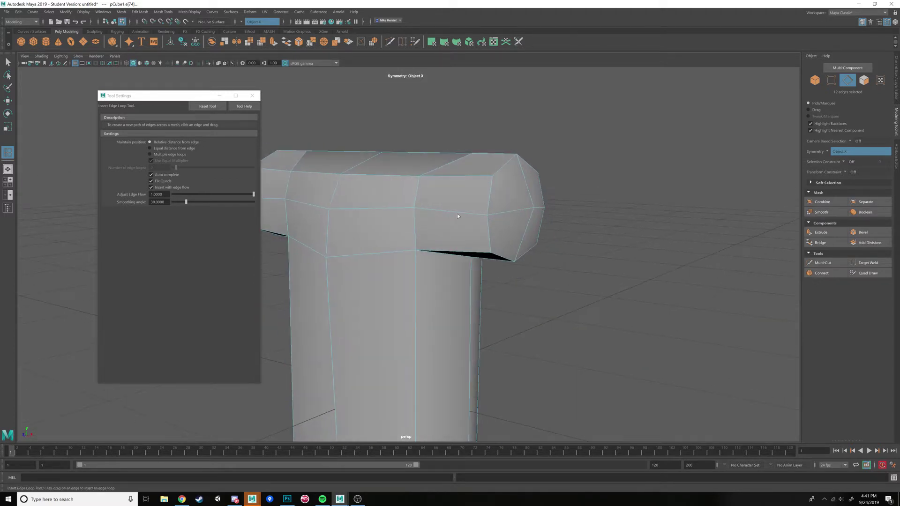
Step: Flatten the sleeve end by snapping its centre vertex along X to the plane of the surrounding rim vertices
key("w")
left_click(527, 208)
right_click(525, 207)
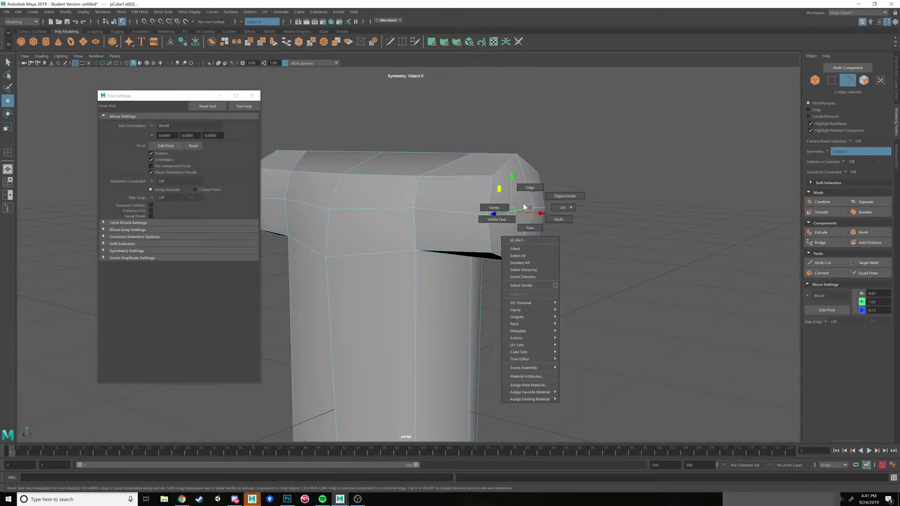
right_click_drag(523, 204, 495, 207)
left_click(533, 208)
left_click_drag(533, 209, 549, 228, "alt")
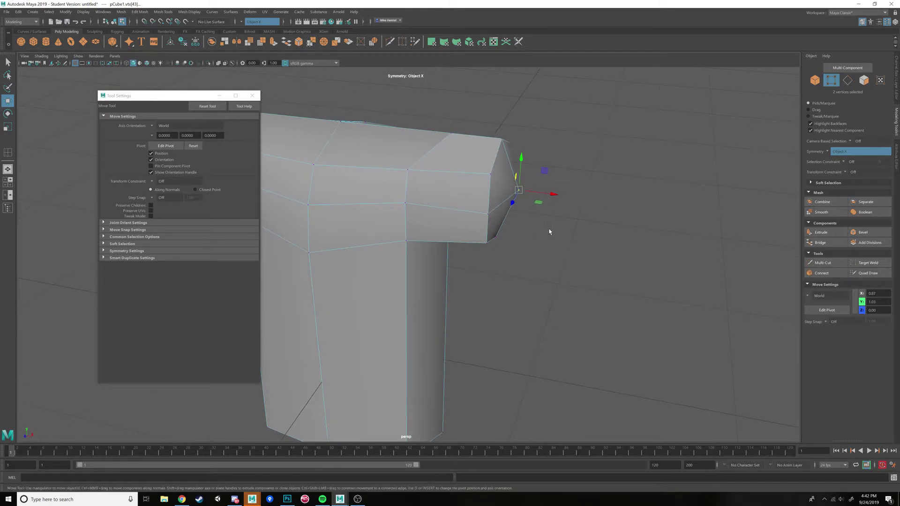
key("v")
left_click_drag(554, 193, 546, 192)
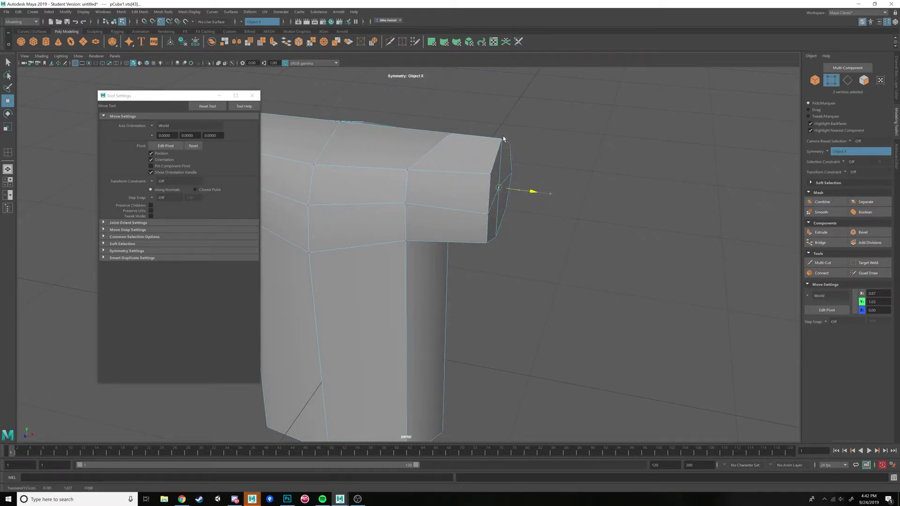
Step: Reposition the new chest loop's vertices beside the sleeve seam and at the front centre to round out the chest
left_click_drag(507, 152, 462, 203, "alt")
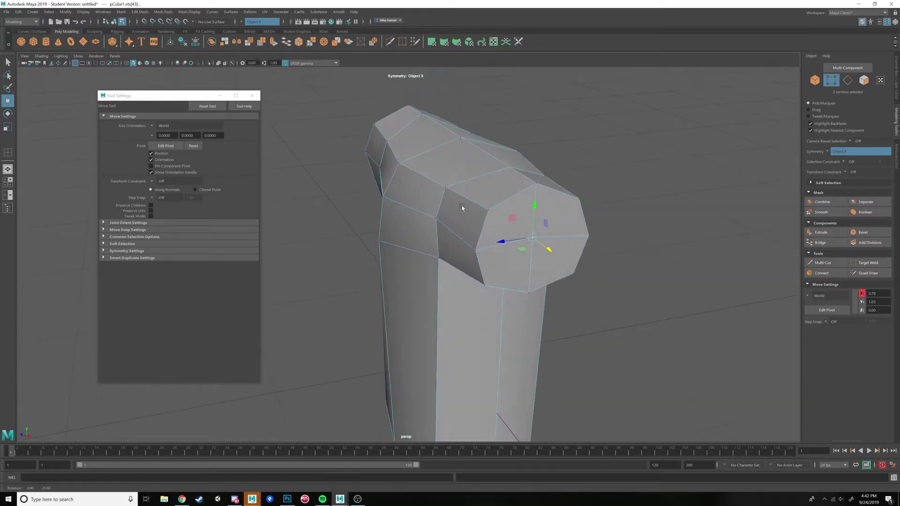
left_click_drag(384, 265, 468, 194, "alt")
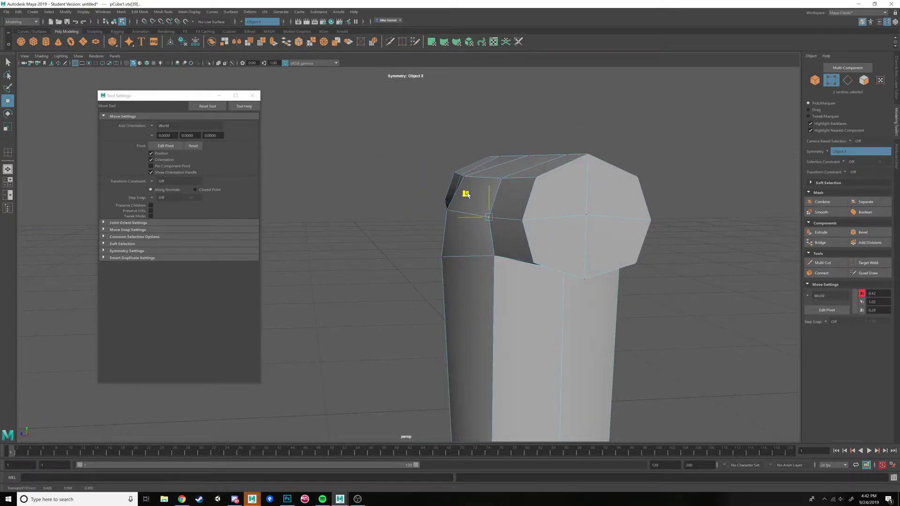
left_click(450, 207)
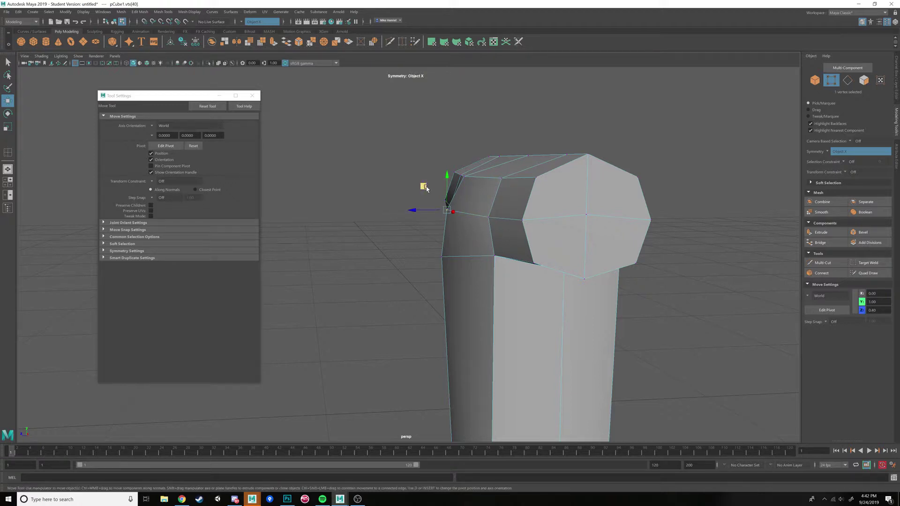
left_click_drag(424, 195, 518, 253, "alt")
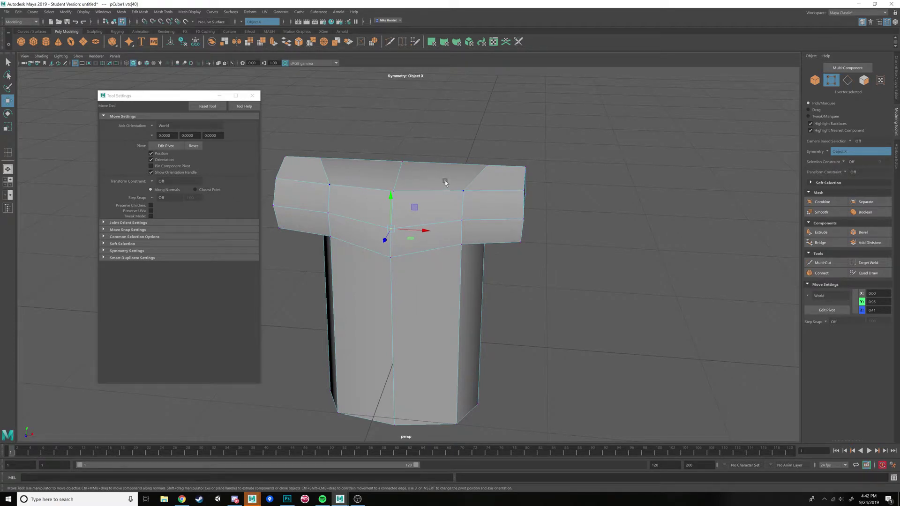
left_click(822, 263)
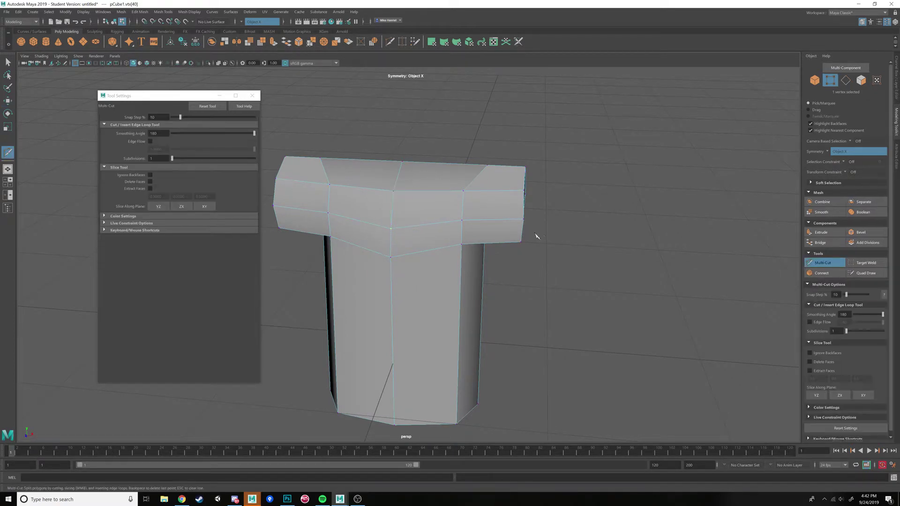
left_click_drag(537, 237, 478, 206, "alt")
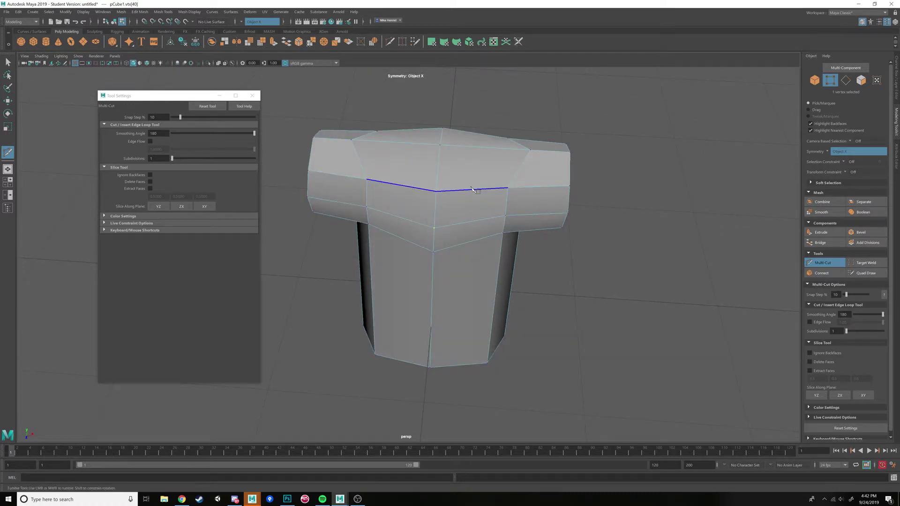
left_click(471, 189, "ctrl")
key("w")
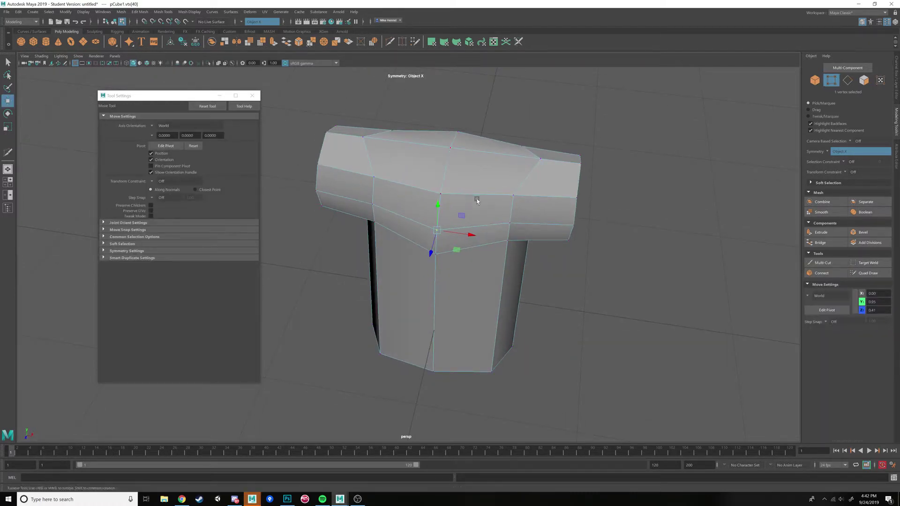
Step: Move the pair of vertices on top of the shoulders inward along X to 0.47
left_click_drag(462, 206, 474, 265, "alt")
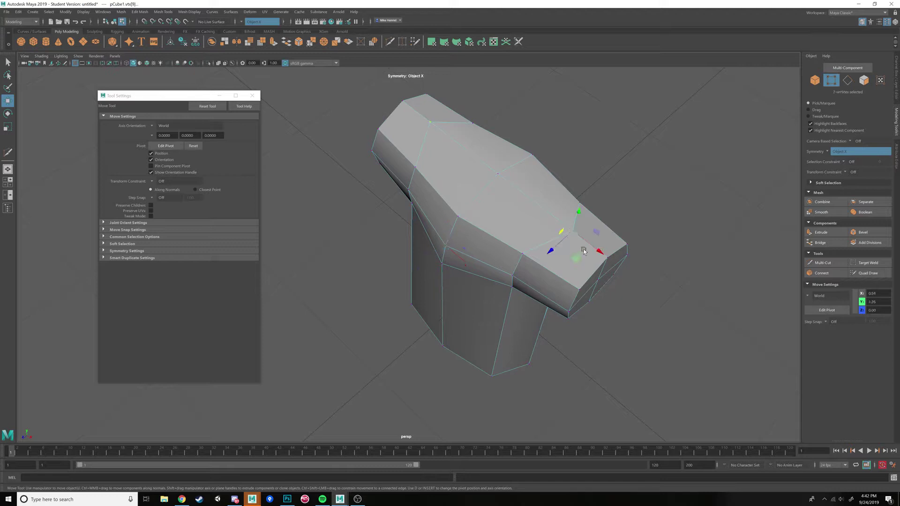
left_click_drag(584, 252, 593, 249)
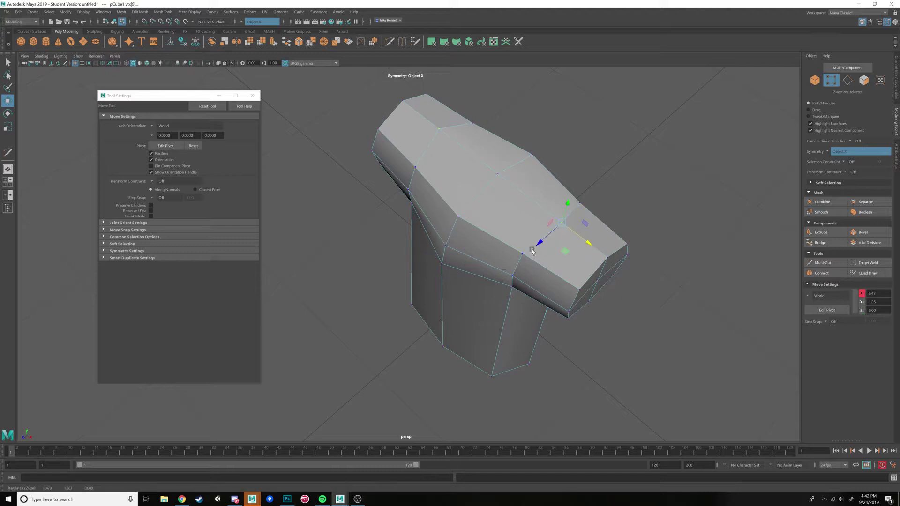
Step: Insert a mirrored pair of vertical edge loops midway between the centre line and the shoulders with edge flow on
left_click(170, 13)
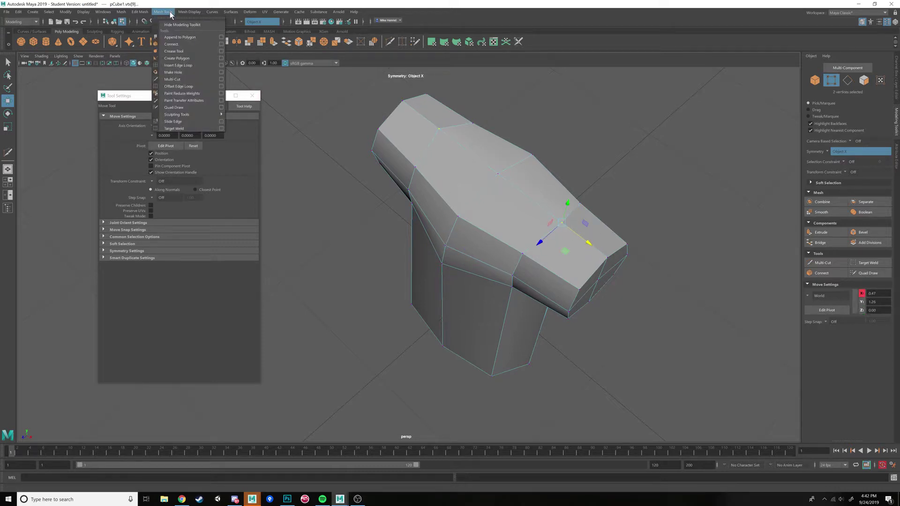
left_click(194, 66)
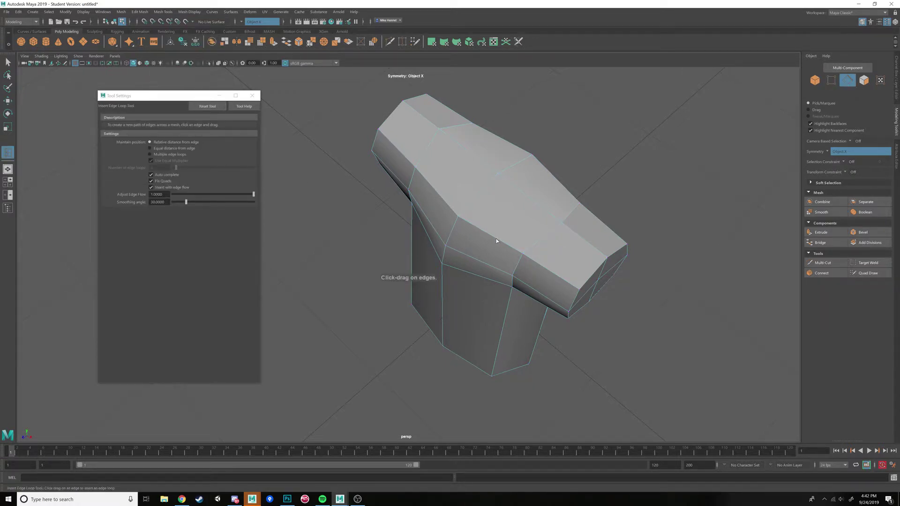
left_click_drag(496, 238, 458, 187)
key("w")
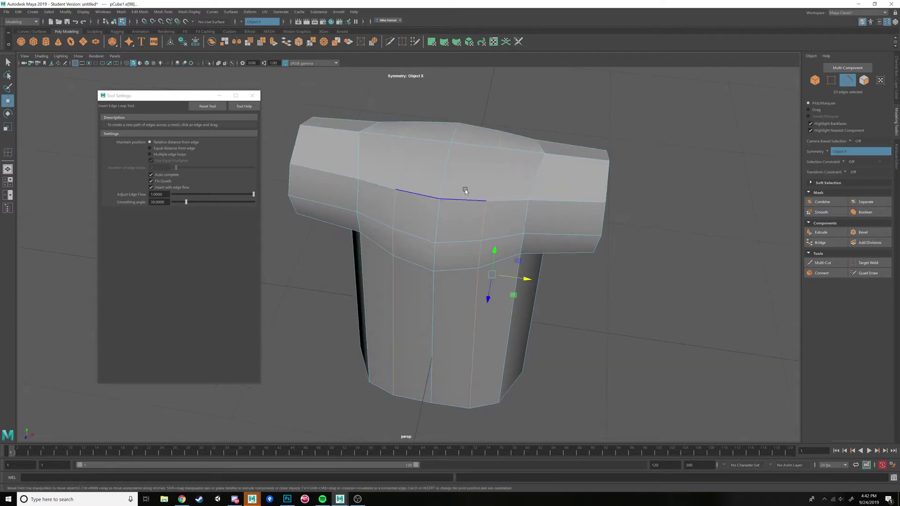
Step: Delete the four faces on top between the new vertical loops to open the neck hole
right_click(457, 166)
right_click_drag(457, 166, 457, 185)
left_click(469, 160)
left_click(486, 135, "shift")
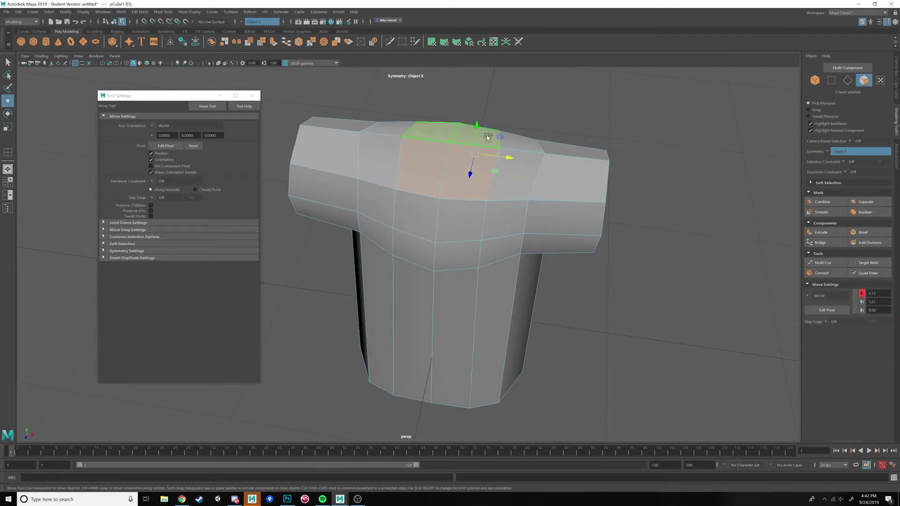
middle_click_drag(480, 187, 478, 202, "alt")
left_click_drag(479, 201, 478, 229, "alt")
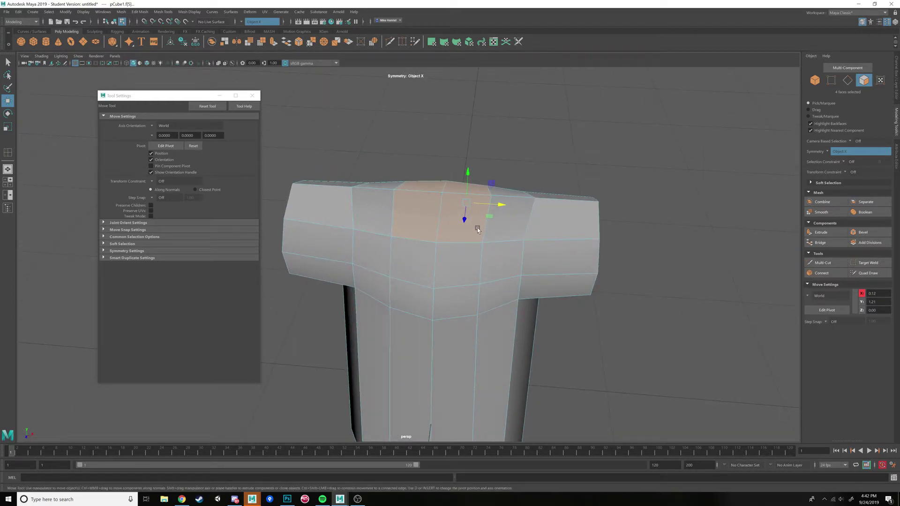
key("Delete")
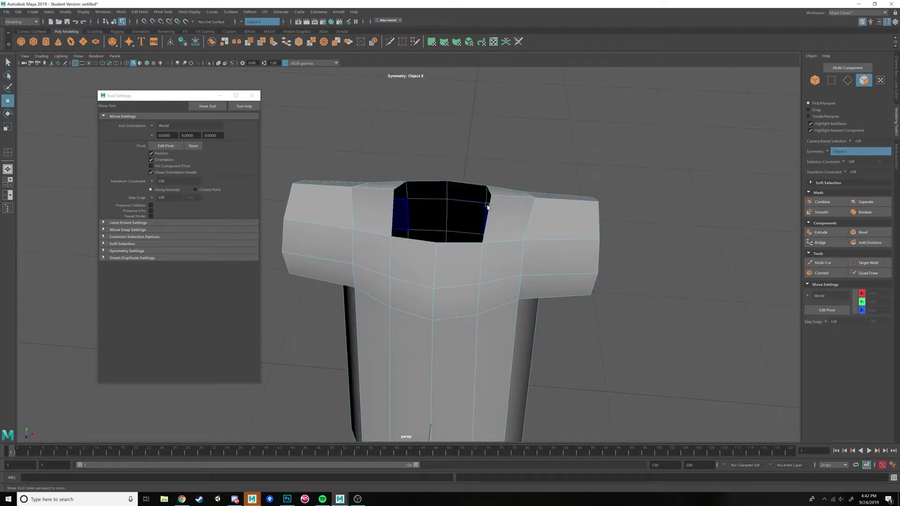
Step: Reposition the vertices around the neck opening to shape a V-neck with its point at the front centre
left_click_drag(488, 207, 465, 216, "alt")
right_click_drag(460, 266, 425, 265)
left_click(458, 266)
left_click_drag(458, 266, 423, 239, "alt")
left_click(373, 231)
left_click(506, 233)
left_click(349, 241)
left_click(528, 192, "shift")
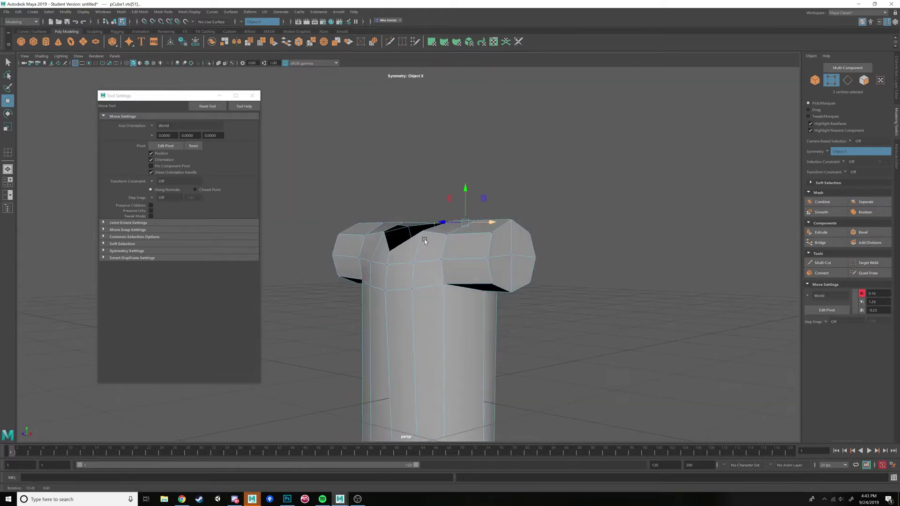
Step: Delete the faces capping both sleeve ends to open the sleeves
right_click_drag(505, 243, 522, 264)
left_click(522, 268)
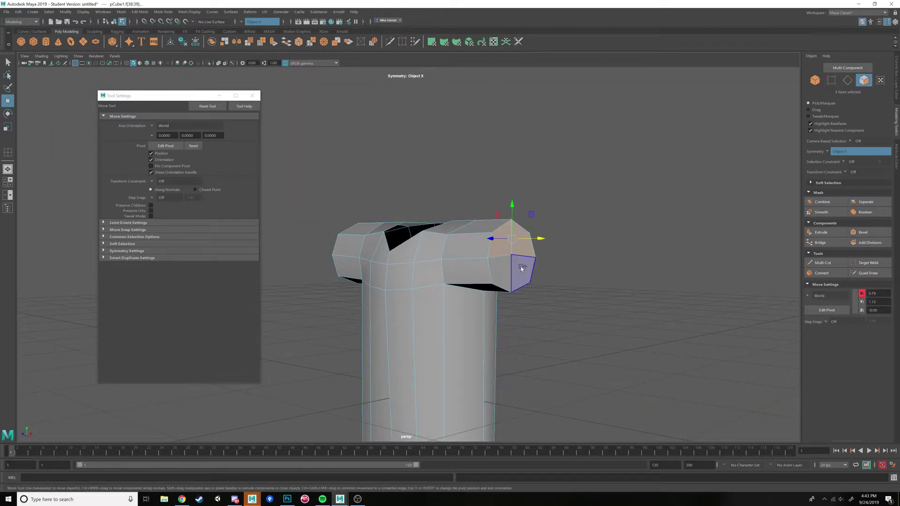
left_click(501, 268, "shift")
key("Delete")
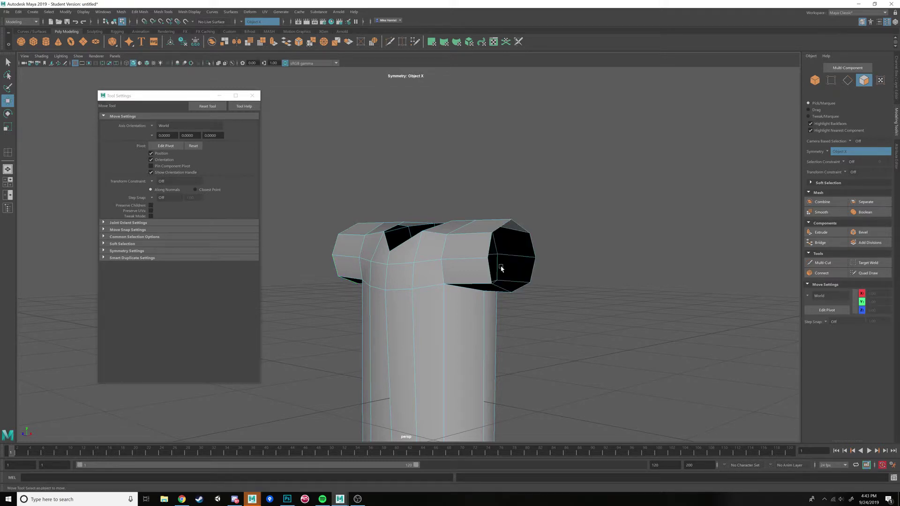
Step: Delete all faces closing the underside of the torso to open the bottom hem
left_click_drag(500, 266, 460, 323, "alt")
left_click(458, 328)
left_click(442, 372, "shift")
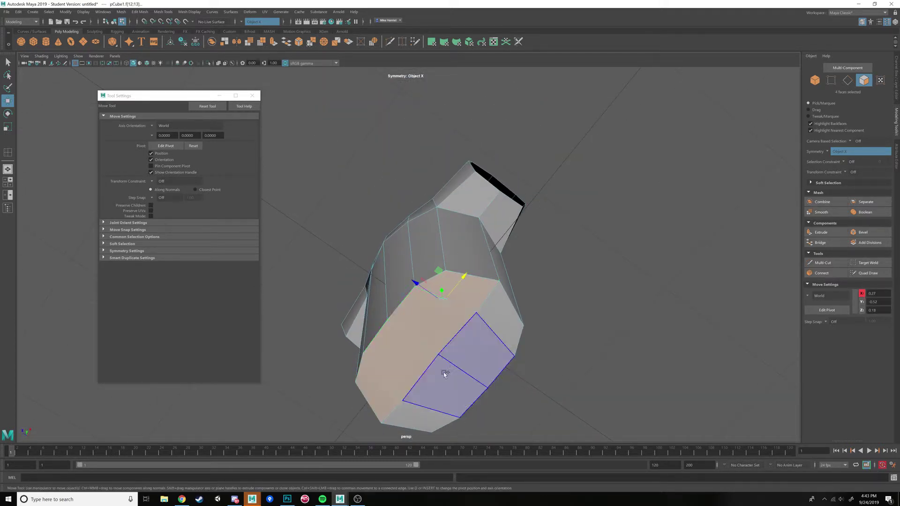
left_click(425, 415, "shift")
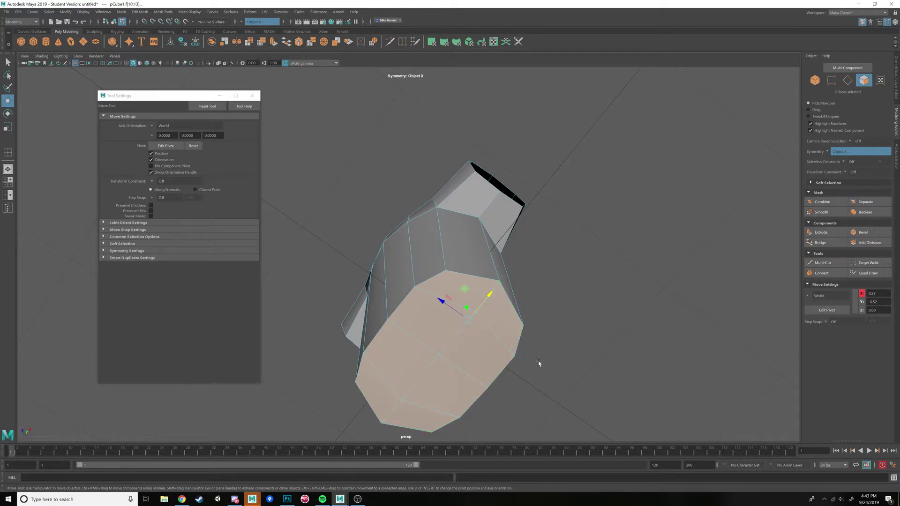
key("Delete")
Step: Insert a horizontal Multi-Cut edge loop around the torso below the armpits
left_click_drag(512, 245, 477, 212, "alt")
left_click(474, 182)
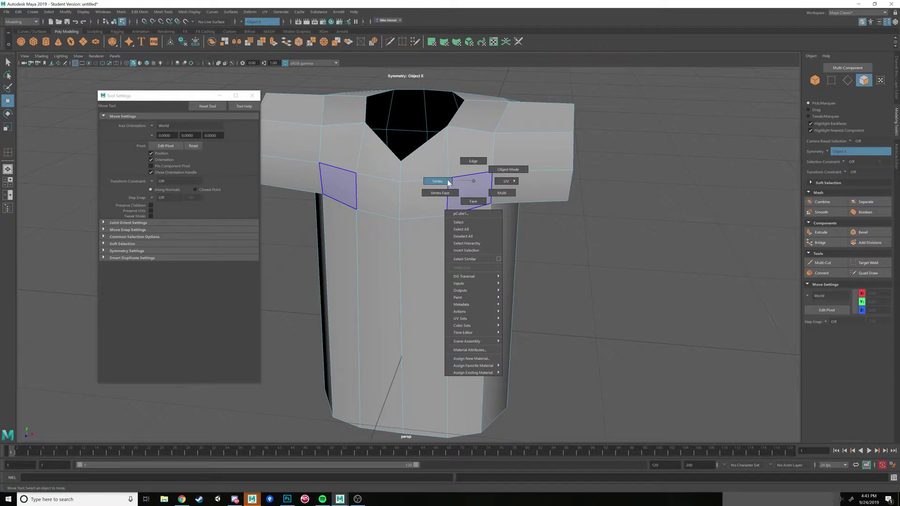
left_click(509, 170)
mouse_move(497, 212)
left_mouse_down("alt")
mouse_move(487, 205)
mouse_move(517, 211)
mouse_move(504, 220)
left_mouse_up("alt")
left_click(820, 264)
scroll(702, 267, "down", 3)
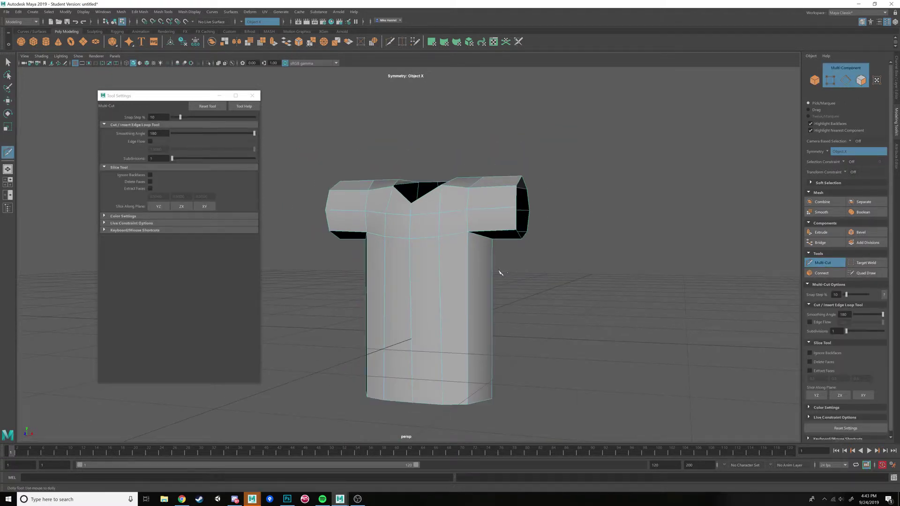
left_click(468, 280)
Step: Narrow the waist by scaling the new edge loop in depth and moving its sides symmetrically inward along X
key("w")
left_click_drag(504, 294, 485, 275, "alt")
key("r")
left_click_drag(403, 233, 393, 245, "alt")
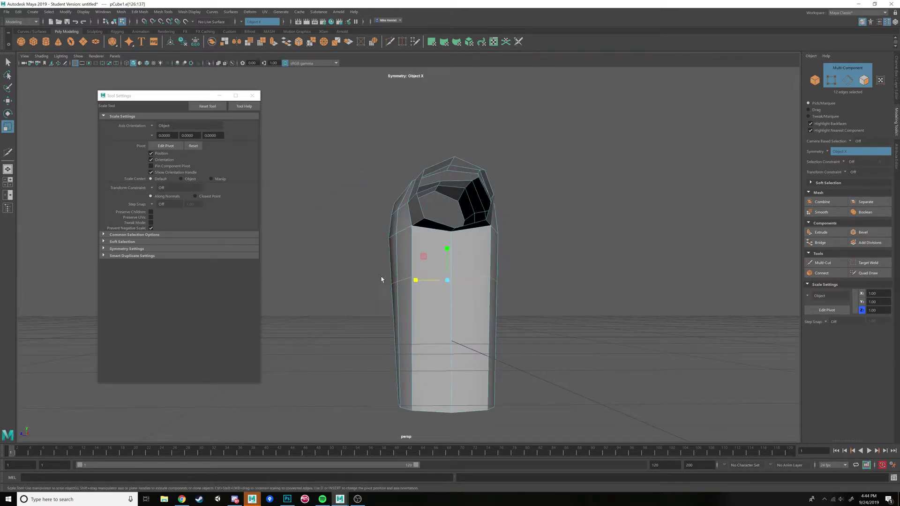
left_click_drag(376, 304, 510, 292, "alt")
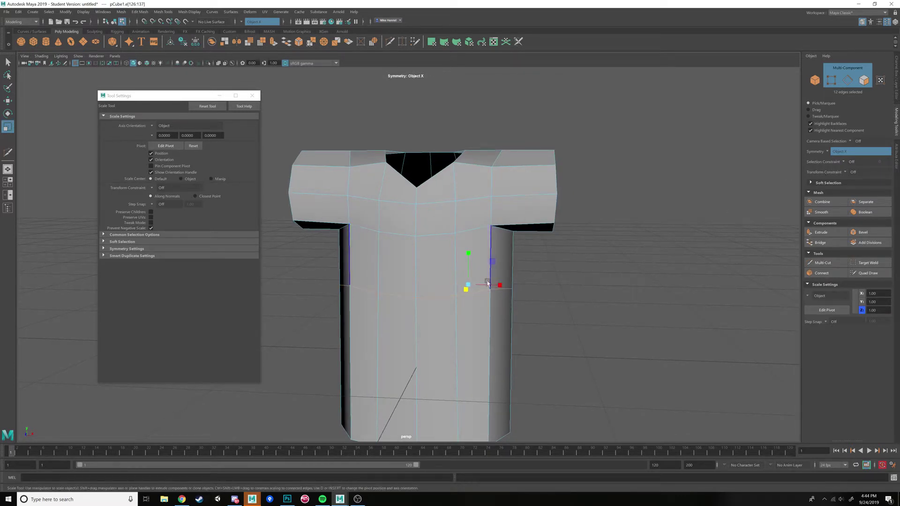
left_click_drag(498, 280, 519, 280, "alt")
key("w")
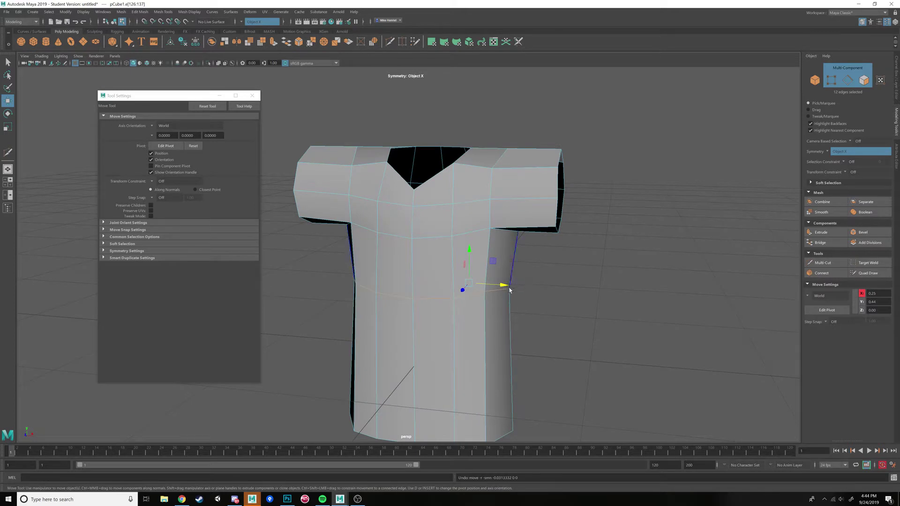
scroll(510, 289, "up", 5)
scroll(509, 285, "down", 8)
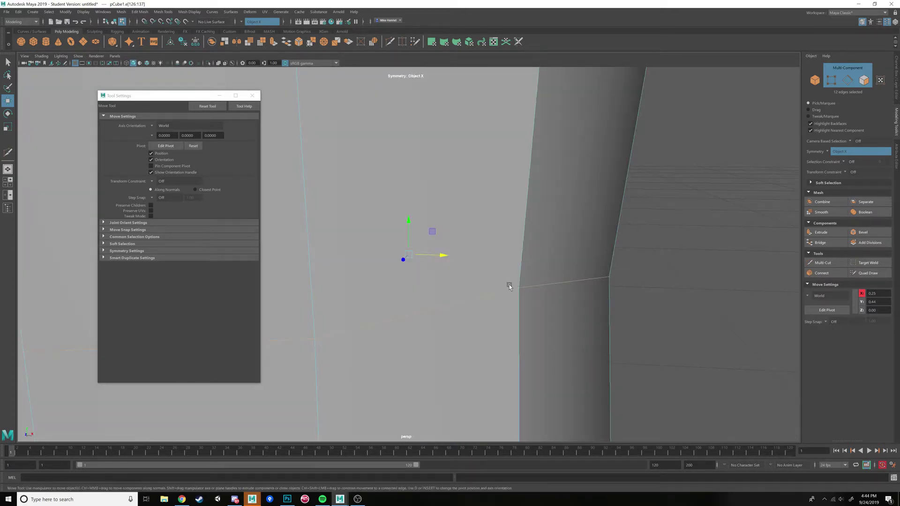
middle_click_drag(452, 263, 496, 273, "alt")
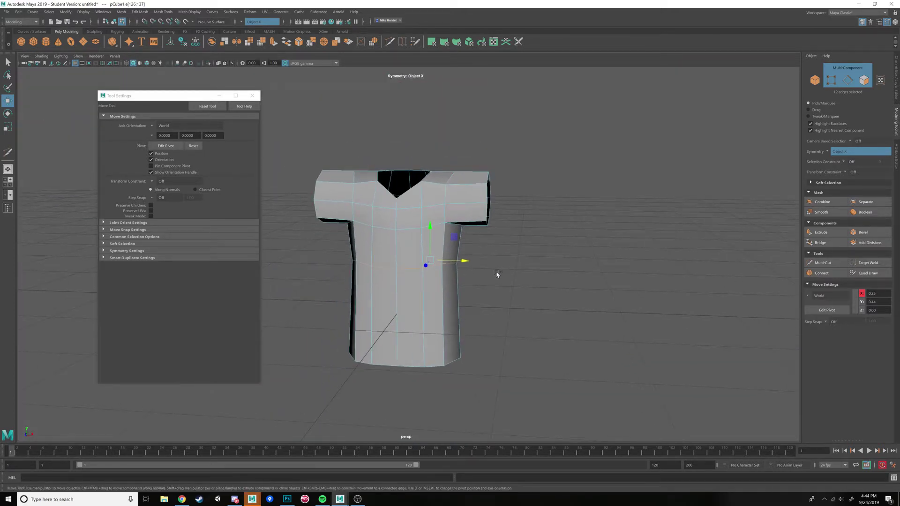
Step: Turn symmetry off, scale the selected waist edge loop evenly inward, and flatten it slightly along Y
scroll(497, 274, "up", 2)
key("r")
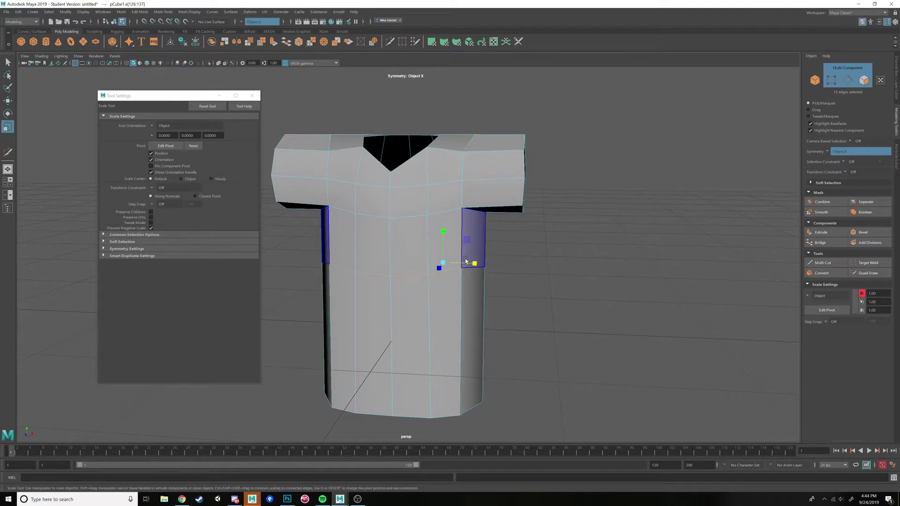
left_click(828, 152)
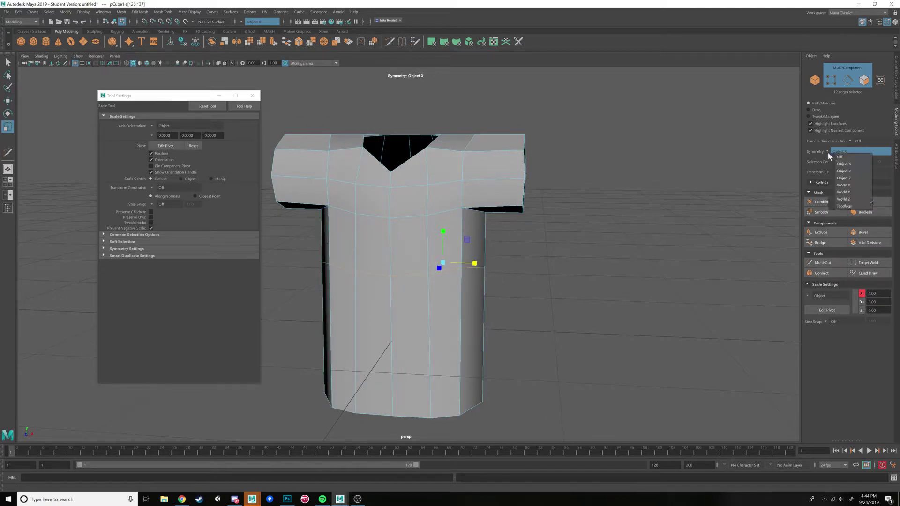
left_click(849, 157)
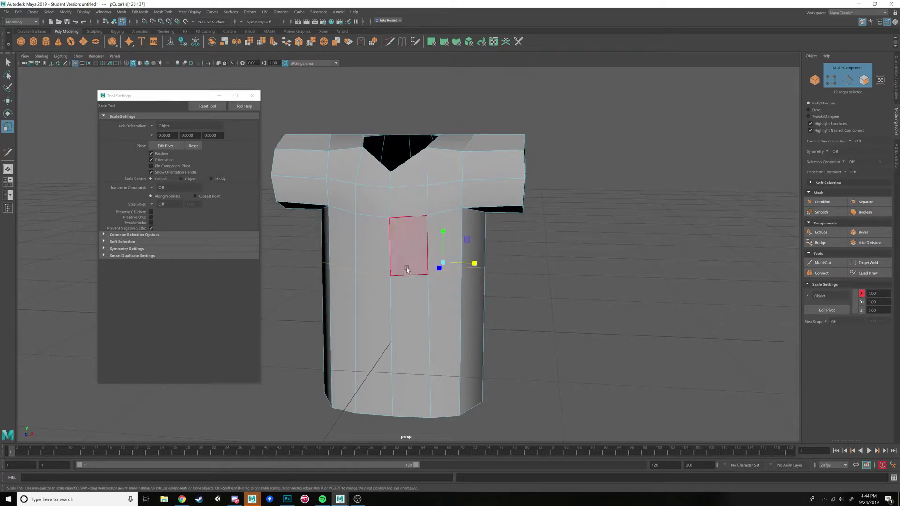
left_click_drag(412, 281, 408, 288, "alt")
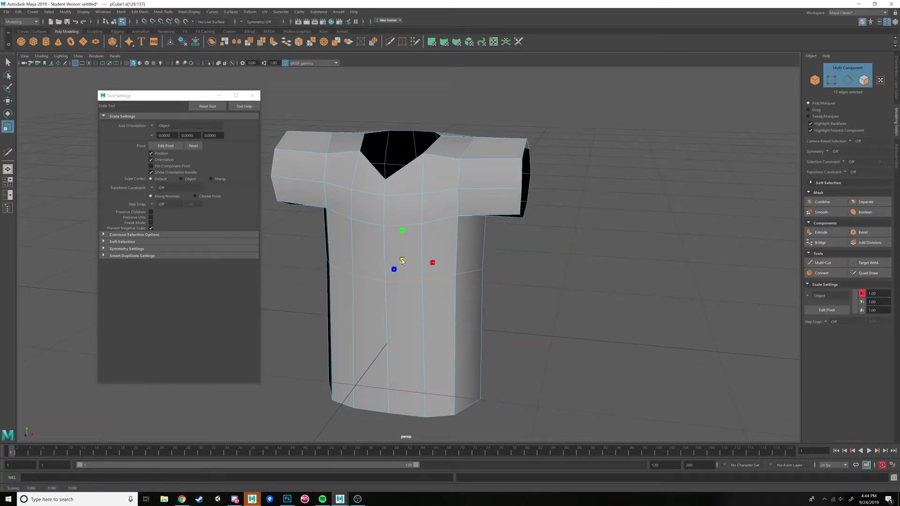
mouse_move(401, 260)
left_mouse_down("alt")
mouse_move(358, 259)
mouse_move(405, 262)
left_mouse_up("alt")
left_click_drag(482, 279, 525, 277, "alt")
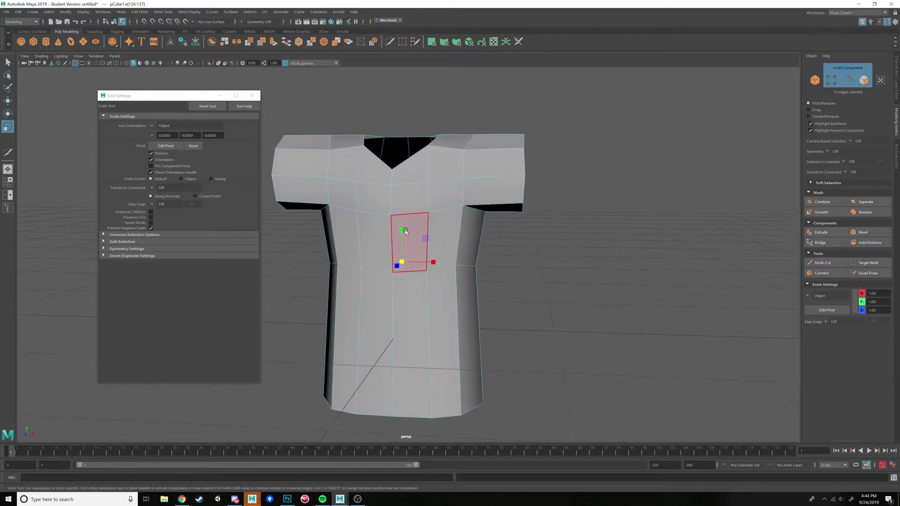
left_click_drag(405, 232, 402, 251)
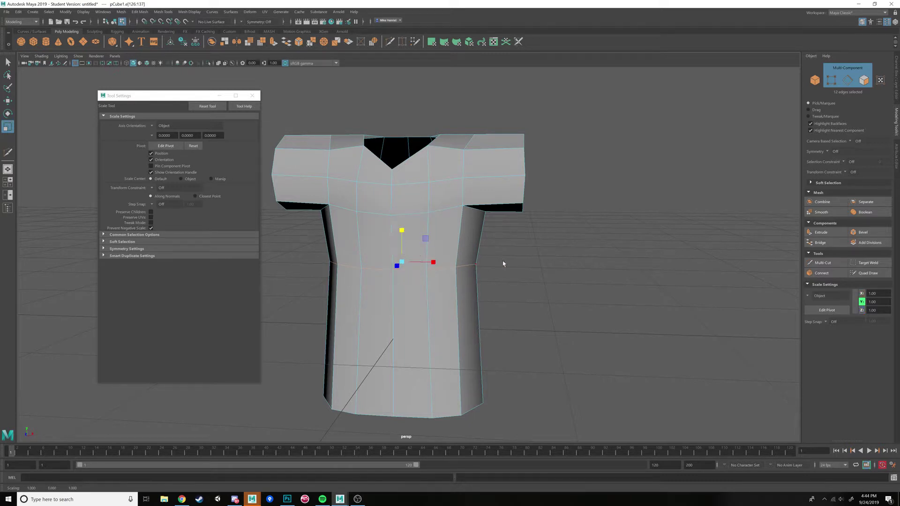
left_click_drag(502, 252, 502, 277, "alt")
Step: Set symmetry back to Object X and return the shirt to object mode
left_click(835, 152)
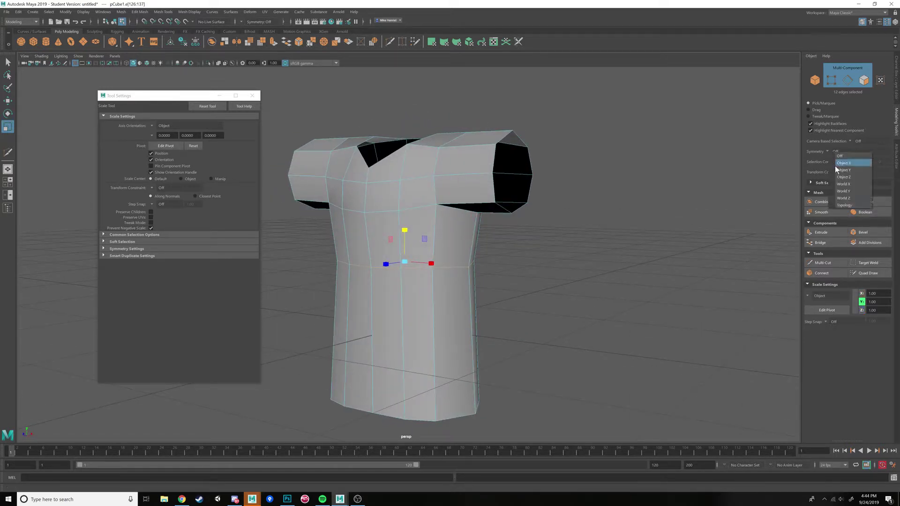
left_click(852, 164)
left_click_drag(593, 237, 516, 305, "alt")
key("w")
scroll(491, 227, "up", 2)
left_click(491, 227)
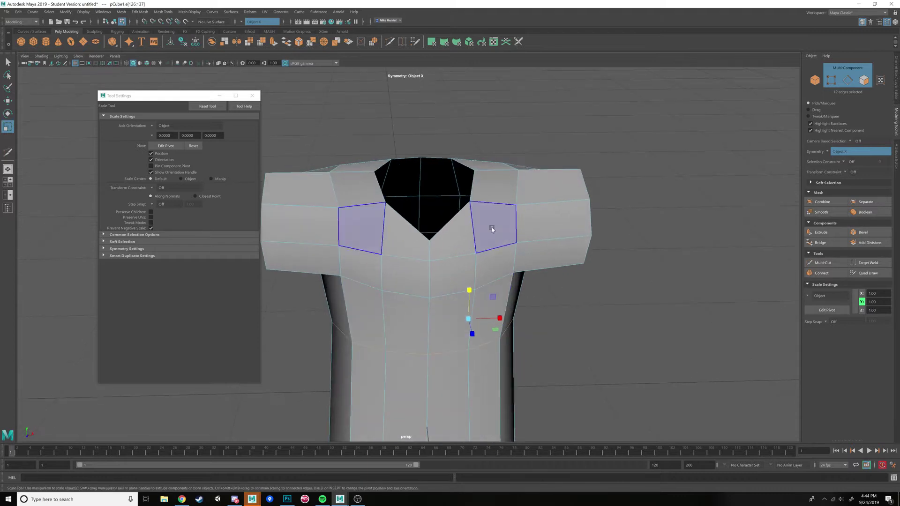
right_click(493, 209)
left_click(519, 198)
scroll(487, 235, "down", 5)
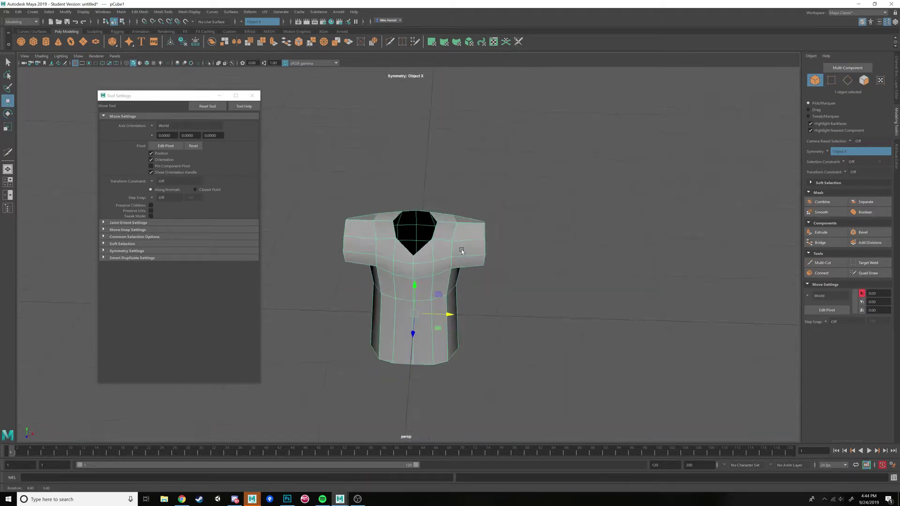
scroll(466, 241, "up", 3)
left_click_drag(463, 249, 413, 397, "alt")
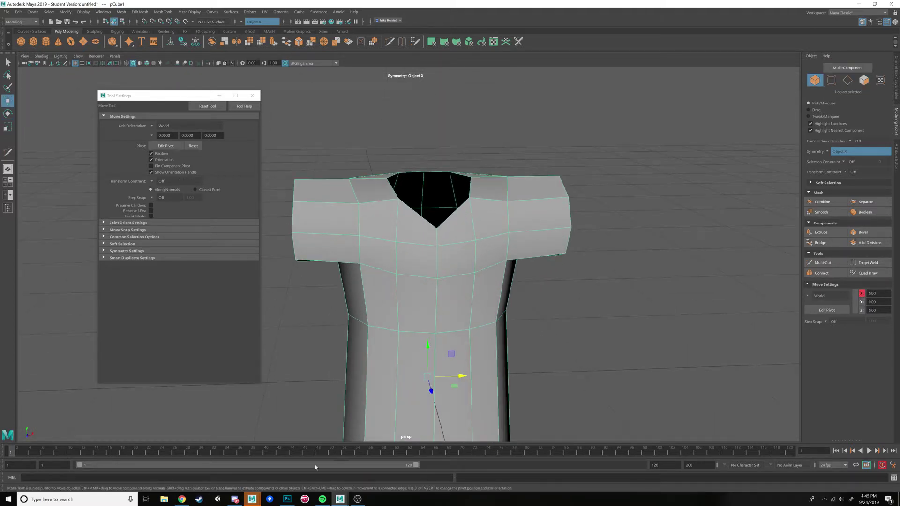
Step: Compare the shirt's torso and sleeve topology with the edge-flow sketch in Photoshop, and inspect the Maya model from several sides
left_click(287, 499)
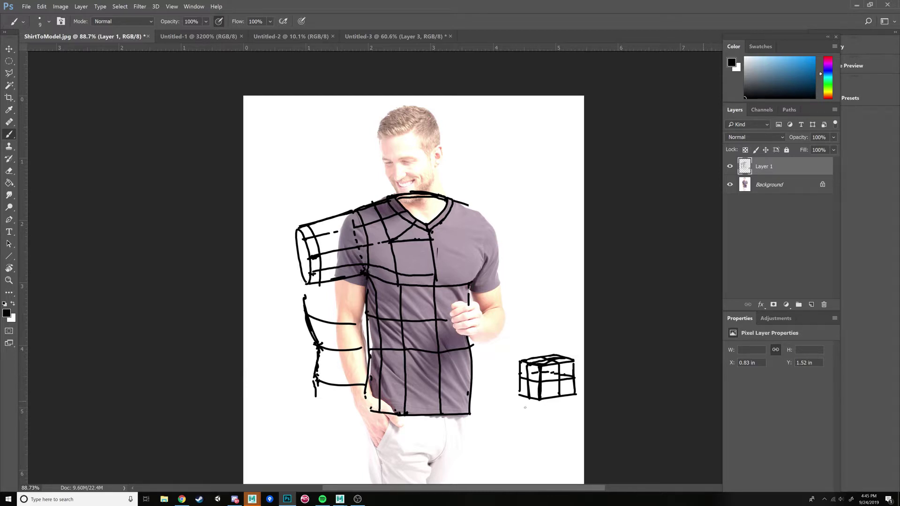
left_click(366, 474)
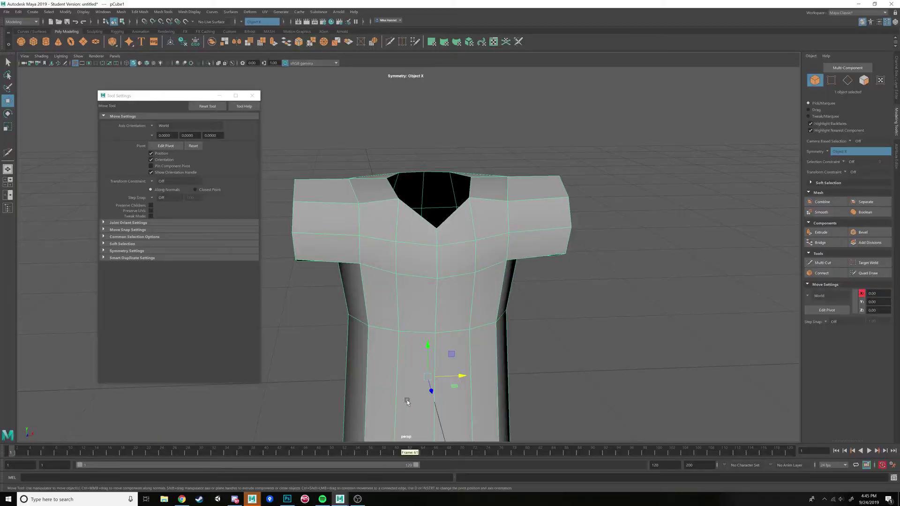
left_click_drag(404, 323, 394, 370, "alt")
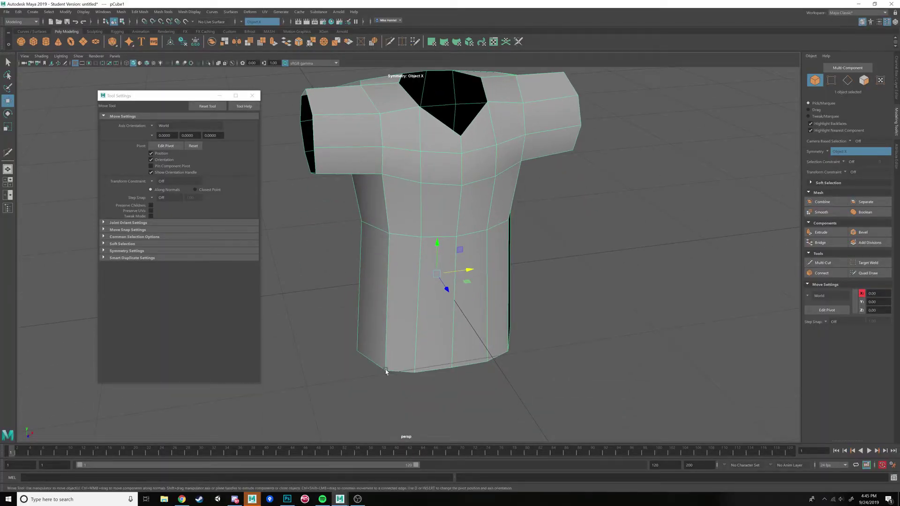
left_click_drag(379, 174, 406, 243, "alt")
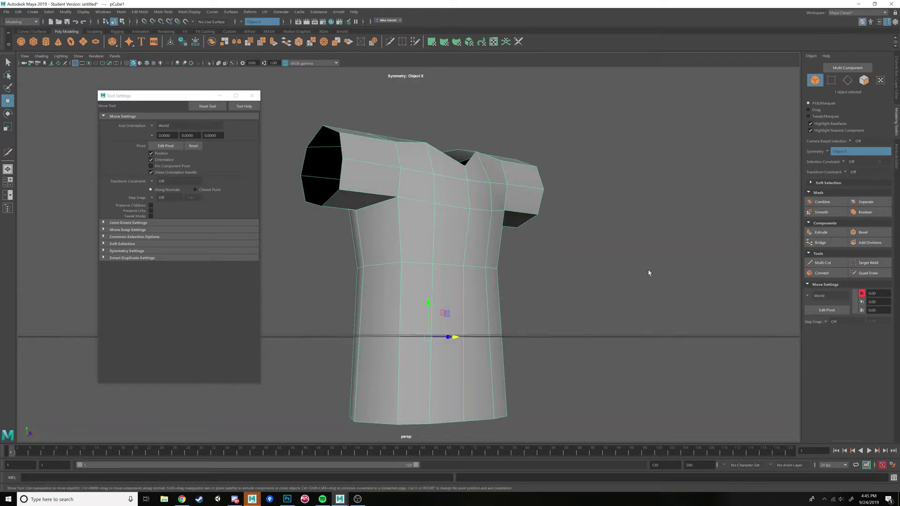
left_click_drag(454, 207, 424, 213, "alt")
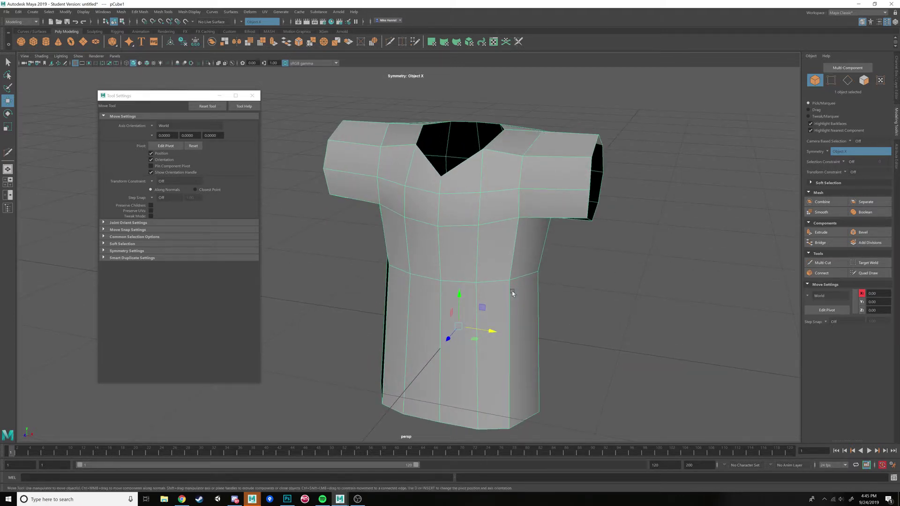
left_click_drag(513, 294, 516, 246, "alt")
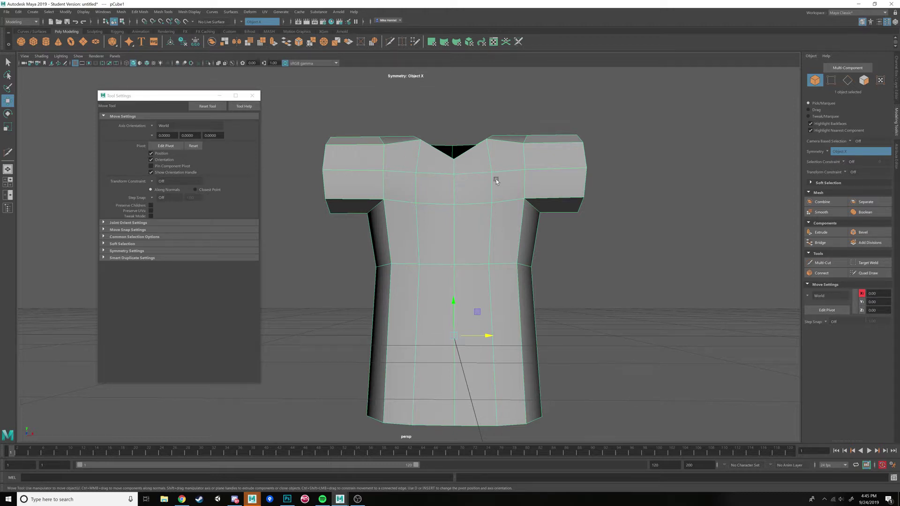
left_click_drag(497, 181, 448, 197, "alt")
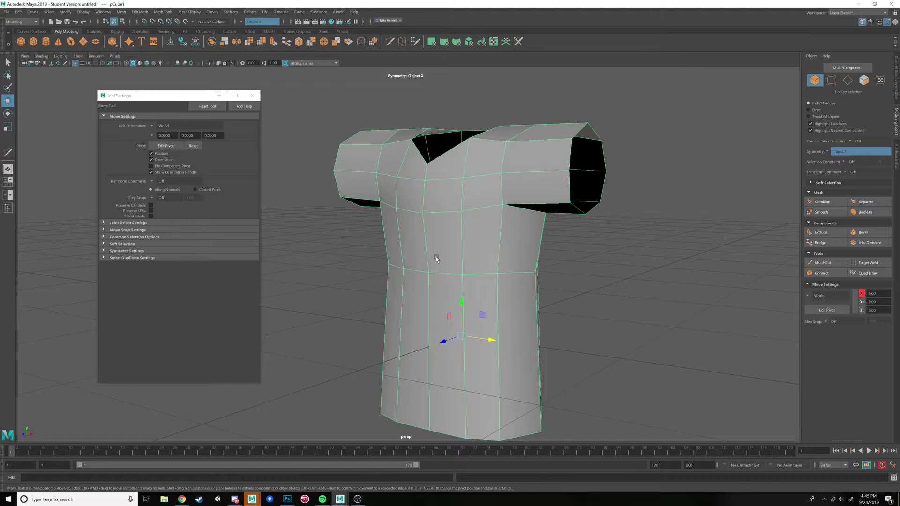
left_click_drag(437, 421, 516, 373, "alt")
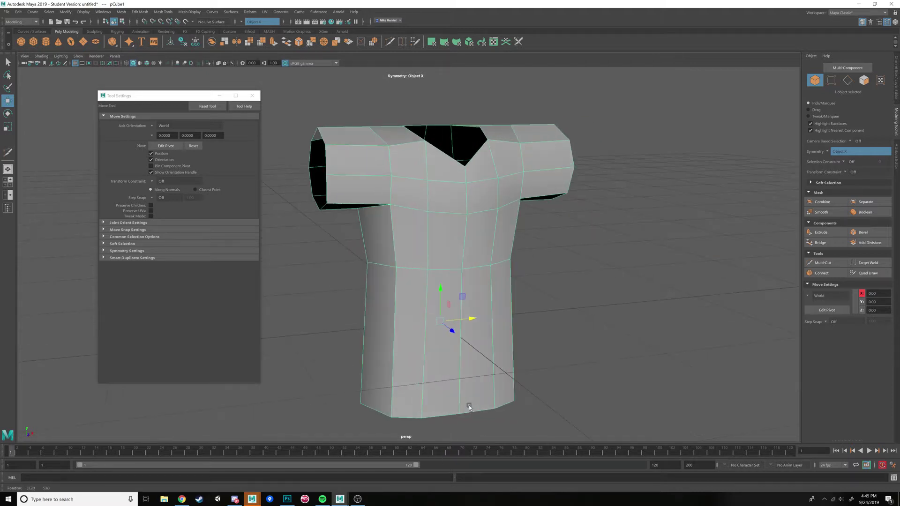
left_click(823, 263)
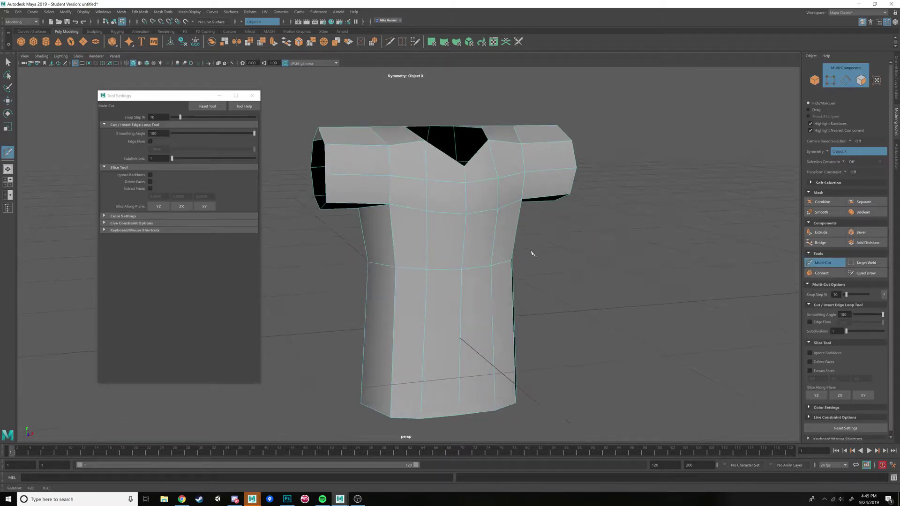
left_click_drag(532, 253, 508, 237, "alt")
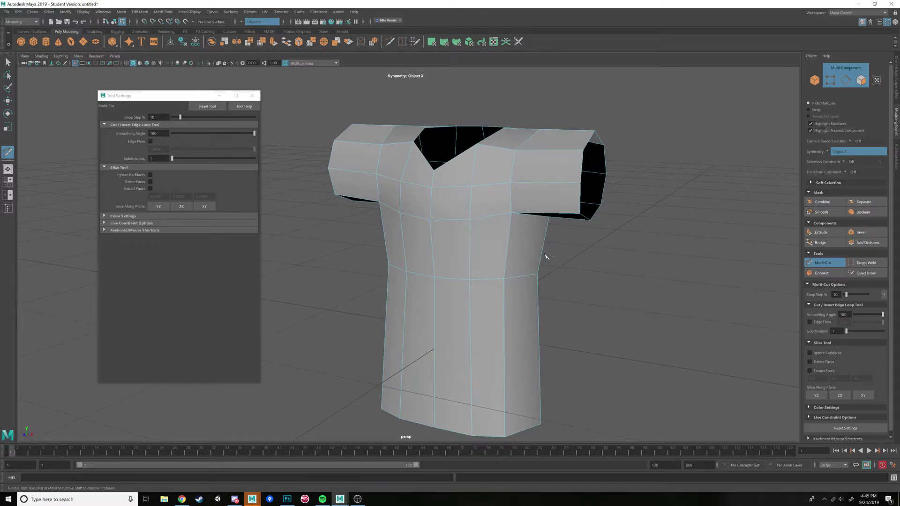
left_click(505, 247, "ctrl")
middle_click_drag(504, 244, 503, 244, "ctrl")
left_click_drag(526, 238, 416, 246, "alt")
key("w")
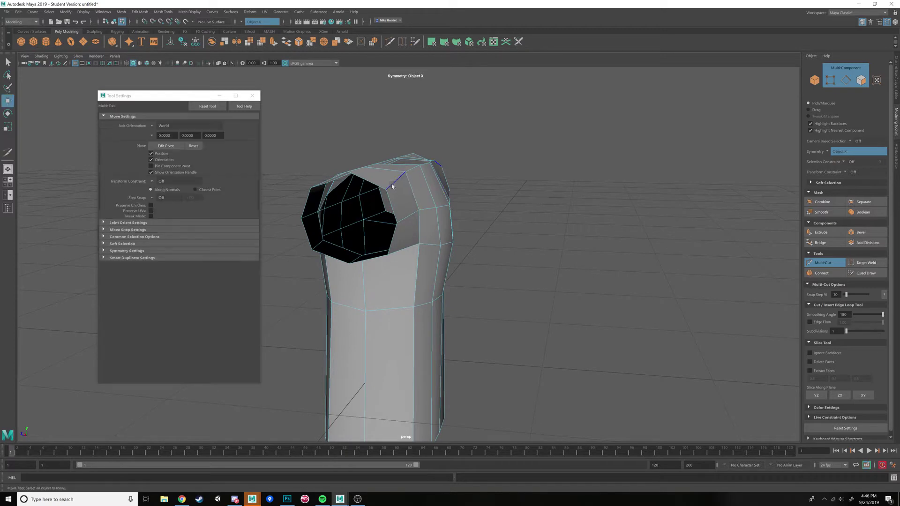
left_click(386, 190)
left_click_drag(386, 190, 619, 225, "alt")
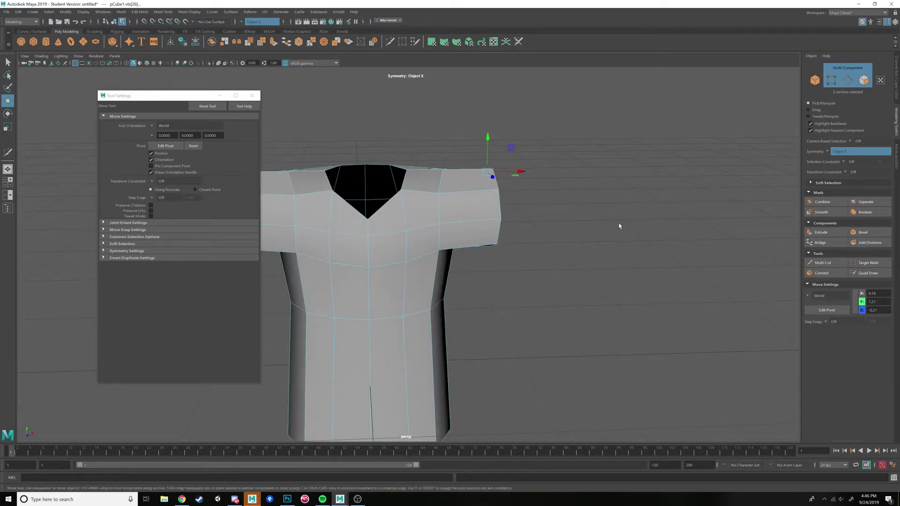
Step: Insert a Multi-Cut edge loop around the middle of both sleeves
left_click(823, 262)
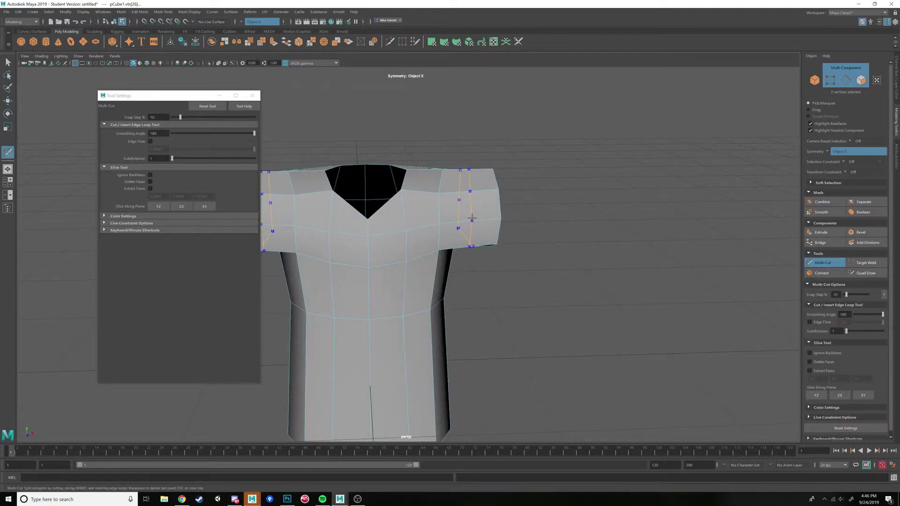
left_click_drag(541, 259, 511, 268, "alt")
middle_click_drag(511, 268, 574, 269, "alt")
left_click_drag(573, 269, 561, 273, "alt")
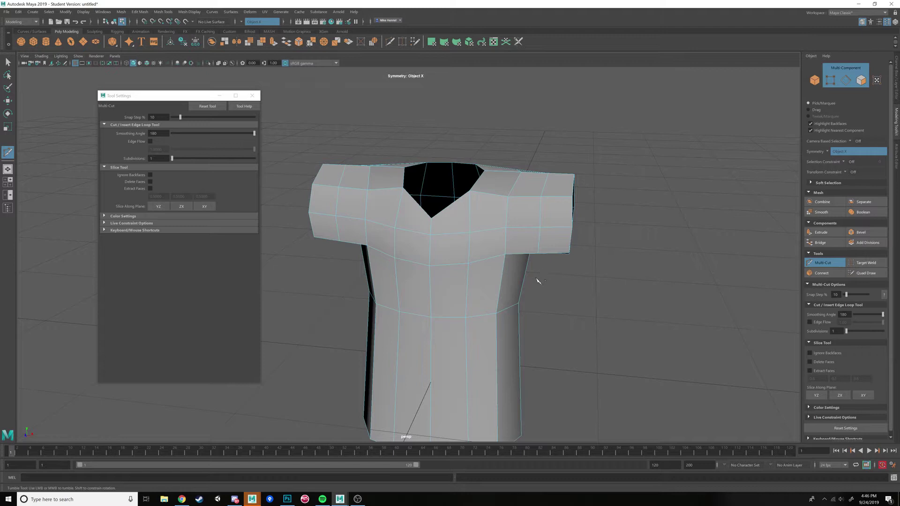
Step: Insert two horizontal Multi-Cut edge loops around the torso, one between waist and hem and one between waist and armpits
left_click_drag(545, 298, 476, 277, "alt")
left_click(478, 199)
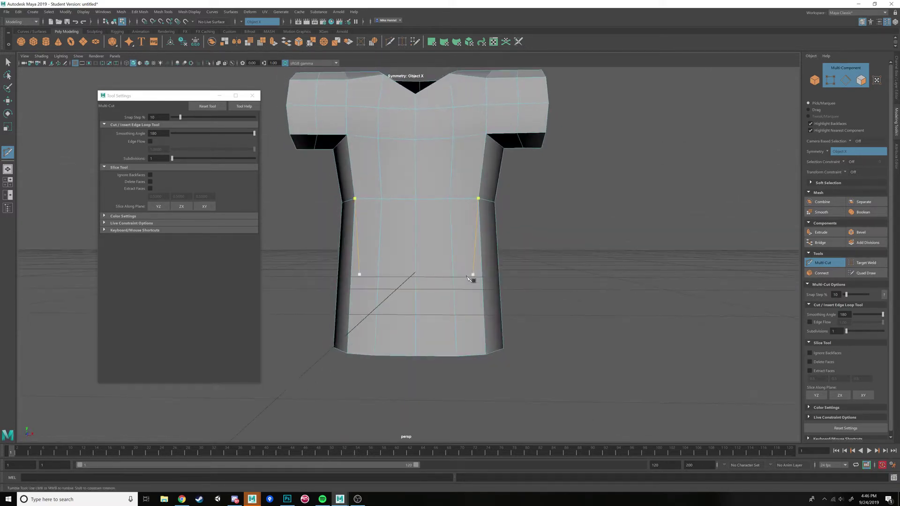
left_click_drag(498, 306, 483, 304, "alt")
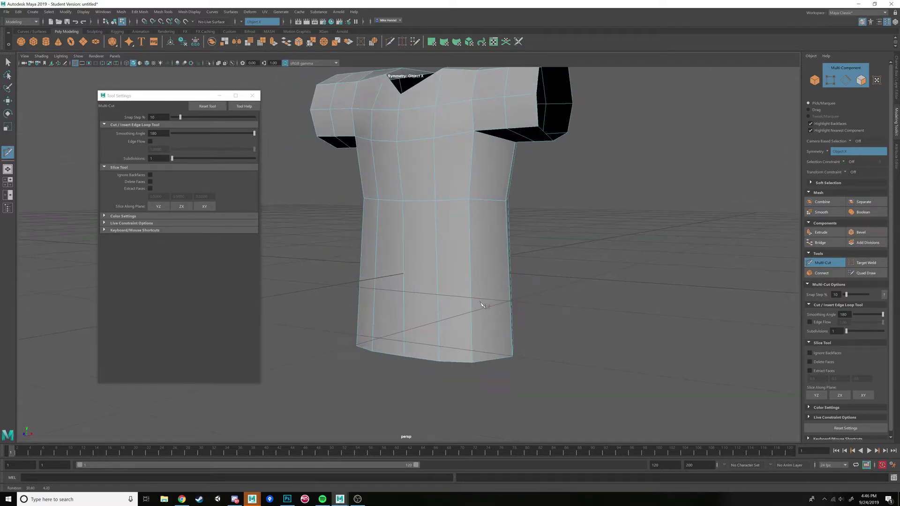
left_click(472, 240)
left_click_drag(470, 264, 472, 276, "ctrl")
left_click_drag(472, 177, 471, 169, "ctrl")
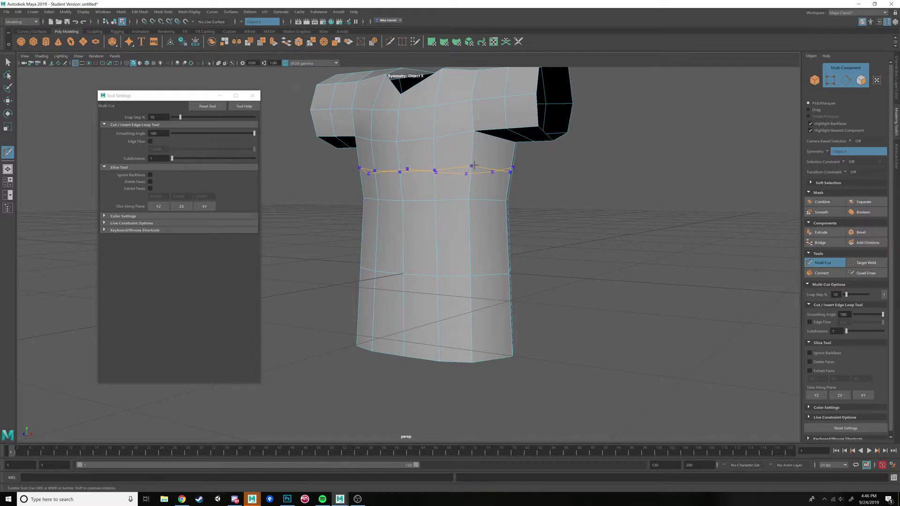
left_click_drag(477, 162, 478, 207, "ctrl")
Step: Move the row of four front faces just below the chest line forward along Z and slightly down
right_click_drag(478, 206, 474, 258, "alt")
key("w")
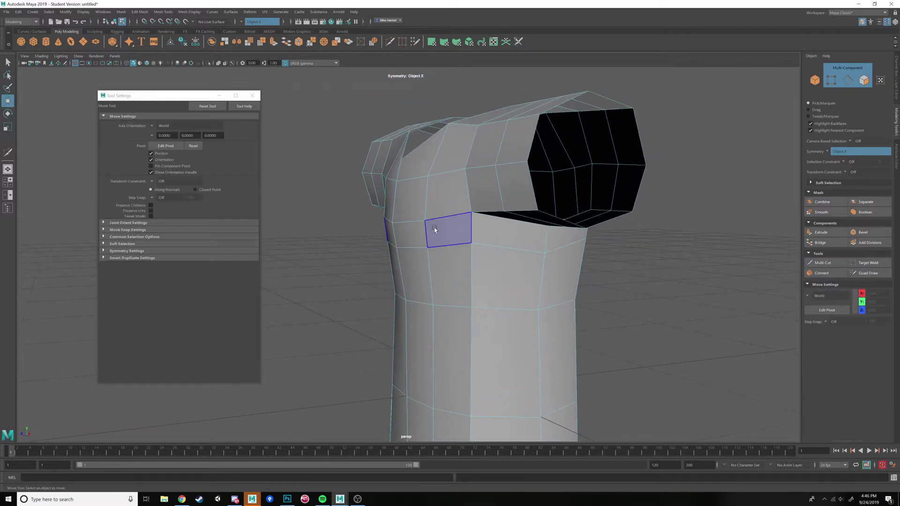
left_click(440, 220)
left_click(409, 224, "shift")
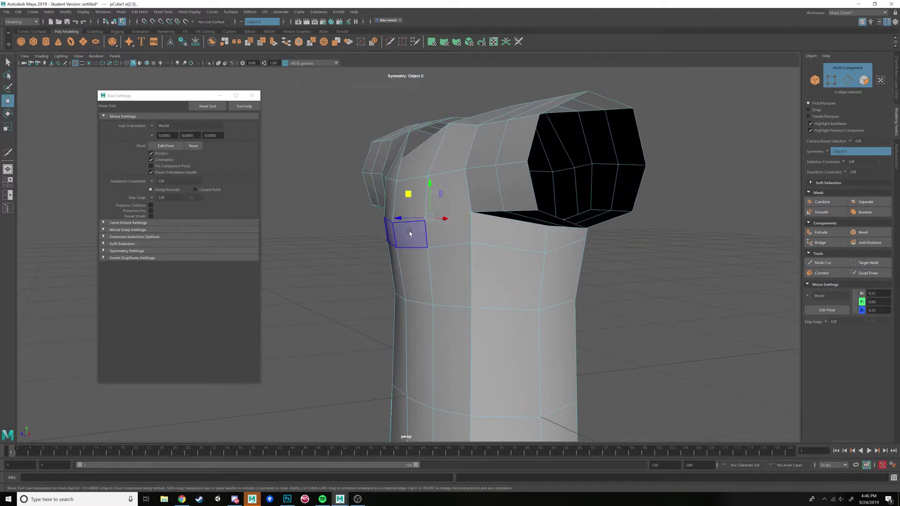
left_click_drag(410, 234, 407, 253, "alt")
mouse_move(408, 240)
right_mouse_down()
mouse_move(409, 248)
mouse_move(392, 241)
right_mouse_up()
left_click(429, 234)
left_click_drag(392, 241, 426, 233, "alt")
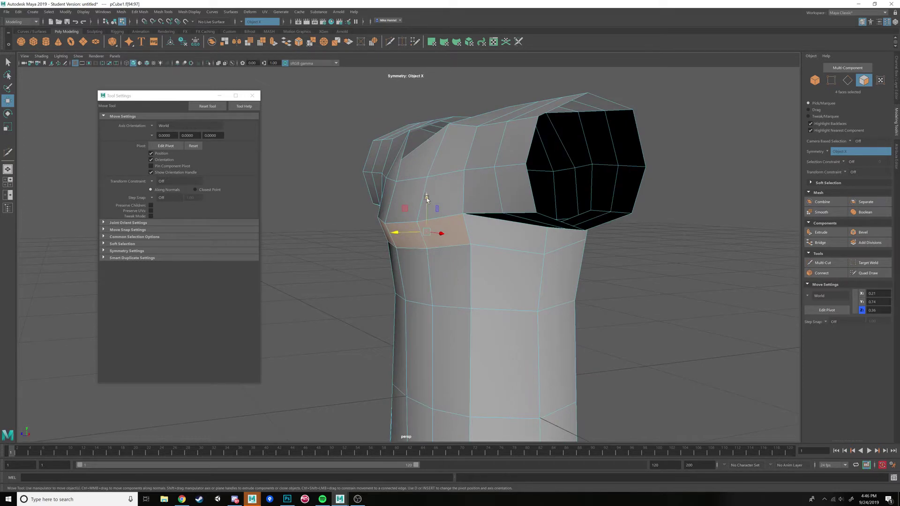
left_click_drag(427, 199, 428, 214)
Step: Check the shaped chest against the T-shirt edge-flow sketch in Photoshop and return to Maya
right_click_drag(427, 213, 398, 223, "alt")
left_click_drag(398, 222, 461, 225, "alt")
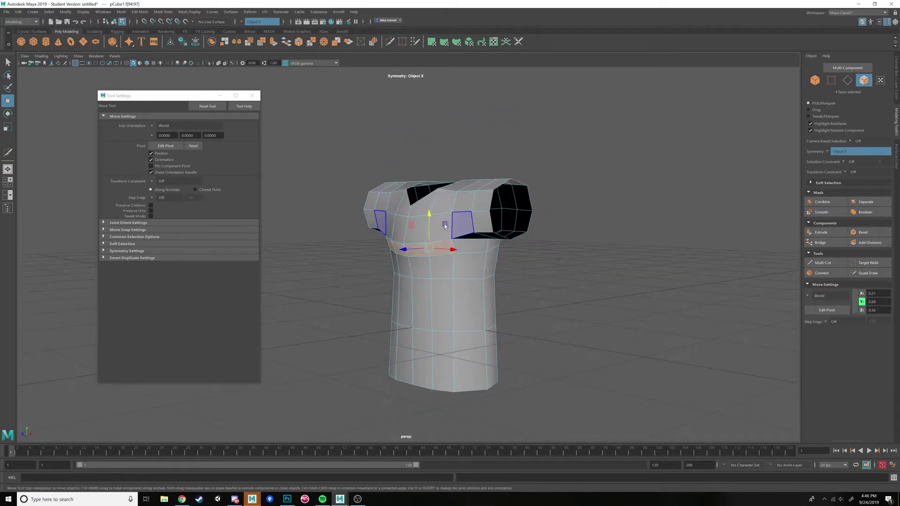
left_click(413, 426)
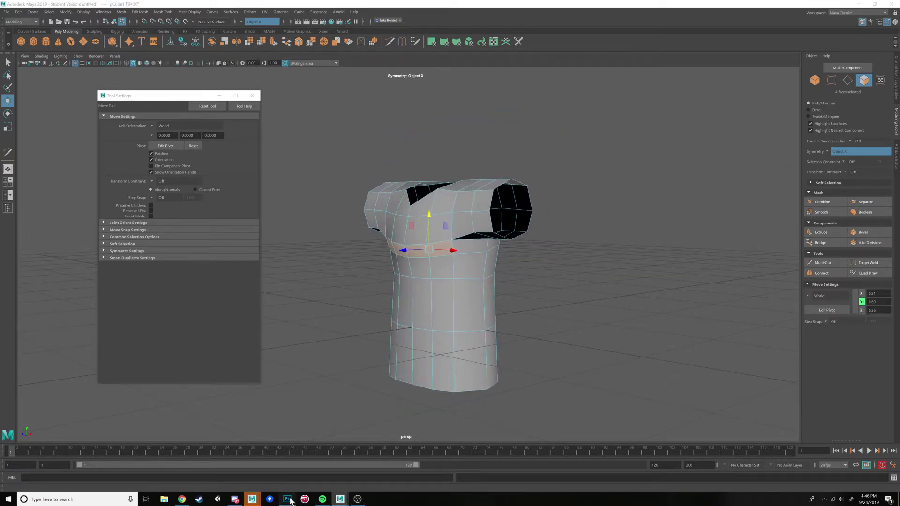
left_click(287, 500)
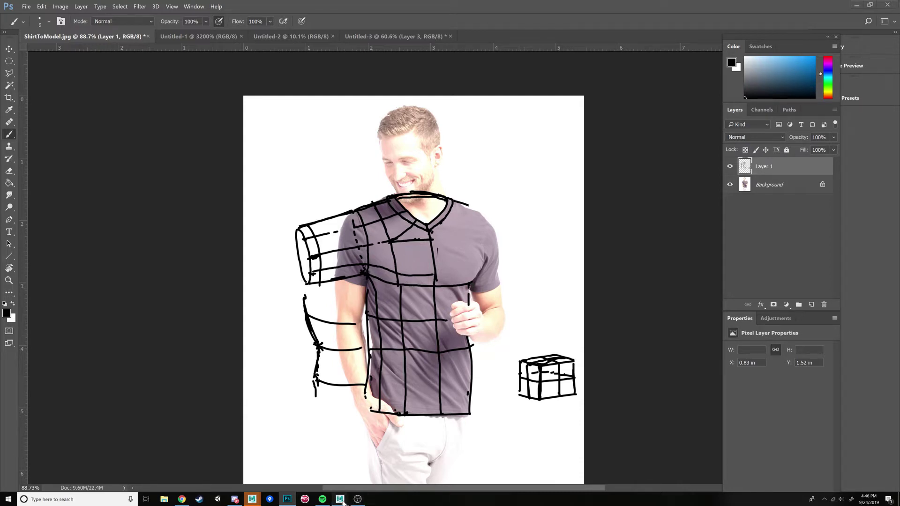
left_click(340, 499)
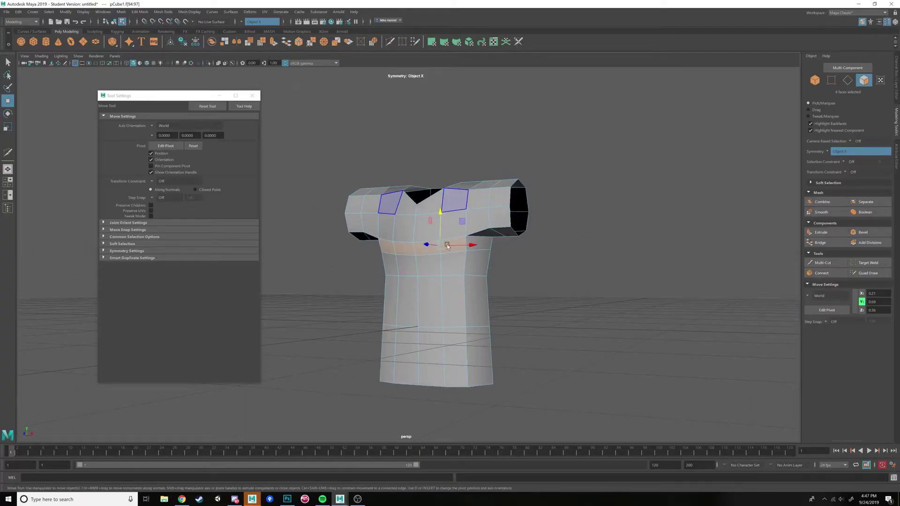
Step: Try to reposition the front armpit vertices on both sides of the shirt
left_click_drag(448, 247, 415, 215, "alt")
left_click_drag(418, 217, 452, 238, "alt")
right_click_drag(453, 241, 443, 243)
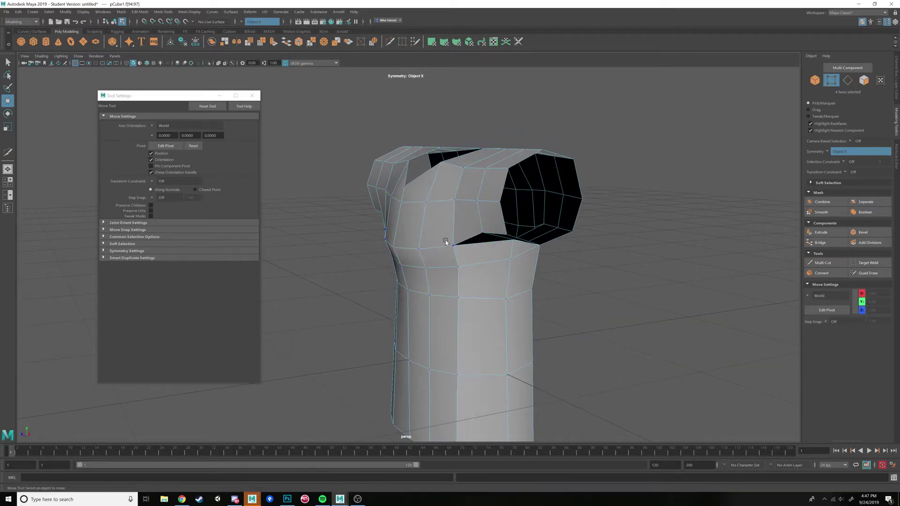
left_click(449, 244)
left_click_drag(464, 254, 468, 230, "alt")
left_click_drag(466, 232, 451, 209)
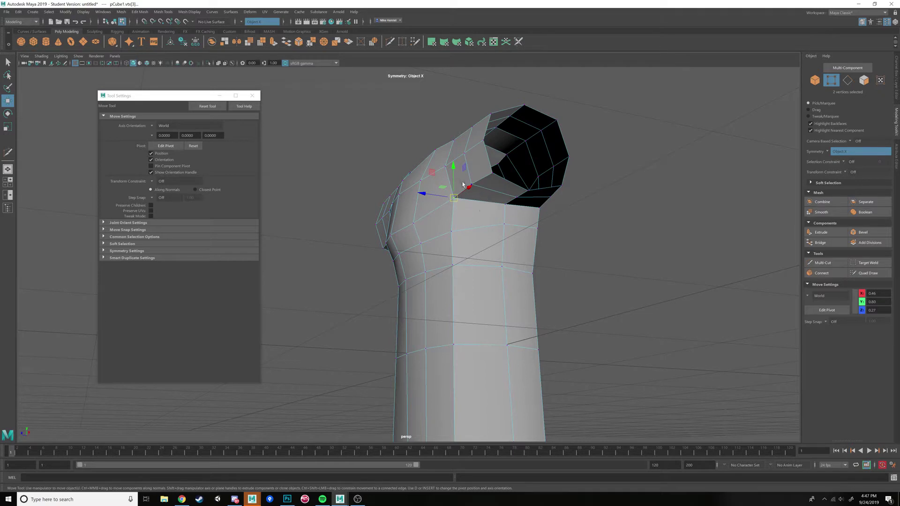
left_click_drag(475, 202, 477, 219, "alt")
key("ctrl+z")
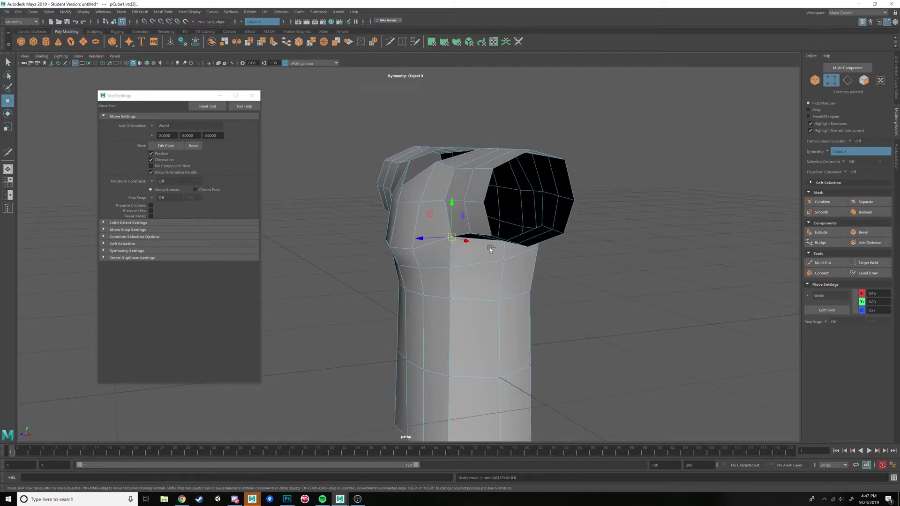
key("ctrl+z")
Step: Move the side and back vertices of the edge row just below the armpits slightly down
left_click_drag(488, 252, 500, 218, "alt")
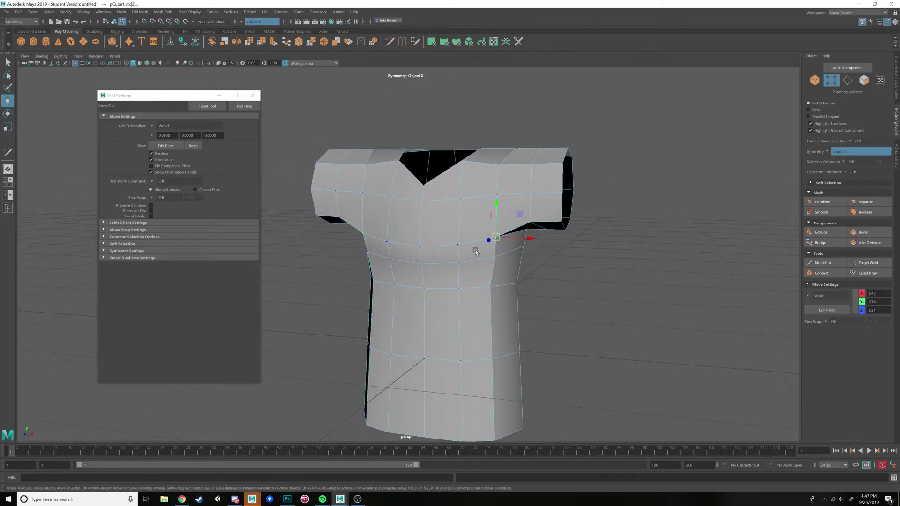
left_click_drag(475, 252, 441, 223, "alt")
left_click(471, 205)
left_click(443, 247)
left_click(384, 258)
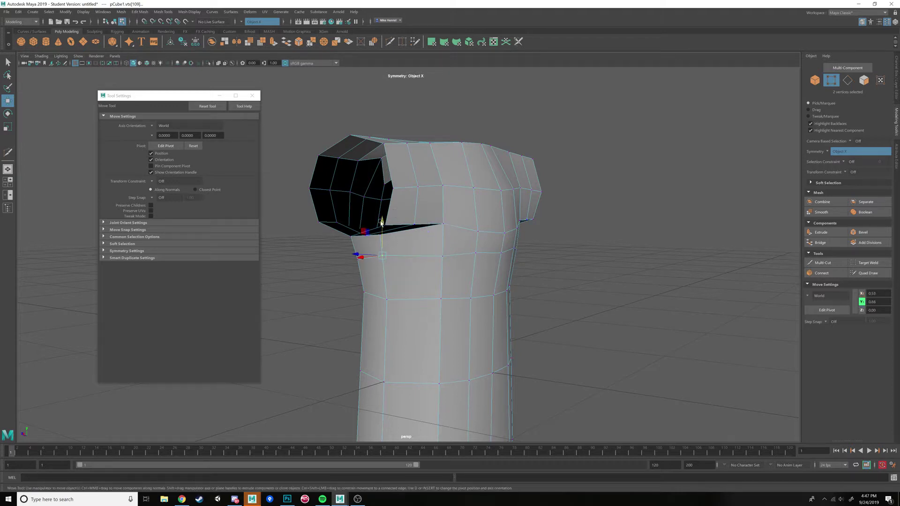
left_click_drag(381, 221, 386, 230)
left_click(475, 255)
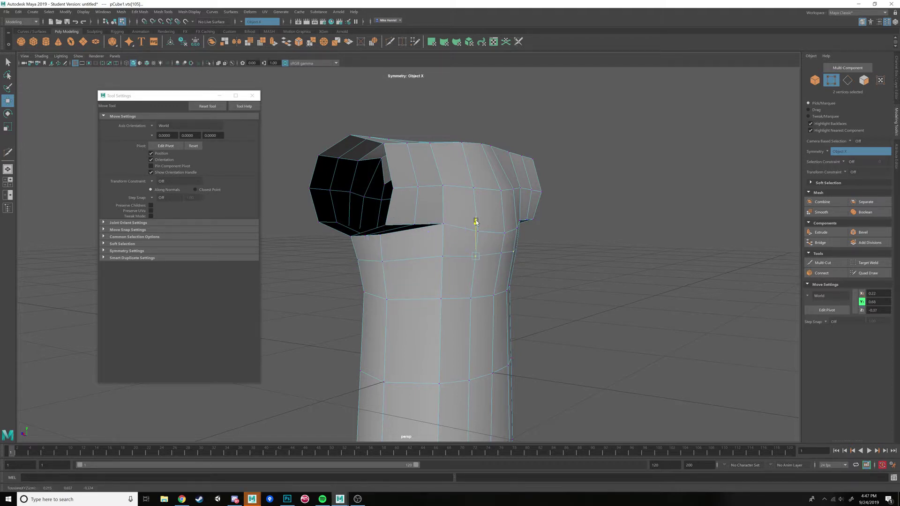
left_click(442, 256)
left_click_drag(443, 224, 444, 230)
Step: Reposition the upper-back vertices on both sides of the centre line to even out the back's edge flow
left_click_drag(446, 230, 421, 189, "alt")
left_click(423, 235)
left_click(378, 232)
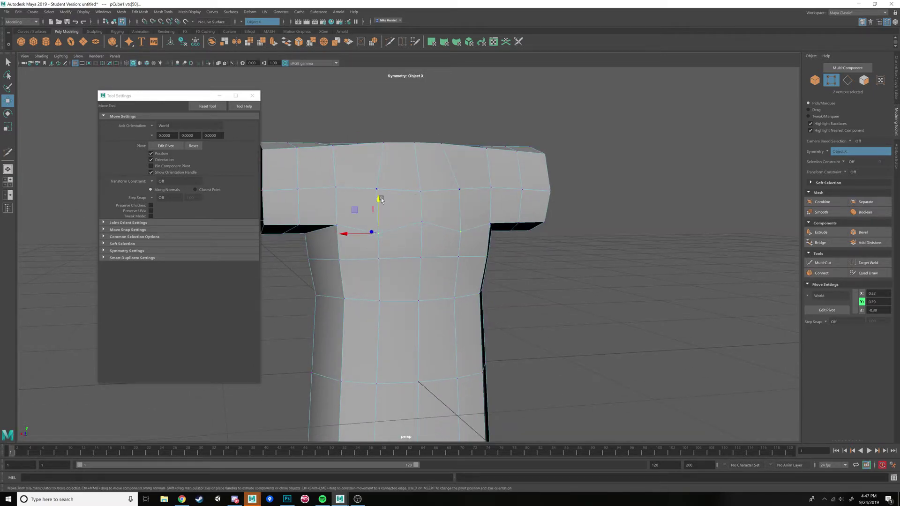
left_click_drag(378, 233, 389, 267)
scroll(421, 240, "up", 3)
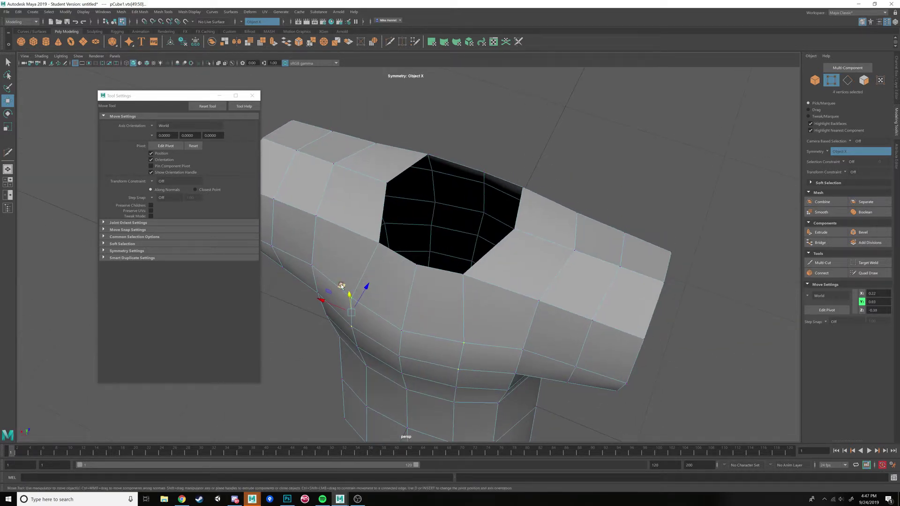
left_click_drag(342, 285, 461, 293)
Step: Move the back shoulder vertices where the sleeves meet the torso horizontally in X and Z
left_click(442, 257)
left_click_drag(493, 335, 488, 303, "alt")
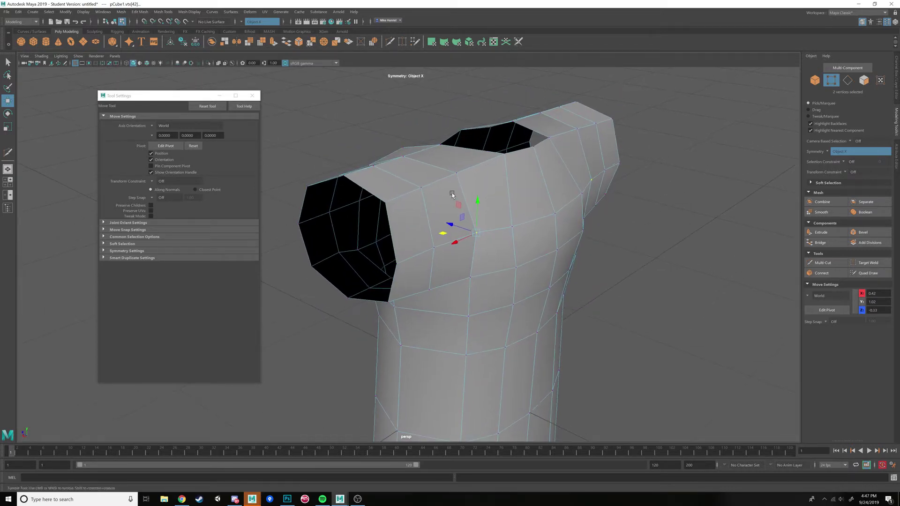
left_click_drag(451, 193, 488, 246, "alt")
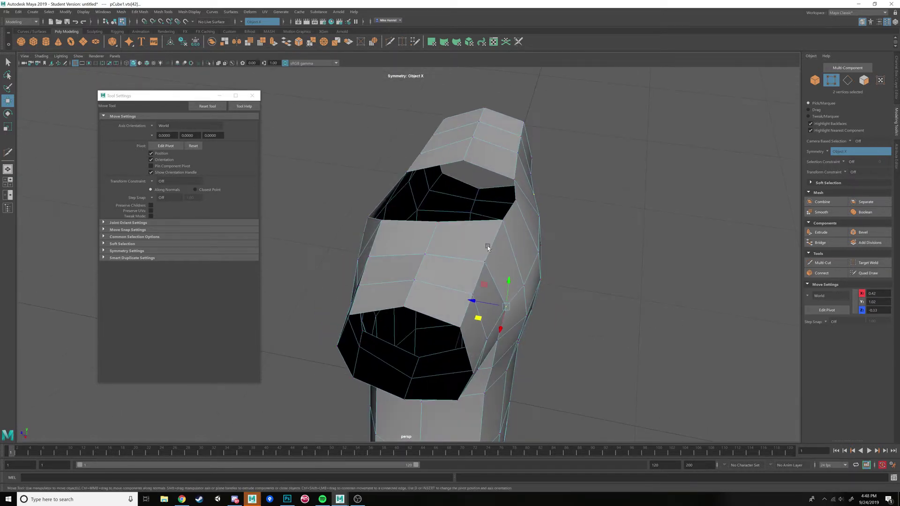
left_click_drag(554, 263, 647, 392, "alt")
Step: Turn symmetry off, scale the two lowest vertex rows of the torso inward, and return to object mode
left_click(444, 294)
left_click(457, 269, "shift")
key("r")
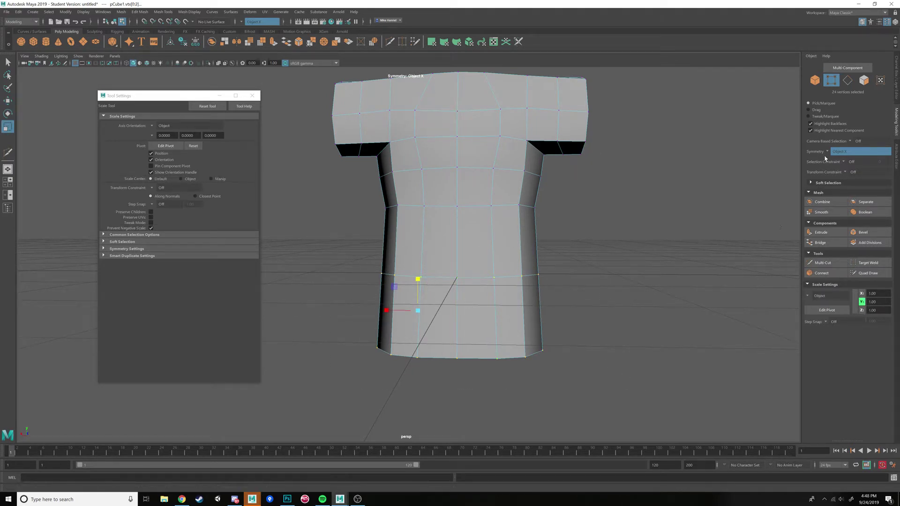
left_click(844, 152)
left_click(836, 156)
left_click_drag(346, 265, 632, 385)
left_click_drag(459, 283, 536, 297)
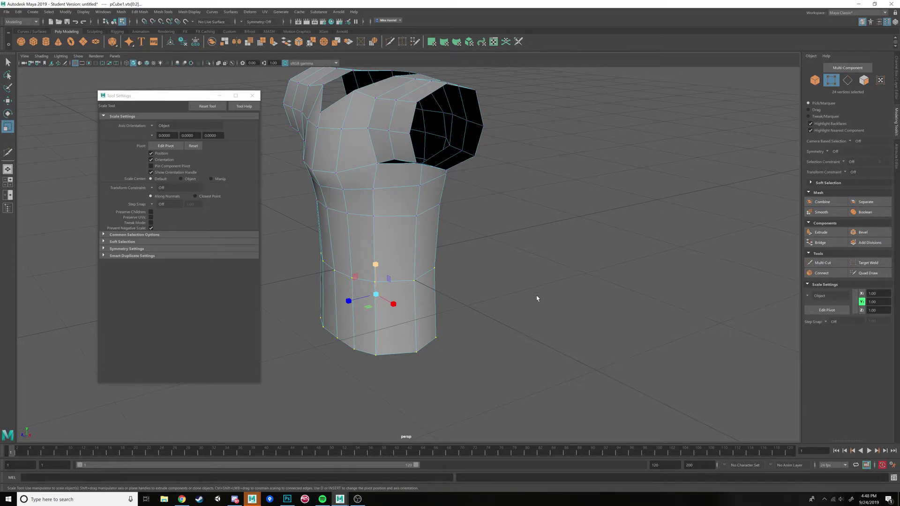
right_click_drag(413, 202, 452, 195)
left_click_drag(521, 251, 501, 291, "alt")
left_click_drag(479, 334, 497, 281, "alt")
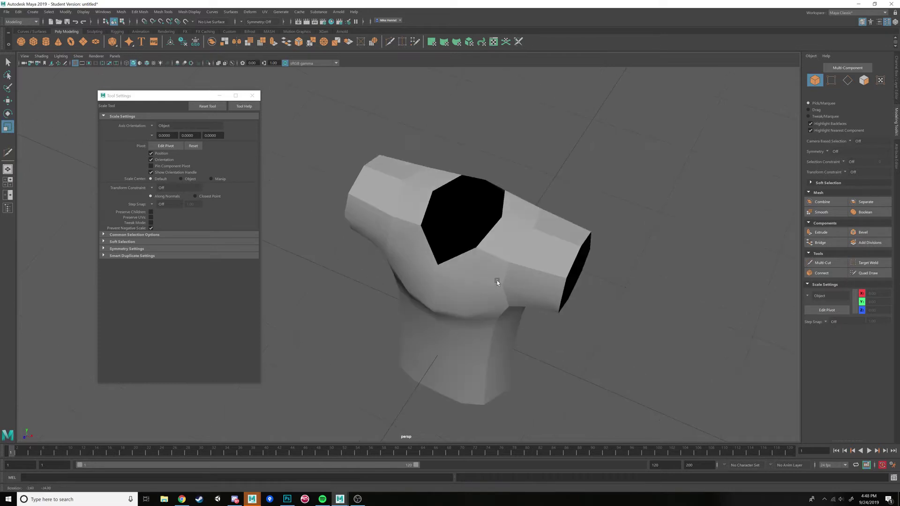
Step: Create a polygon cube beside the T-shirt and delete it
left_click(34, 42)
key("w")
left_click_drag(455, 323, 468, 294)
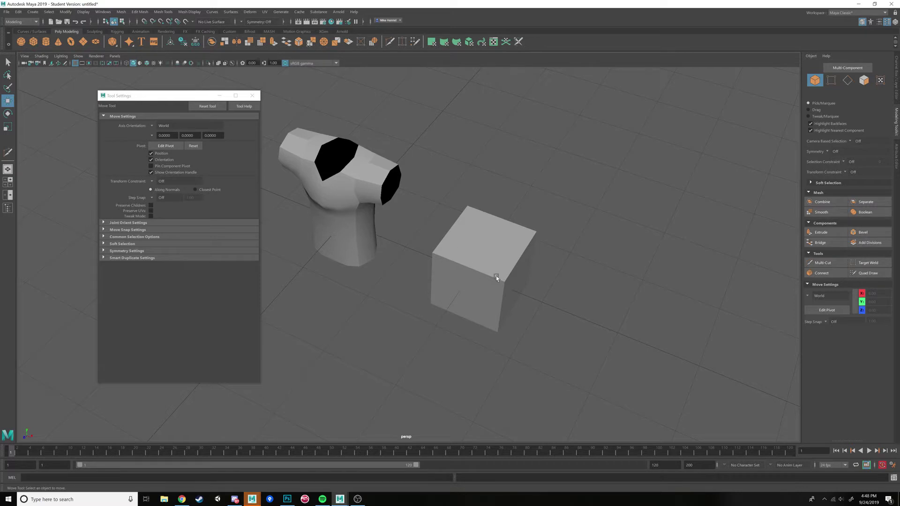
left_click_drag(435, 256, 424, 251, "alt")
left_click(482, 228)
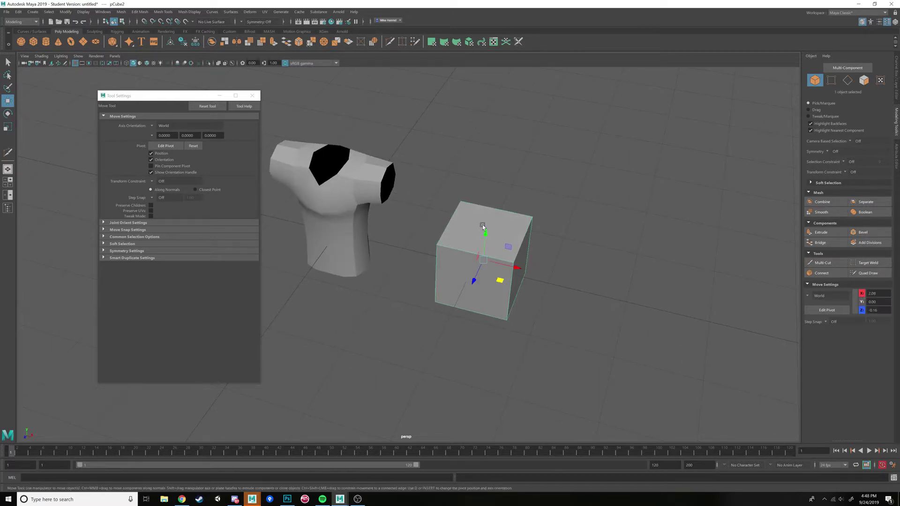
key("Delete")
Step: Apply Soften Edge to the whole T-shirt mesh and deselect it
right_click_drag(400, 187, 471, 271, "alt")
left_click(417, 202)
left_click_drag(470, 271, 440, 220, "alt")
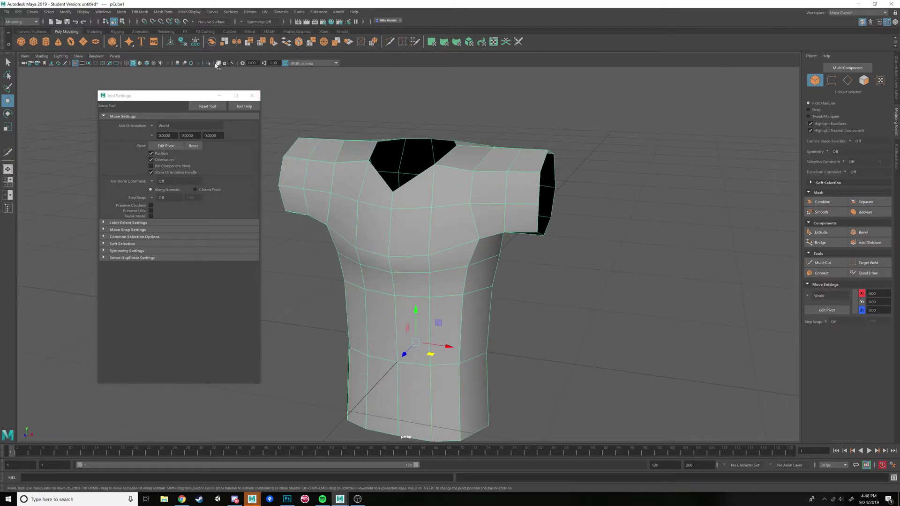
left_click(194, 12)
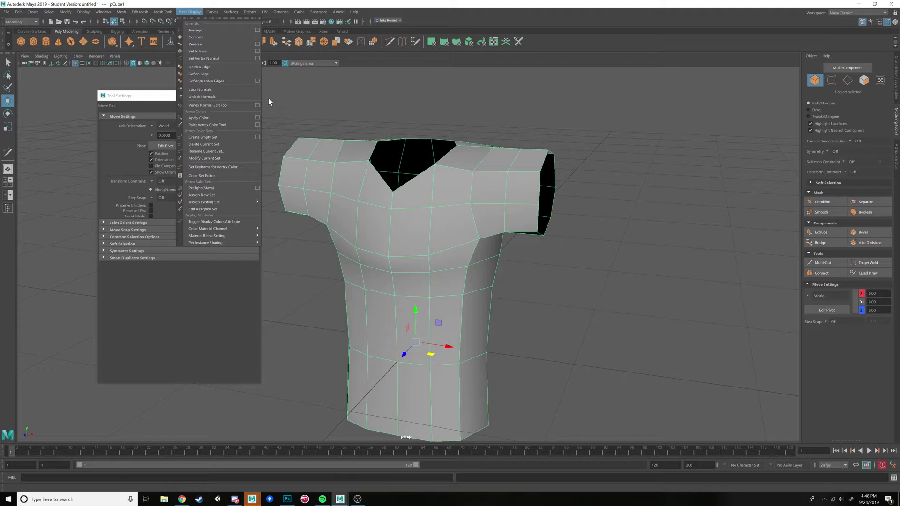
left_click(215, 74)
left_click(622, 187)
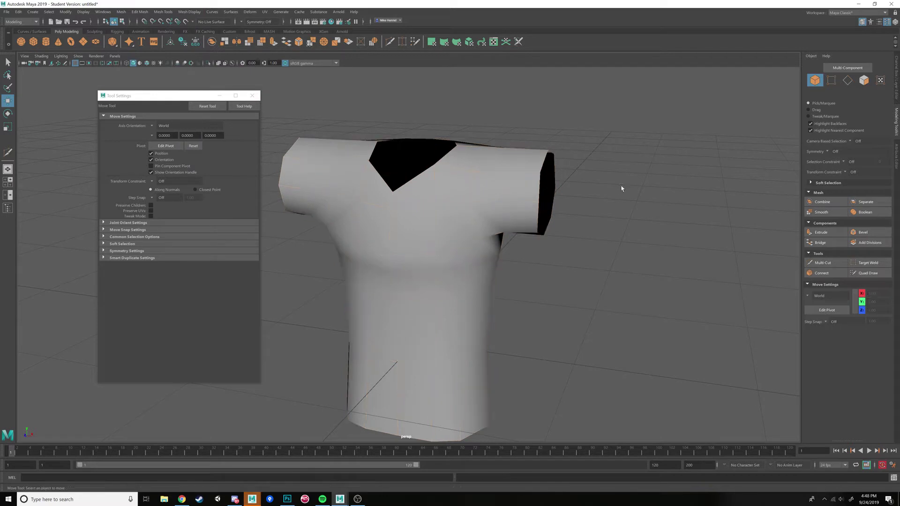
left_click_drag(623, 187, 621, 212, "alt")
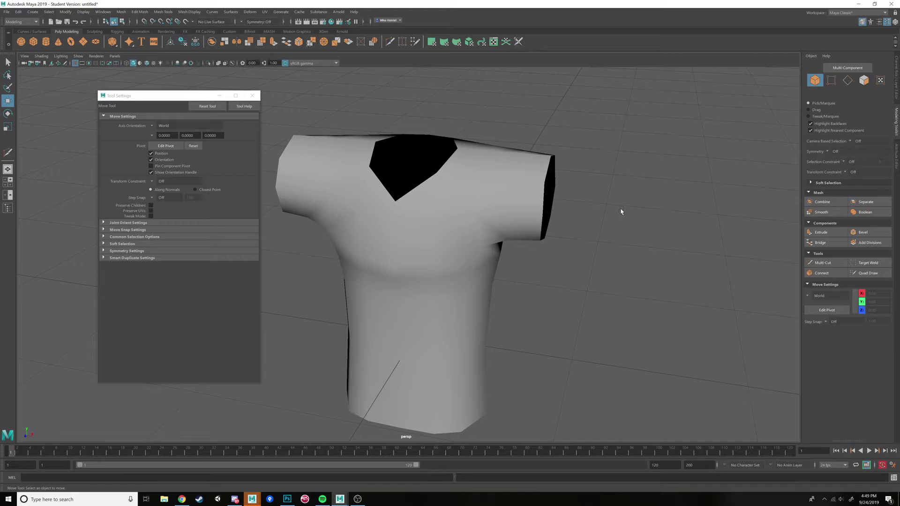
Step: Insert two horizontal Multi-Cut edge loops around the lower torso, one just below the waist and one above the hem
left_click(459, 232)
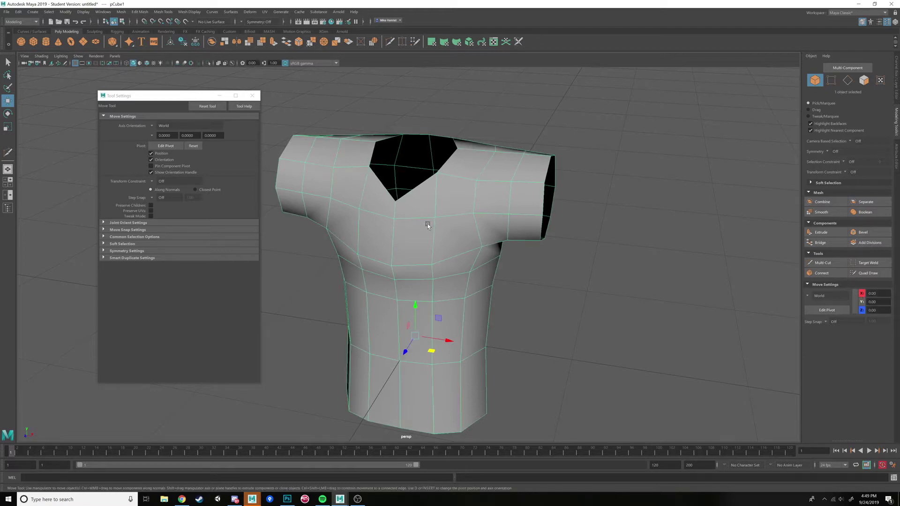
key("f")
scroll(440, 319, "down", 2)
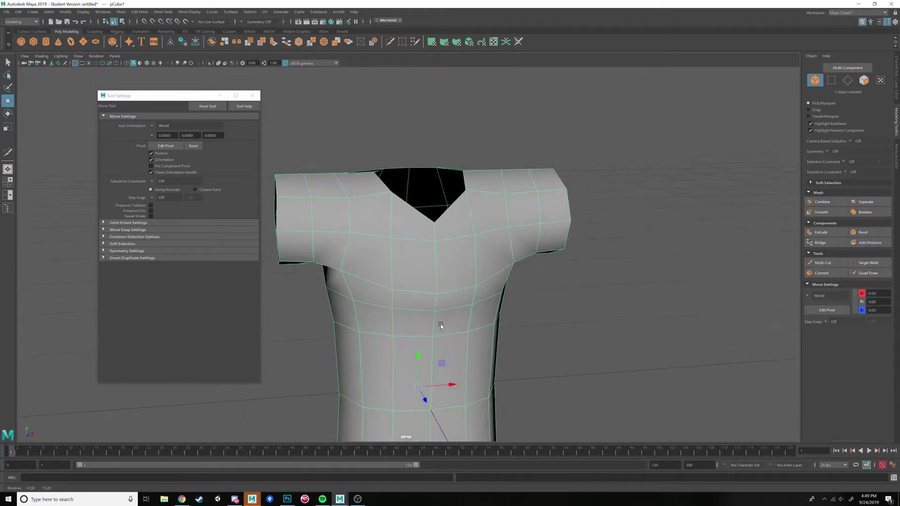
left_click_drag(440, 320, 464, 319, "alt")
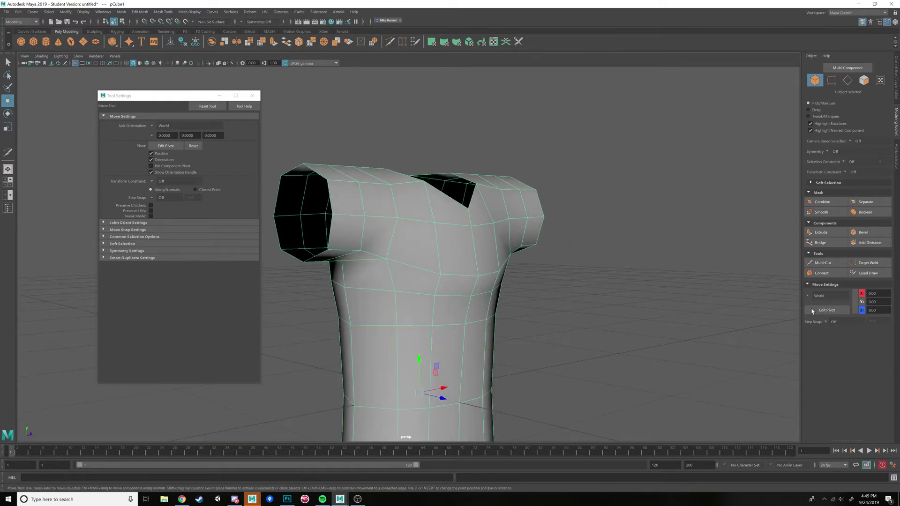
left_click(823, 263)
left_click_drag(553, 325, 532, 241, "alt")
scroll(533, 241, "up", 2)
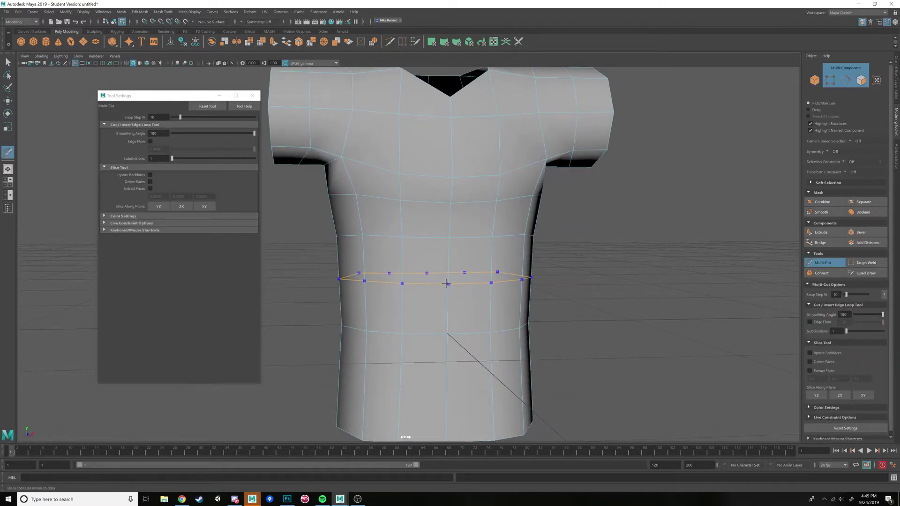
left_click(438, 290, "ctrl")
scroll(457, 346, "down", 2)
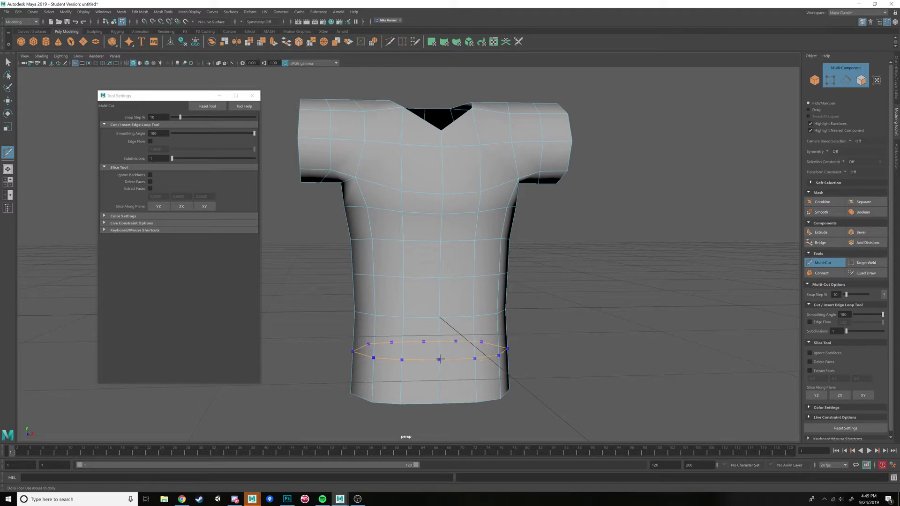
key("w")
Step: Select the 12-edge loop around the waist and scale it uniformly
left_click_drag(536, 305, 528, 300, "alt")
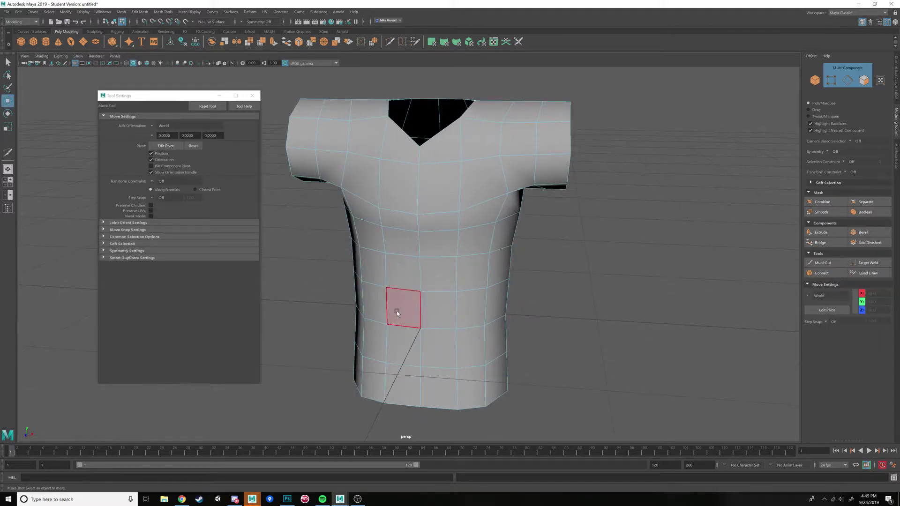
double_click(471, 255)
key("r")
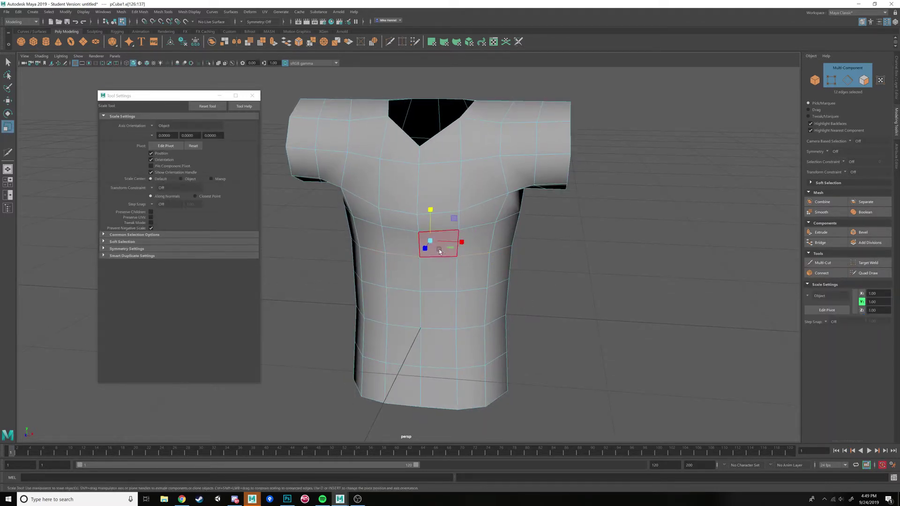
mouse_move(433, 244)
left_mouse_down()
mouse_move(510, 240)
mouse_move(430, 252)
mouse_move(437, 254)
left_mouse_up()
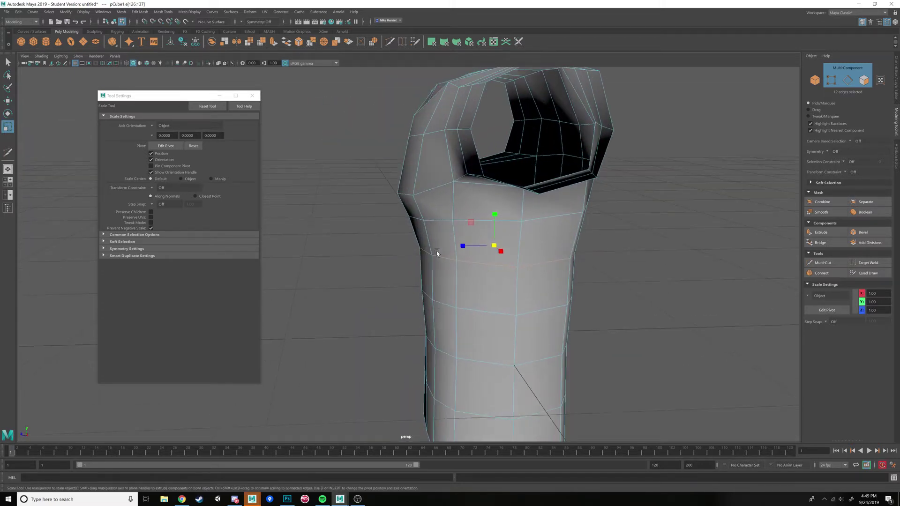
Step: Try to scale a single front edge just below the chest line
left_click(416, 208)
left_click_drag(416, 208, 485, 178, "alt")
left_click_drag(485, 178, 489, 176)
key("ctrl+z")
Step: Turn on Object X symmetry and move the mirrored pair of front edges below the chest slightly outward and up
key("w")
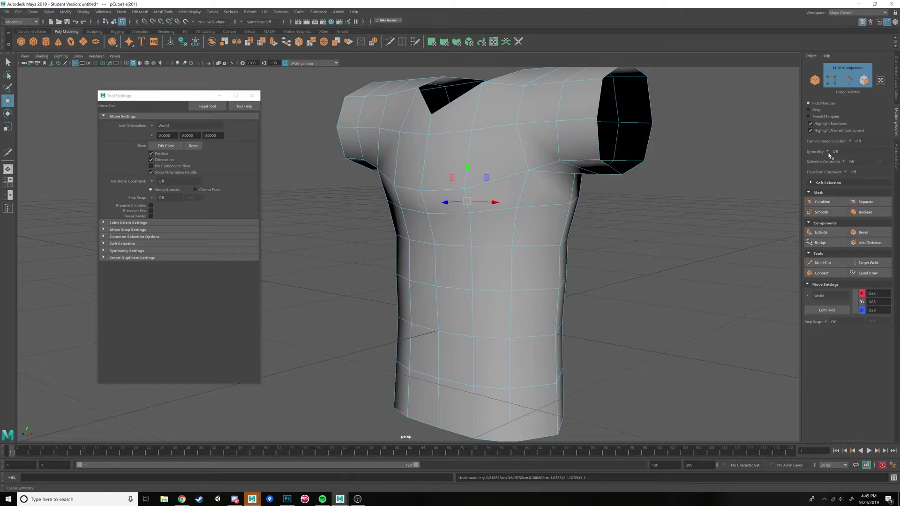
left_click(843, 152)
left_click(846, 162)
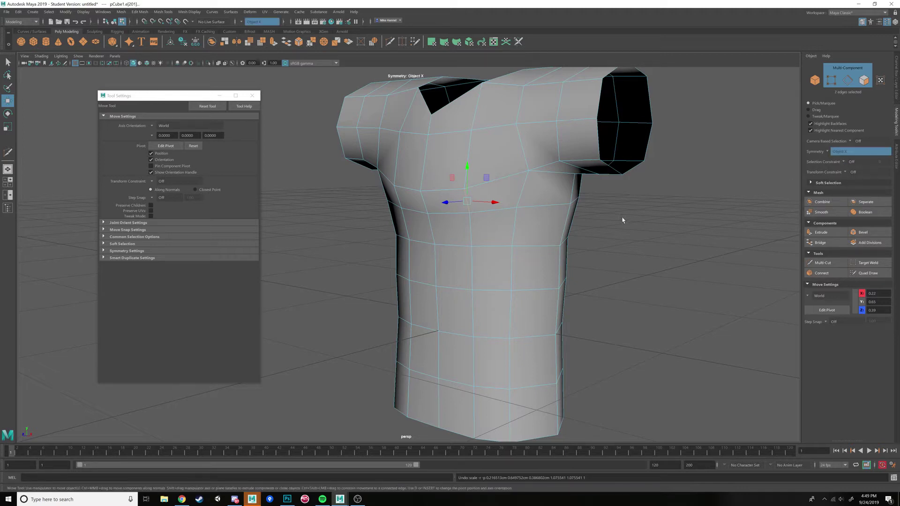
left_click_drag(623, 216, 637, 211, "alt")
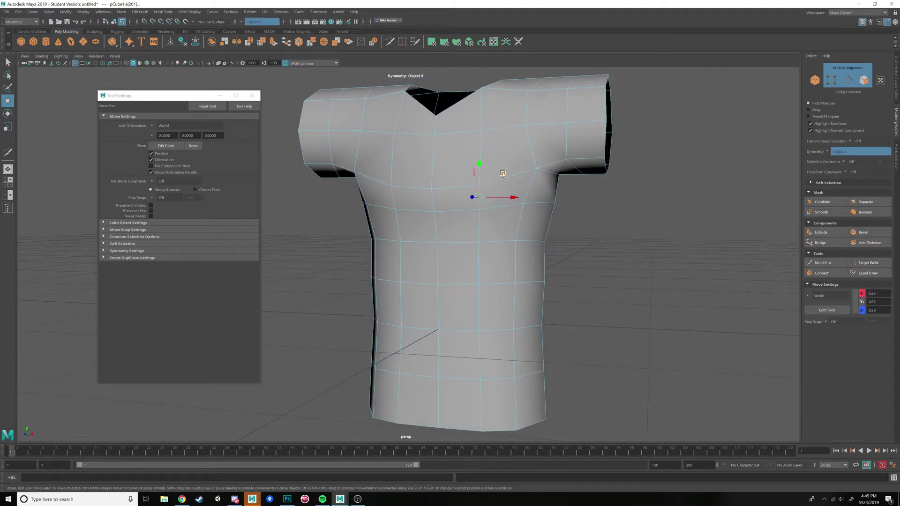
left_click_drag(502, 173, 498, 214)
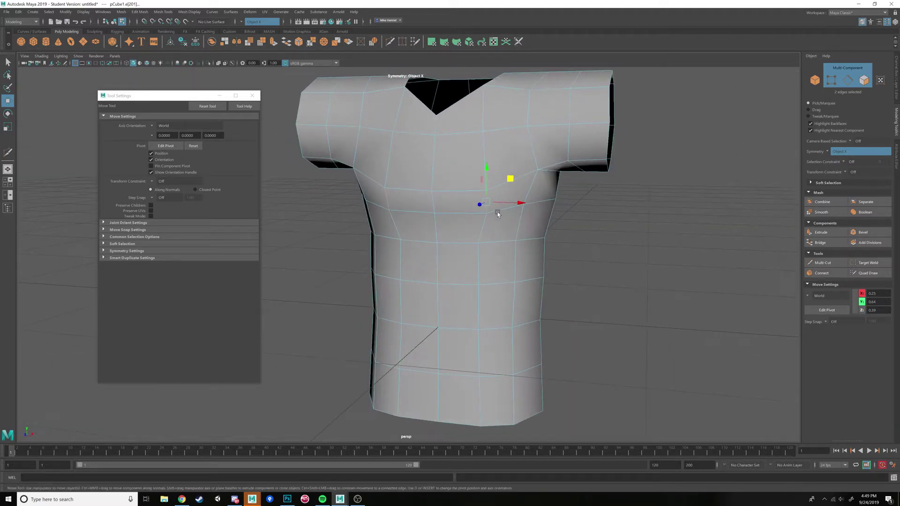
Step: Refine the front chest by moving its edges and vertices vertically and in depth, and return to object mode
right_click_drag(498, 214, 485, 189)
left_click(478, 189)
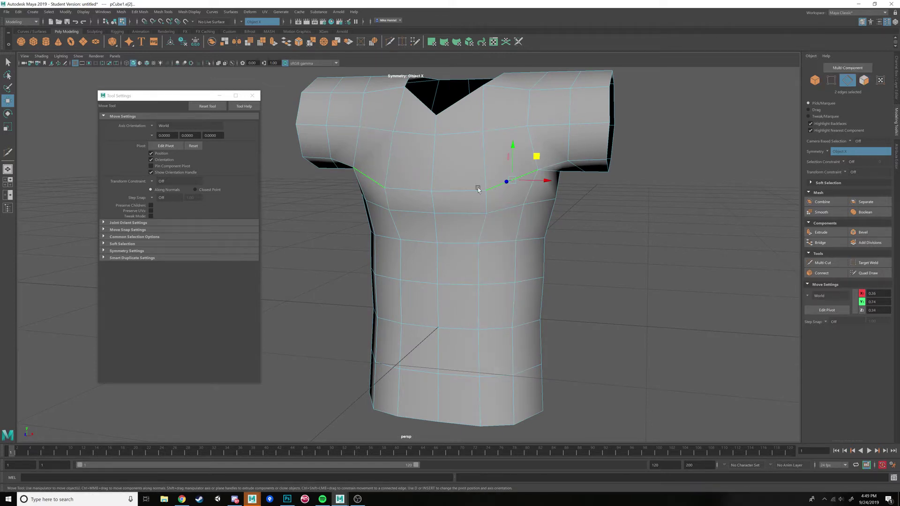
left_click(463, 191)
left_click(485, 145)
left_click_drag(485, 145, 416, 141, "alt")
left_click(438, 154)
key("F9")
left_click(430, 141)
left_click(419, 134)
left_click_drag(386, 115, 531, 136)
right_click_drag(518, 150, 539, 127)
left_click_drag(539, 127, 602, 242, "alt")
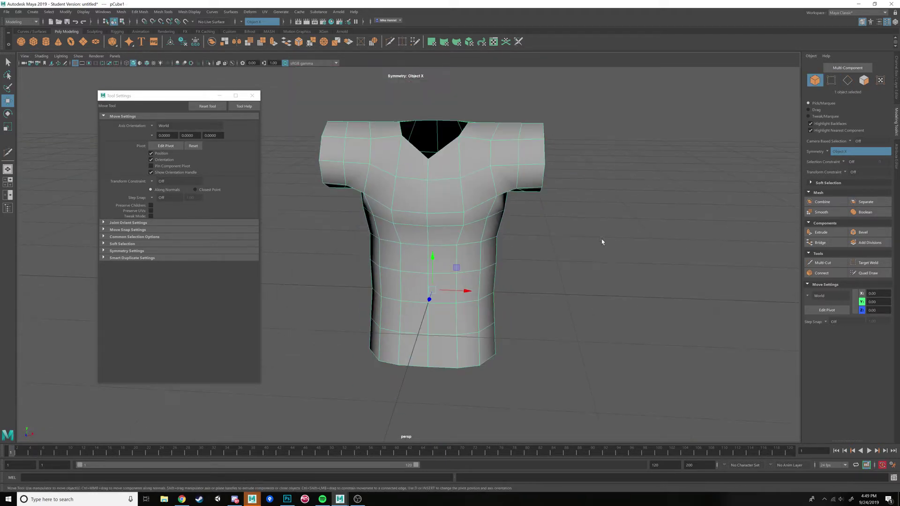
Step: Reposition the centre-front chest vertex in height and depth, and move the two mirrored vertex pairs beside it slightly outward and up
left_click(602, 242)
left_click_drag(557, 265, 480, 264, "alt")
left_click(480, 264)
scroll(430, 229, "up", 5)
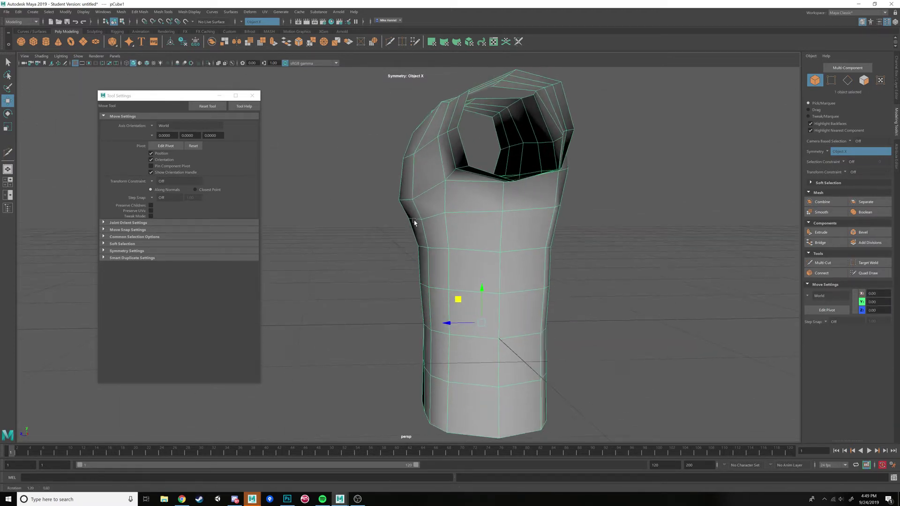
left_click_drag(415, 222, 404, 202, "alt")
right_click_drag(405, 202, 392, 201)
left_click(398, 200)
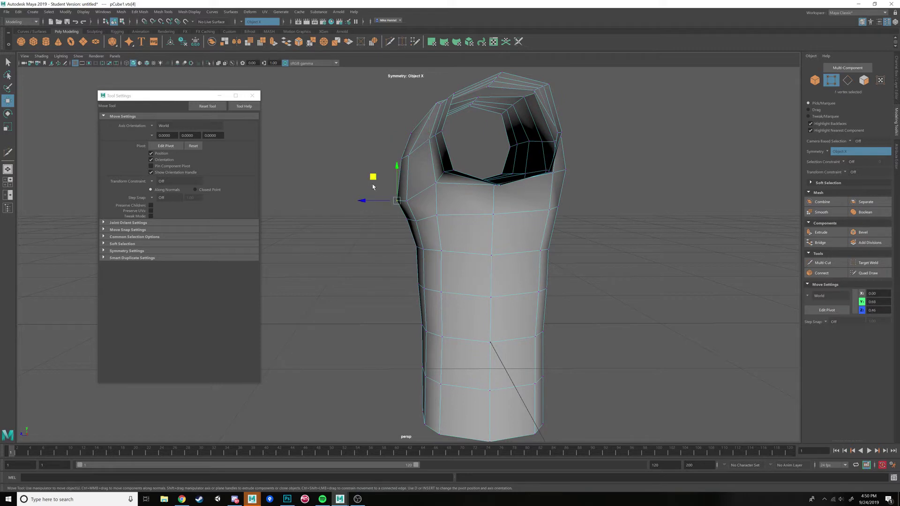
left_click_drag(373, 186, 455, 204)
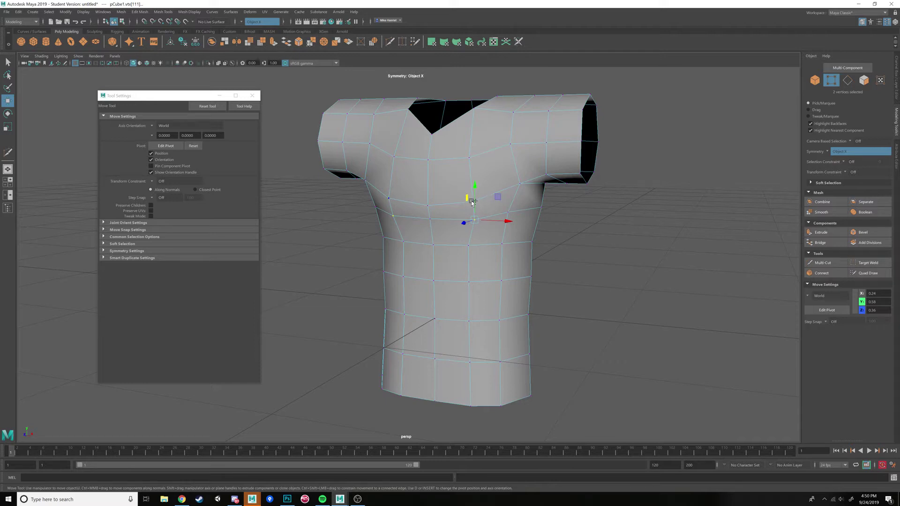
left_click(472, 203, "shift")
left_click_drag(498, 196, 503, 189)
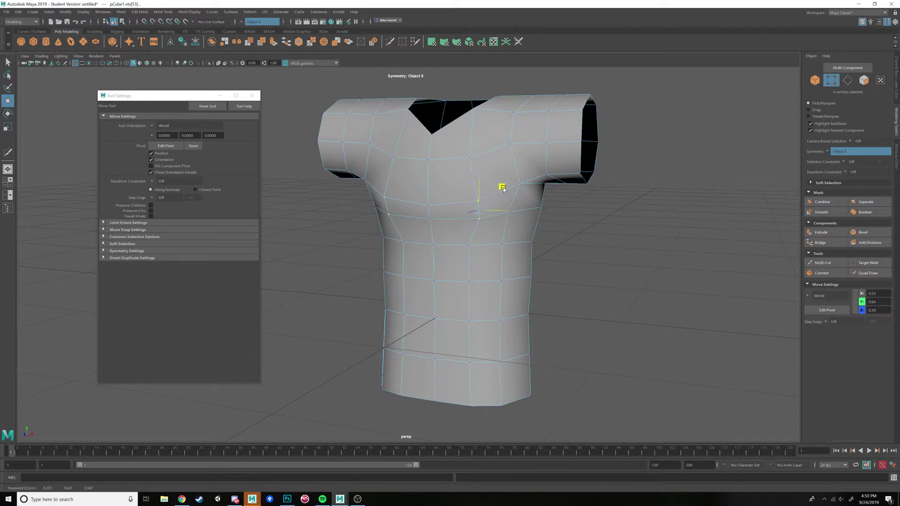
Step: Select the mirrored vertical columns of vertices along the torso's front sides and shift them horizontally
left_click(467, 245)
left_click_drag(468, 247, 485, 332, "alt")
scroll(469, 273, "up", 3)
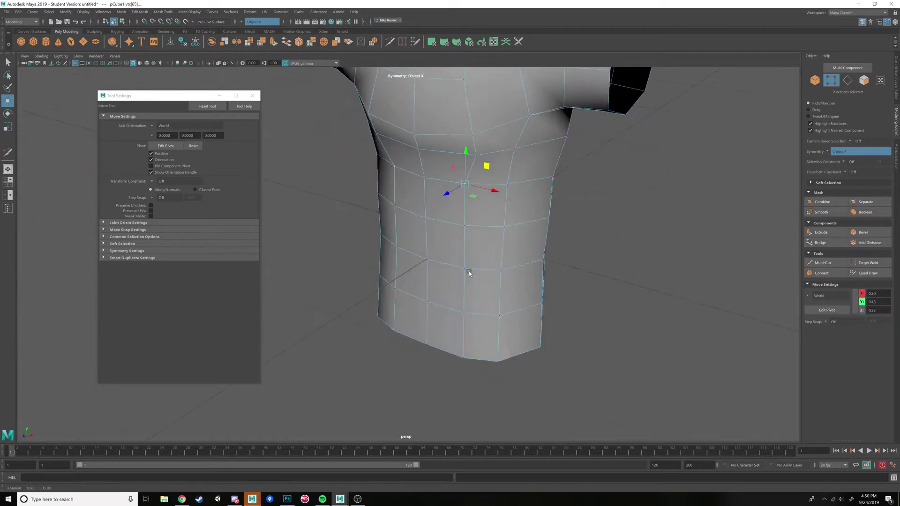
left_click_drag(468, 271, 485, 243, "alt")
mouse_move(522, 173)
left_mouse_down("alt")
mouse_move(516, 147)
mouse_move(518, 177)
left_mouse_up("alt")
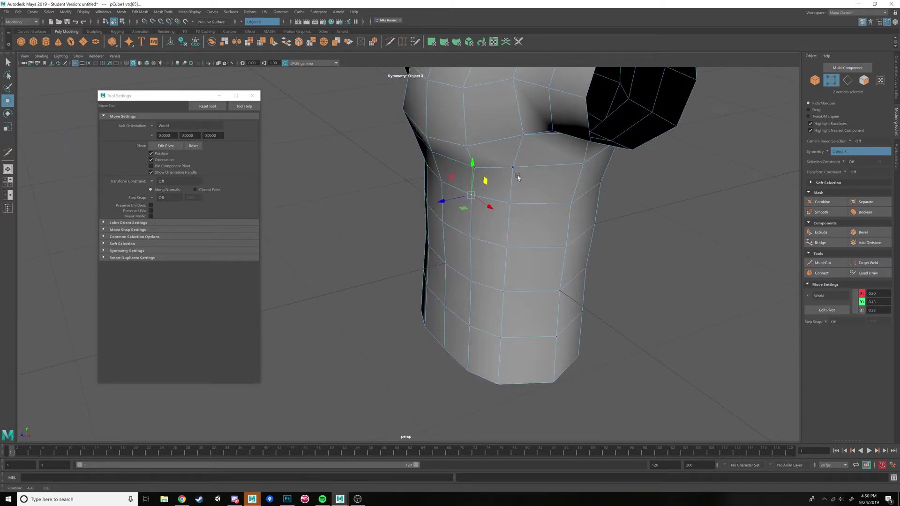
left_click(524, 139)
double_click(497, 383, "shift")
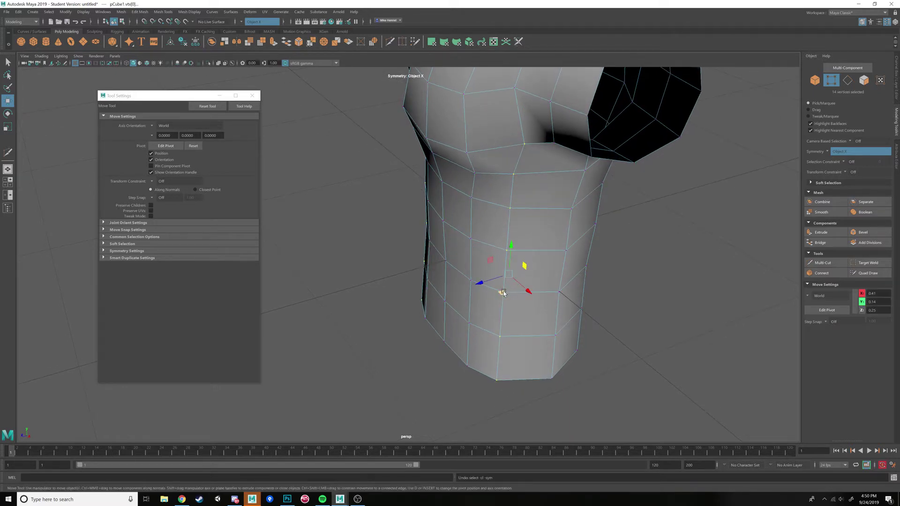
left_click_drag(504, 289, 586, 222)
Step: Move the mirrored side vertices just below the armpits slightly down and inward
left_click(464, 215)
scroll(586, 221, "up", 3)
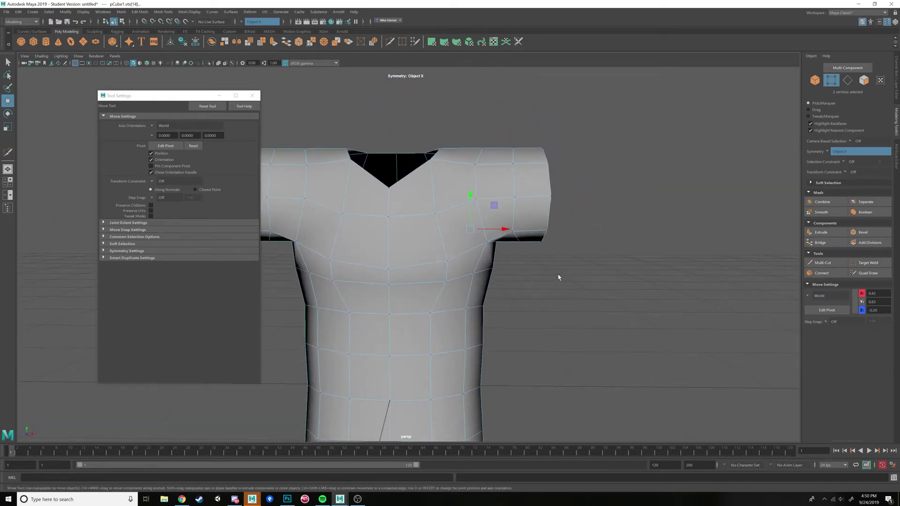
left_click_drag(558, 277, 575, 295, "alt")
left_click(547, 281)
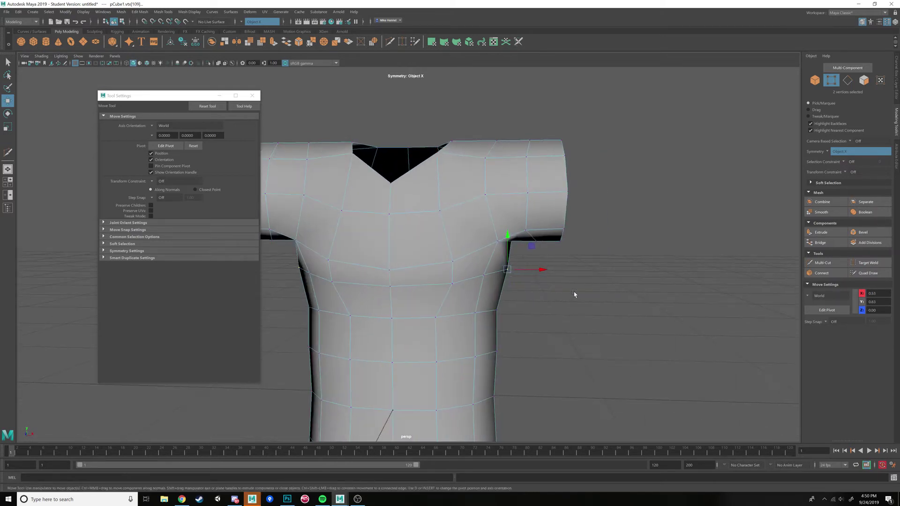
middle_click_drag(532, 245, 529, 256)
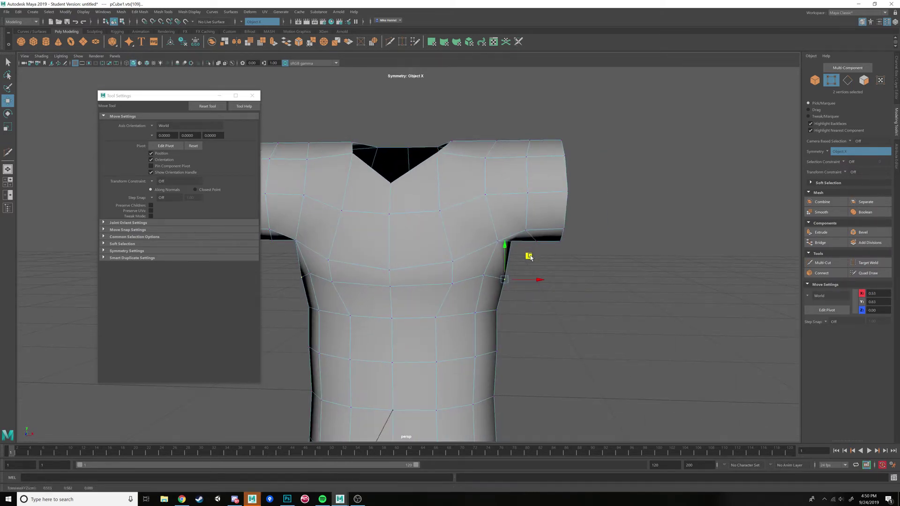
Step: Adjust the mirrored back vertices at and just below the armpits in width and height
left_click_drag(529, 256, 482, 254, "alt")
left_click_drag(561, 259, 479, 271, "alt")
left_click(360, 229)
left_click_drag(360, 229, 399, 209, "alt")
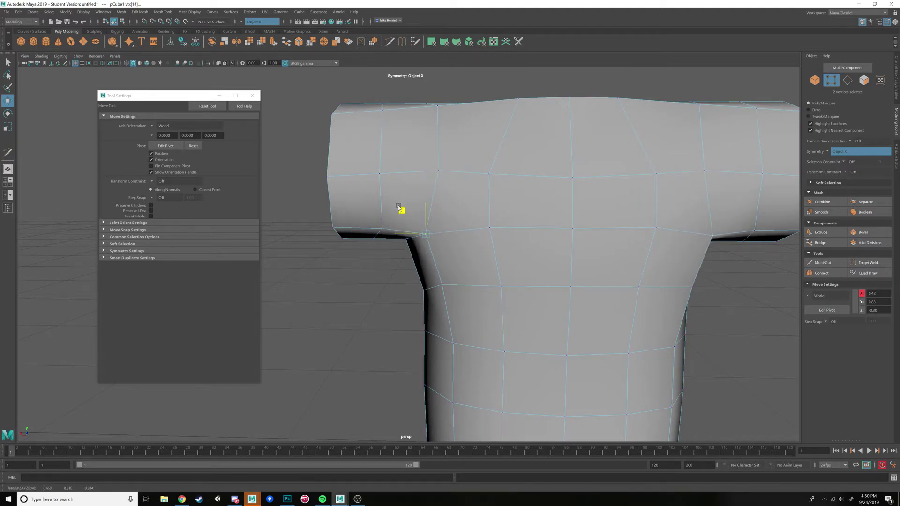
left_click(443, 286)
left_click_drag(418, 259, 485, 184)
Step: Select the face loops around the shoulders and sleeve ends to examine the sleeve topology
right_click_drag(484, 183, 514, 174)
scroll(497, 209, "down", 4)
left_click_drag(495, 211, 446, 197, "alt")
right_click_drag(446, 196, 451, 193)
left_click(451, 193)
double_click(463, 171, "shift")
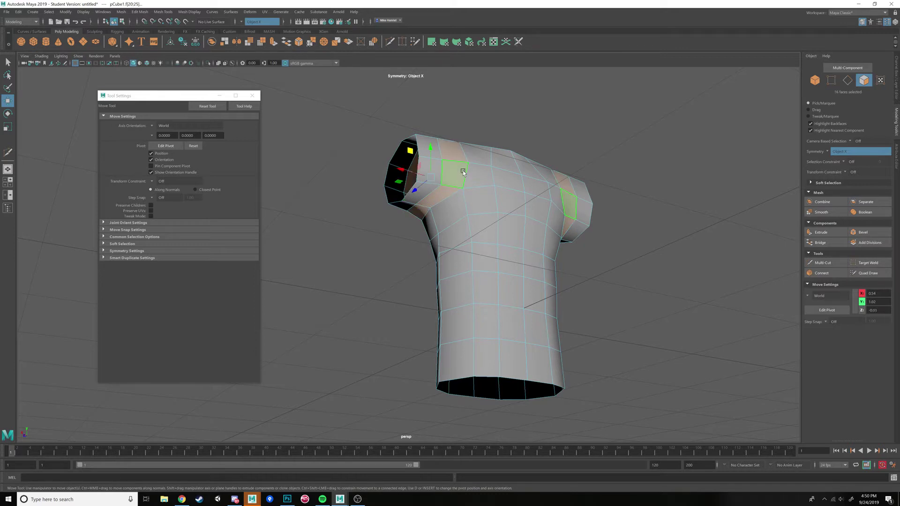
left_click_drag(459, 206, 542, 225, "alt")
scroll(543, 225, "up", 5)
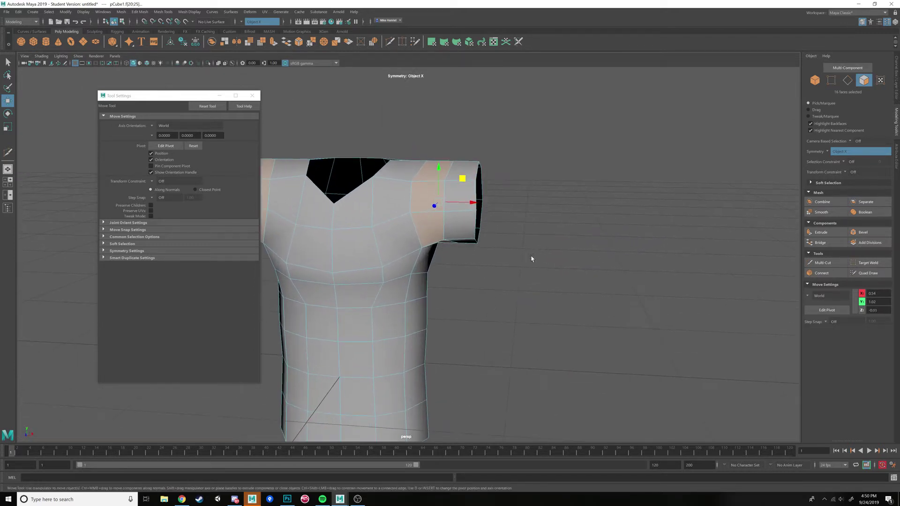
left_click(474, 214)
double_click(479, 181, "shift")
left_click_drag(486, 165, 460, 181, "alt")
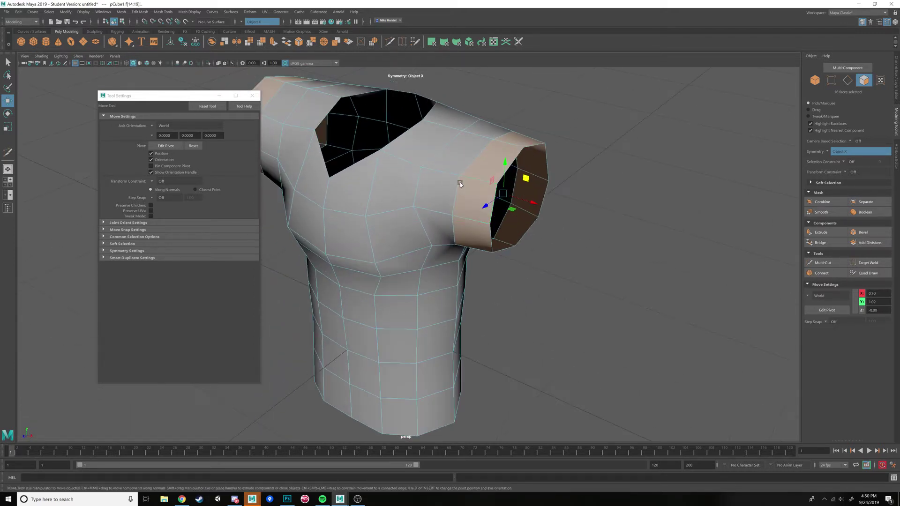
Step: Select edge and face loops around the sleeves and upper torso to examine how the edges flow through the armpits
right_click_drag(462, 179, 464, 165)
double_click(465, 172)
left_click_drag(450, 203, 478, 184, "alt")
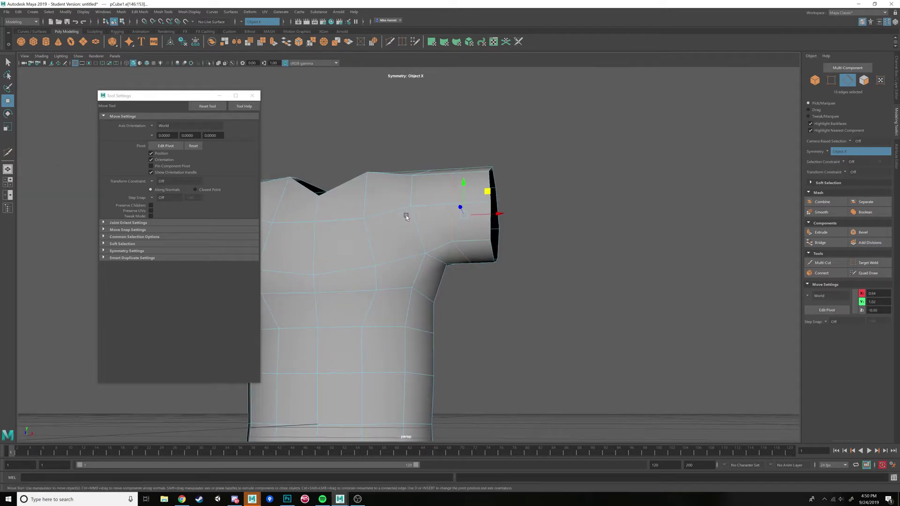
middle_click_drag(405, 216, 494, 194, "alt")
double_click(459, 302)
left_click_drag(516, 308, 482, 321, "alt")
right_click_drag(482, 322, 500, 313, "alt")
left_click_drag(499, 313, 449, 236, "alt")
right_click_drag(447, 228, 445, 249)
left_click(423, 219)
double_click(412, 169, "shift")
left_click_drag(410, 168, 477, 217, "alt")
right_click_drag(476, 217, 478, 192)
mouse_move(471, 255)
left_mouse_down("alt")
mouse_move(473, 267)
mouse_move(522, 227)
mouse_move(509, 219)
mouse_move(482, 263)
mouse_move(485, 248)
left_mouse_up("alt")
left_click_drag(516, 108, 485, 214, "alt")
Step: Adjust the mirrored vertices on the underside and lower front of the sleeves along the X axis
right_click_drag(486, 245, 464, 246)
left_click_drag(518, 255, 520, 255)
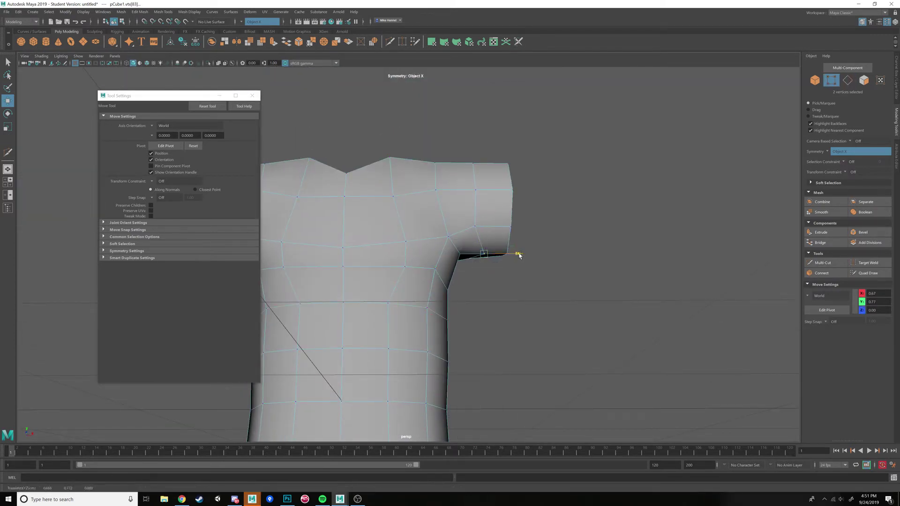
left_click_drag(477, 202, 476, 210, "alt")
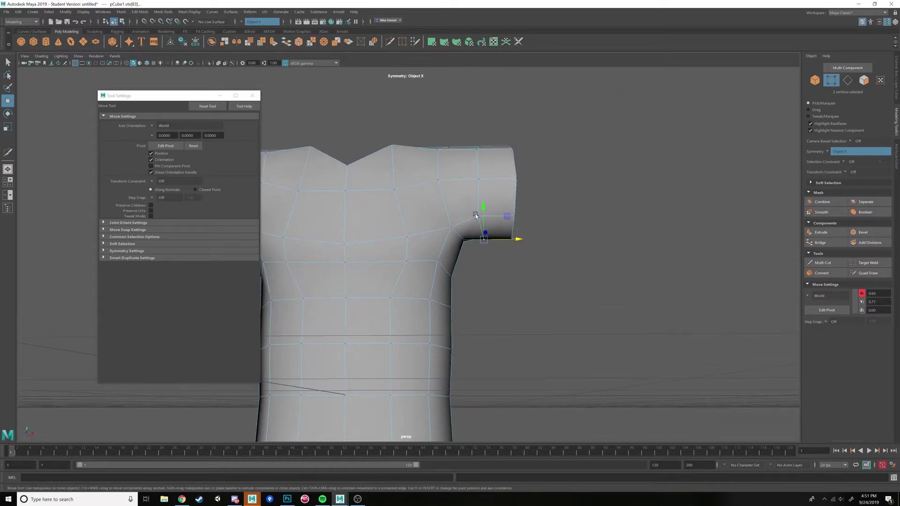
left_click(476, 212)
left_click_drag(481, 153, 483, 158, "alt")
left_click_drag(507, 205, 511, 205)
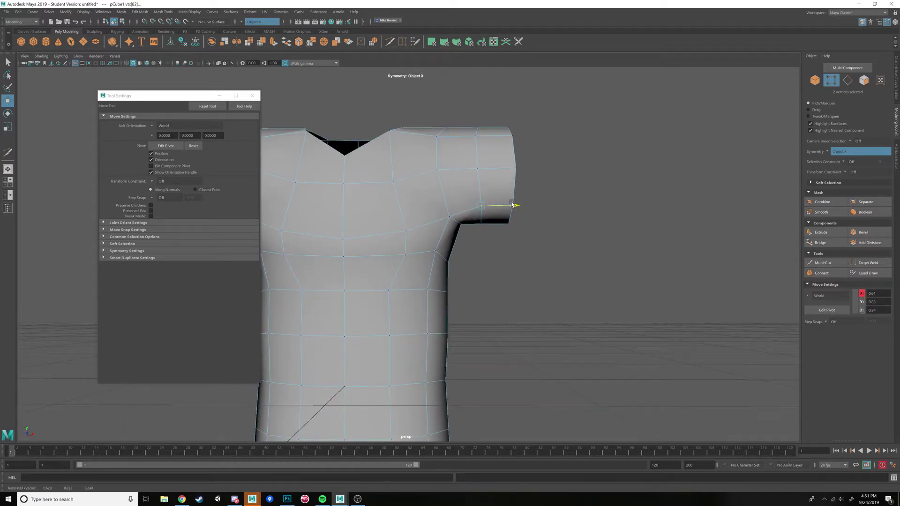
Step: Cut a new mirrored edge line around each armhole with Multi-Cut, running over the shoulder and down the back to the underarm
left_click(823, 262)
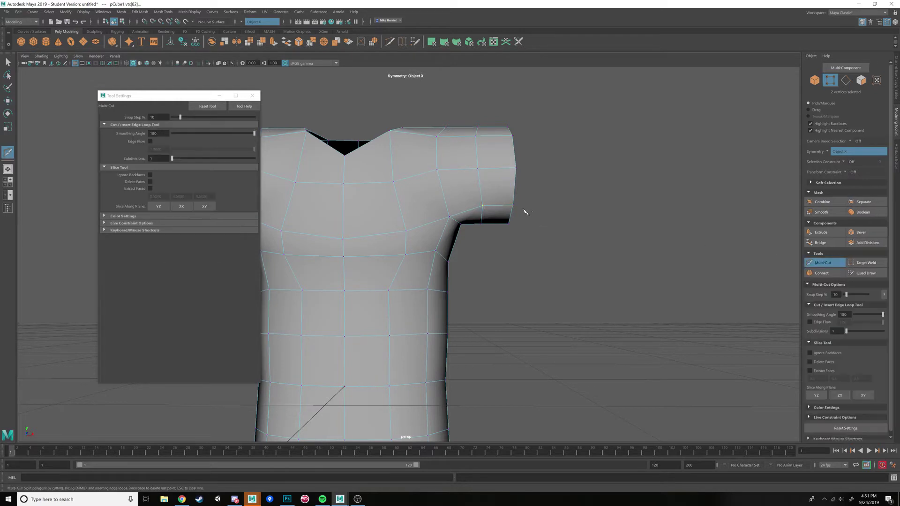
left_click_drag(522, 211, 491, 240, "alt")
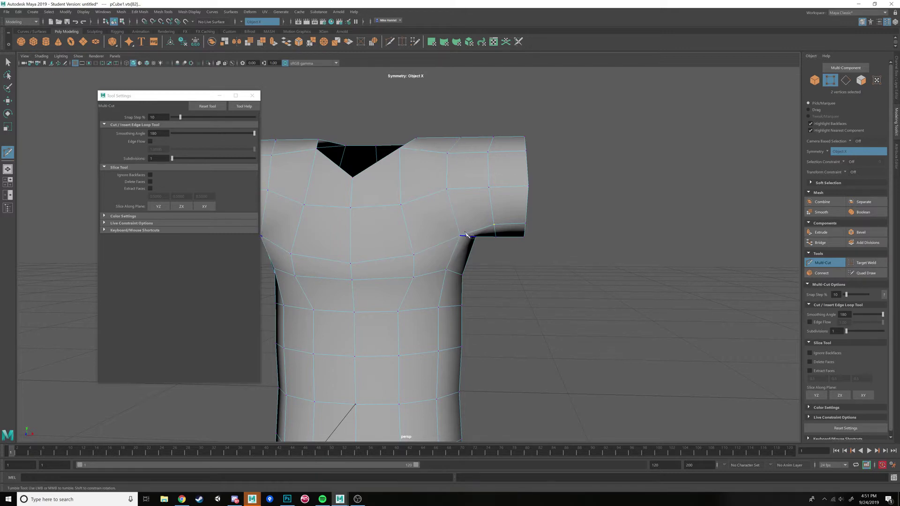
scroll(474, 245, "down", 3)
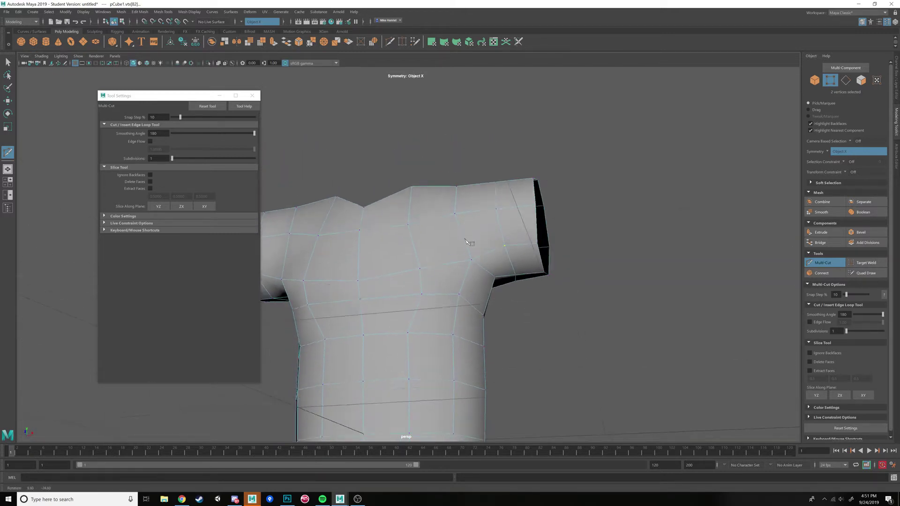
left_click_drag(468, 243, 471, 244, "alt")
scroll(471, 244, "up", 5)
scroll(522, 241, "up", 2)
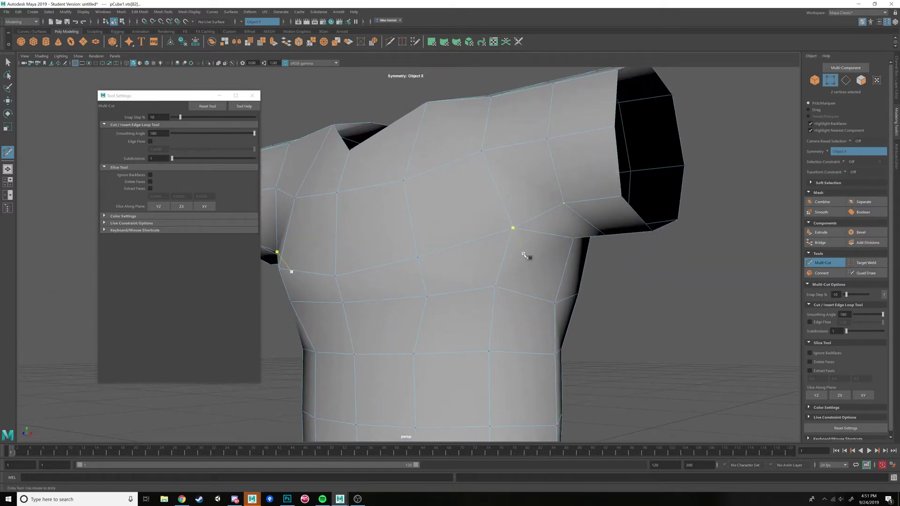
left_click(565, 267)
left_click(505, 254)
left_click(485, 238)
left_click(457, 161)
left_click_drag(457, 161, 471, 217, "alt")
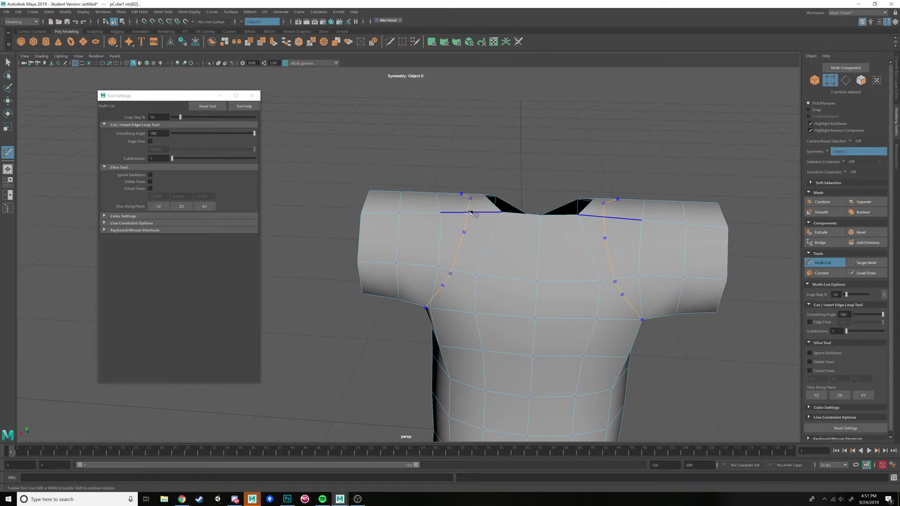
left_click_drag(474, 213, 503, 247, "alt")
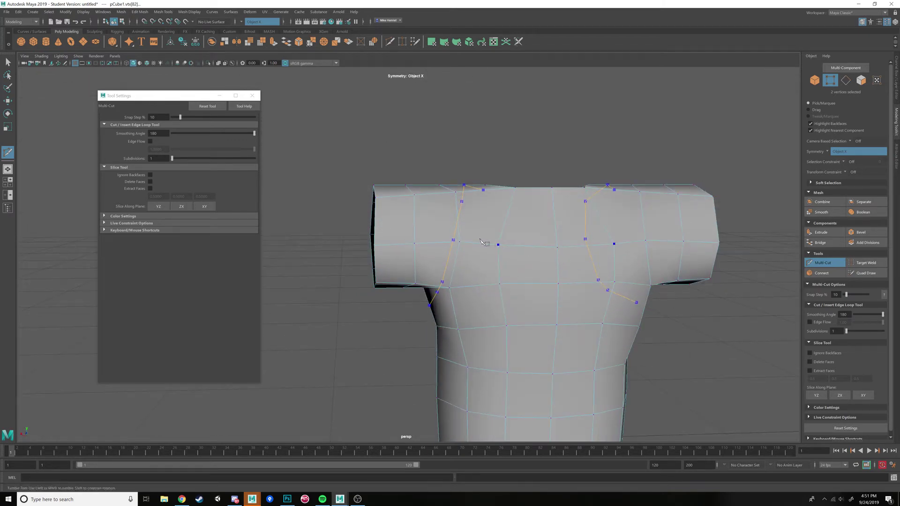
left_click(484, 243)
left_click_drag(481, 292, 452, 311, "alt")
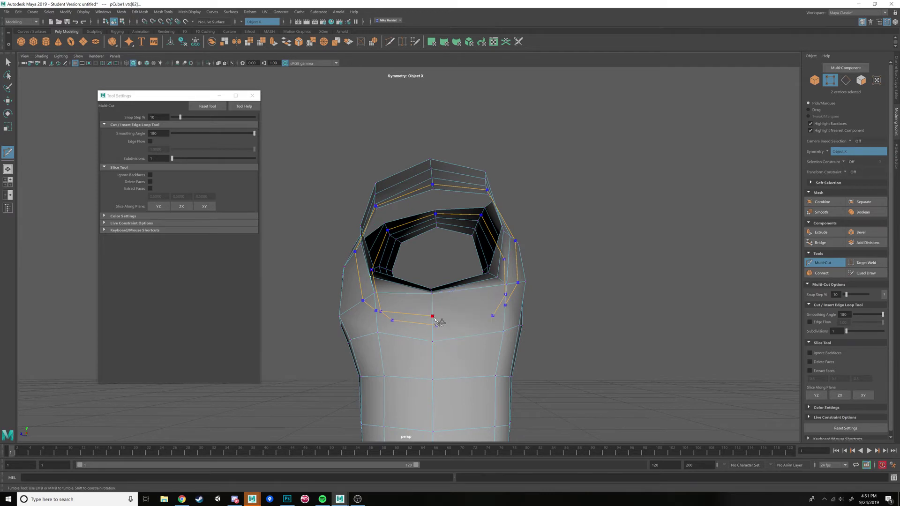
key("Return")
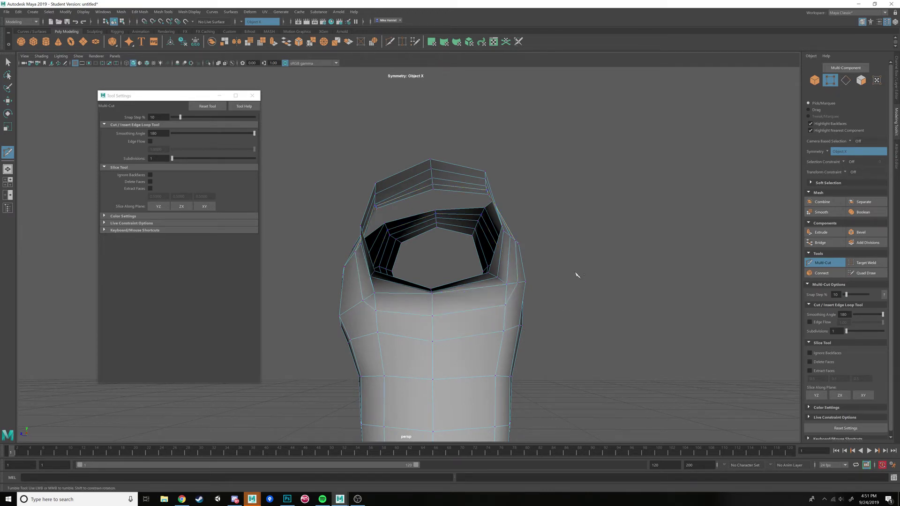
Step: Select the new face loop around the armholes and individual faces near the back armpits to examine the resulting topology
left_click_drag(578, 276, 478, 253, "alt")
key("w")
right_click_drag(464, 247, 464, 267)
left_click(473, 202)
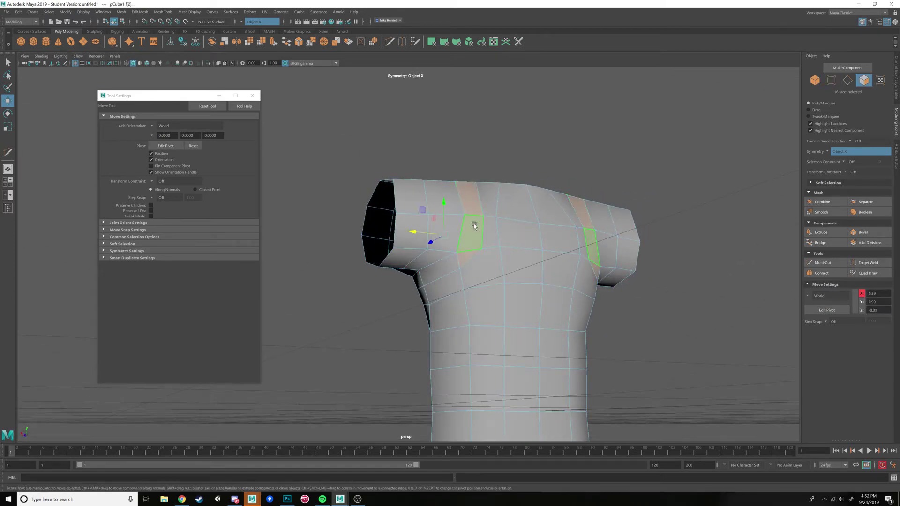
left_click_drag(474, 224, 443, 240, "alt")
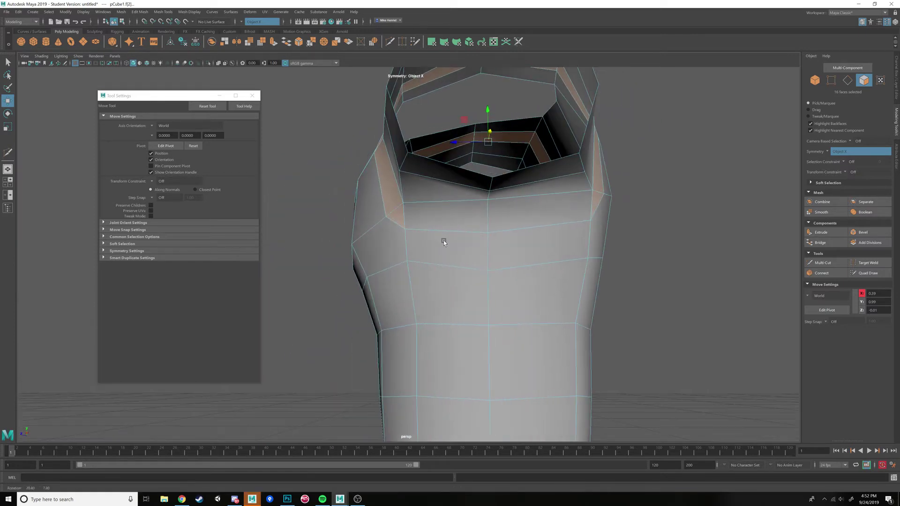
left_click(374, 248)
left_click_drag(374, 249, 375, 249, "alt")
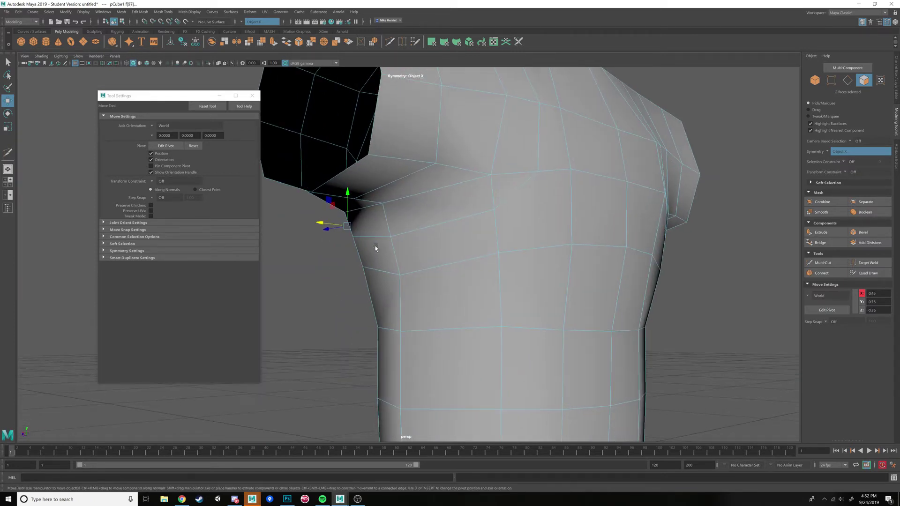
left_click(511, 183)
left_click_drag(511, 183, 507, 225, "alt")
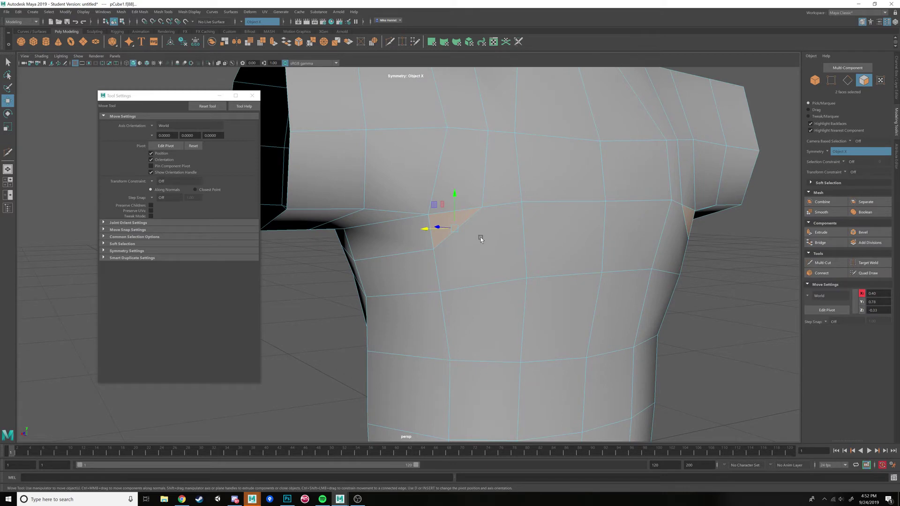
left_click(494, 244)
scroll(502, 265, "up", 2)
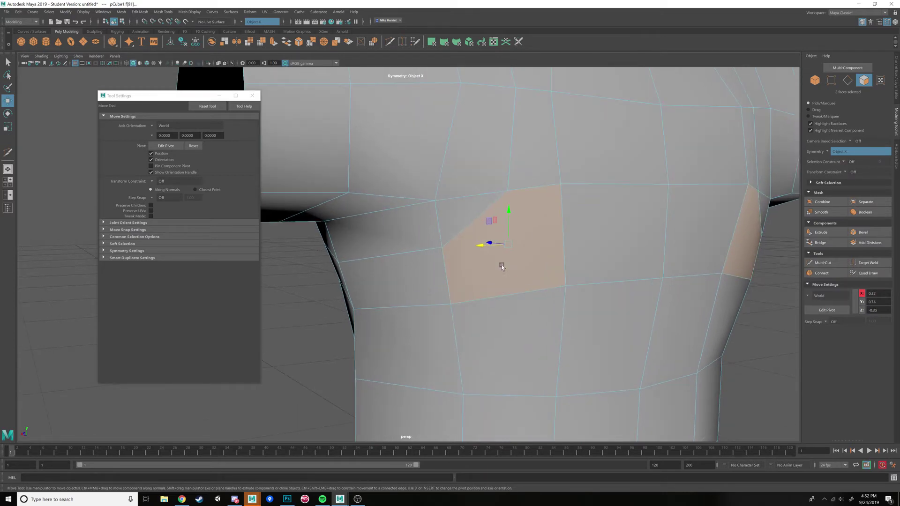
scroll(501, 265, "down", 2)
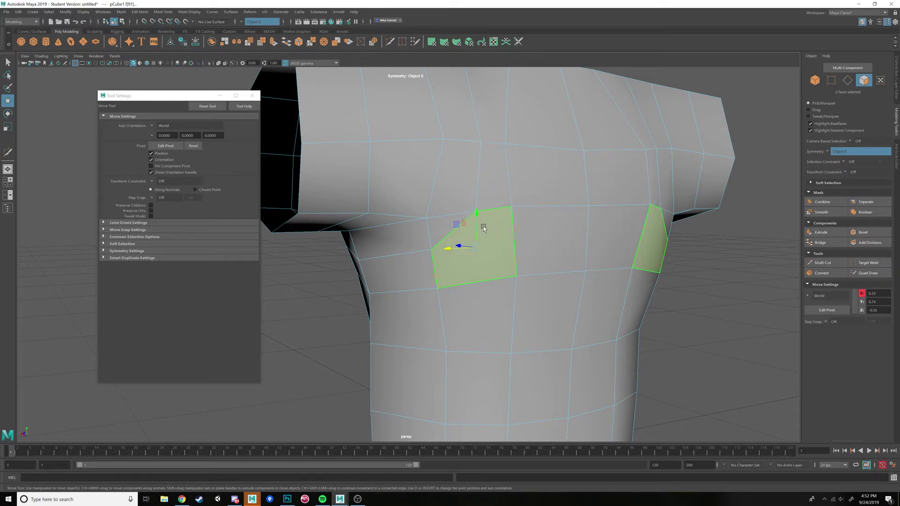
Step: Select individual edges around the back armpits and view the shirt's back from several angles to examine the edge flow
right_click_drag(485, 268, 486, 247)
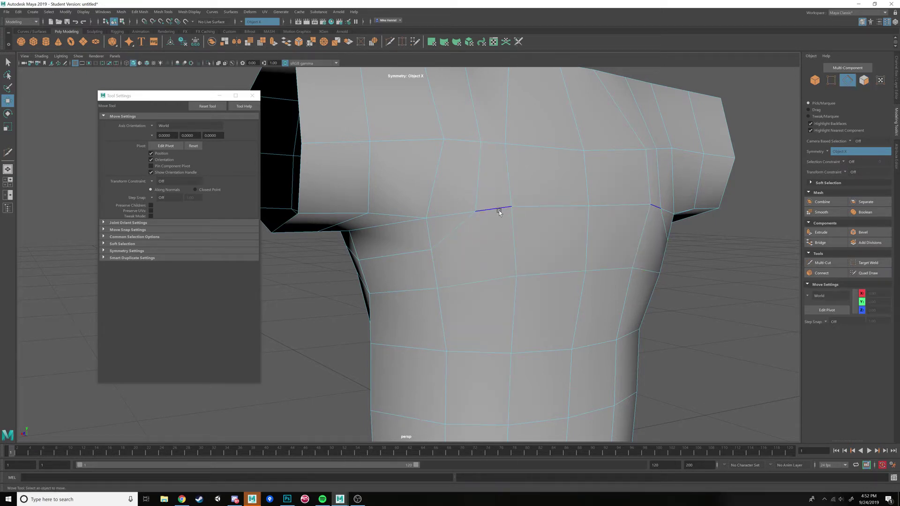
left_click(499, 210)
left_click(517, 240)
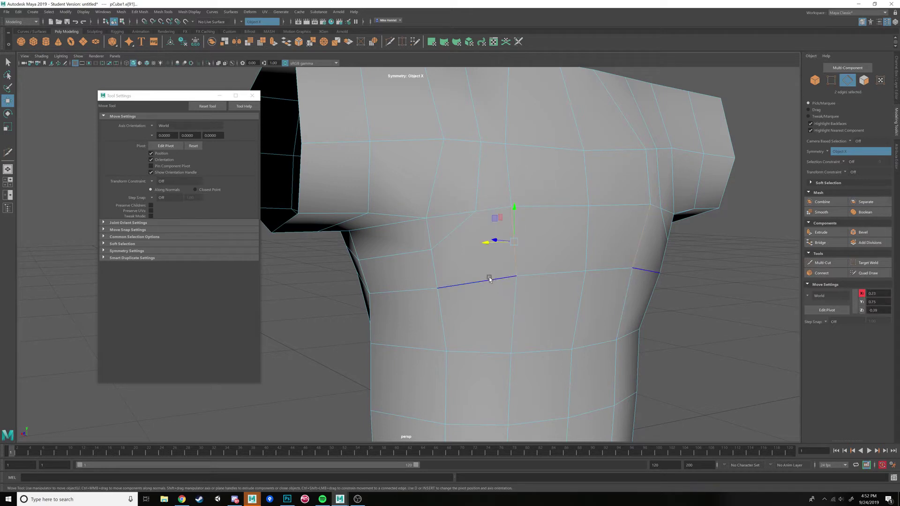
left_click(433, 270)
left_click(454, 231)
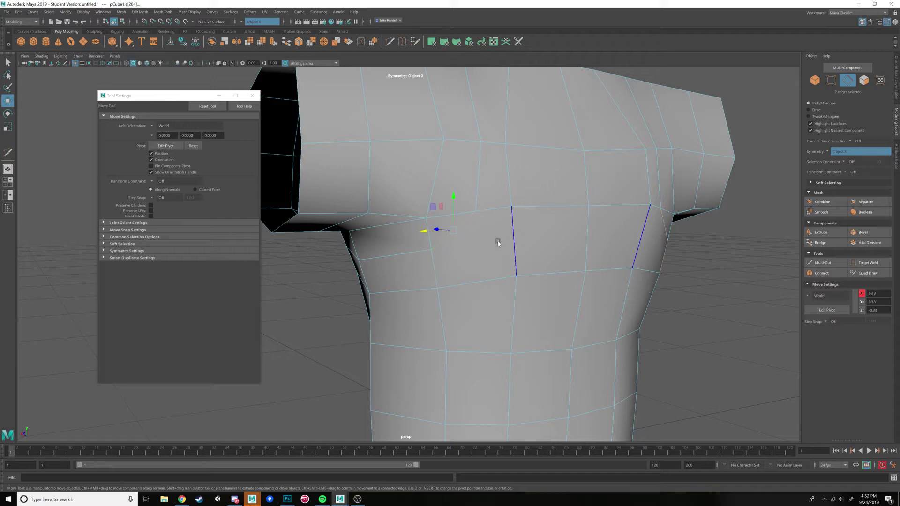
mouse_move(511, 241)
left_mouse_down("alt")
mouse_move(497, 228)
mouse_move(510, 240)
left_mouse_up("alt")
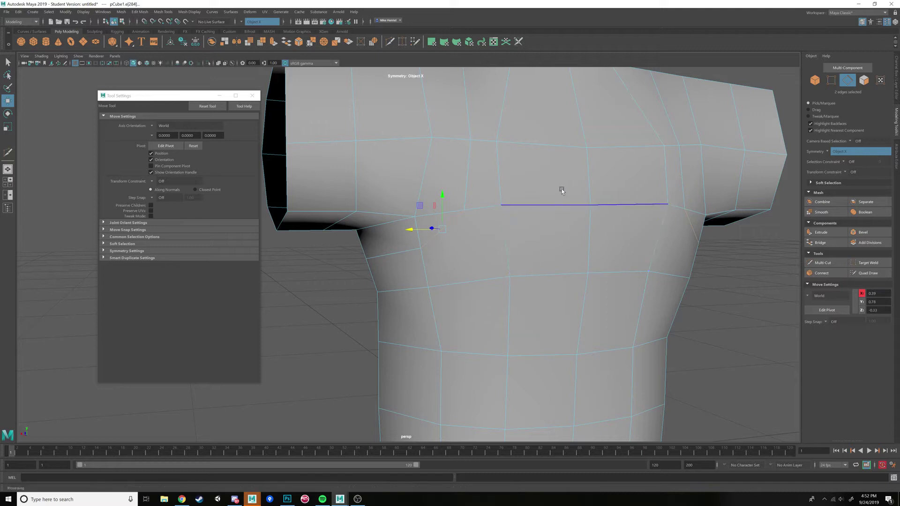
right_click_drag(565, 192, 599, 184)
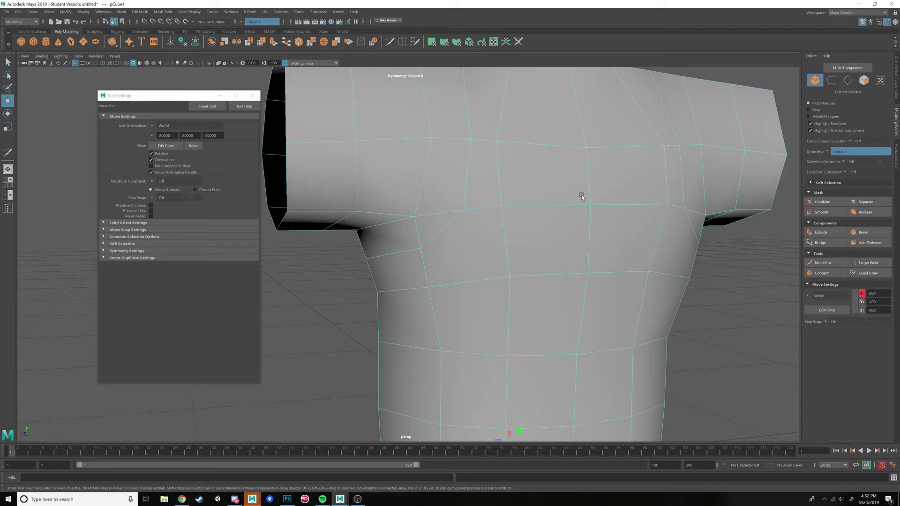
scroll(469, 216, "down", 5)
scroll(482, 214, "up", 3)
scroll(482, 214, "up", 3)
left_click_drag(519, 219, 489, 226, "alt")
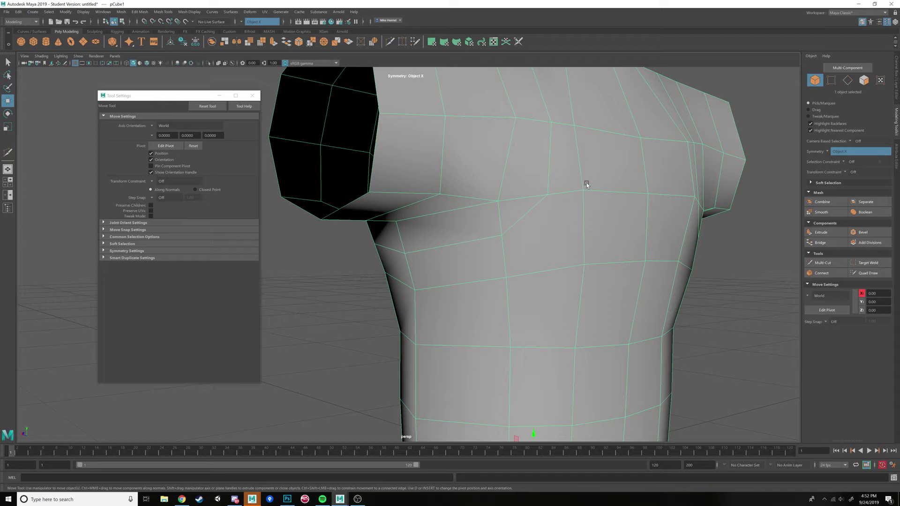
left_click_drag(586, 183, 561, 200, "alt")
scroll(552, 232, "down", 5)
left_click_drag(443, 234, 471, 209, "alt")
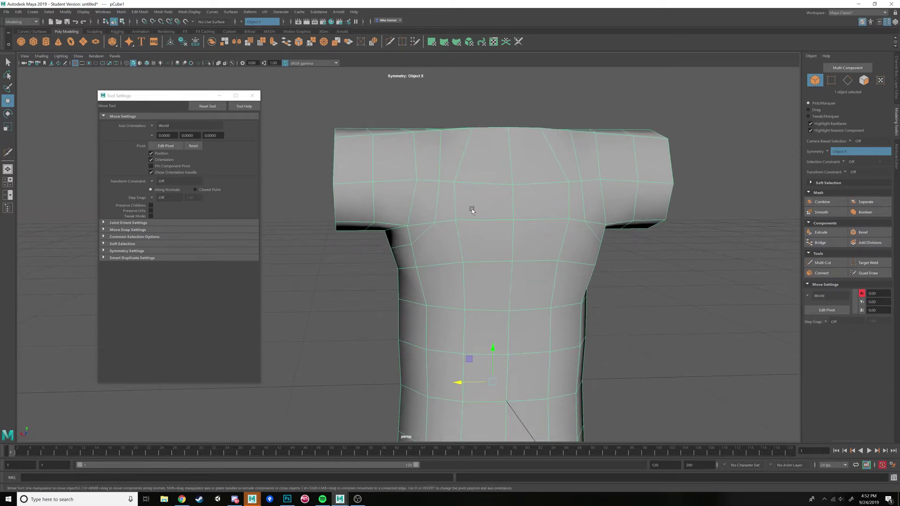
scroll(469, 211, "up", 2)
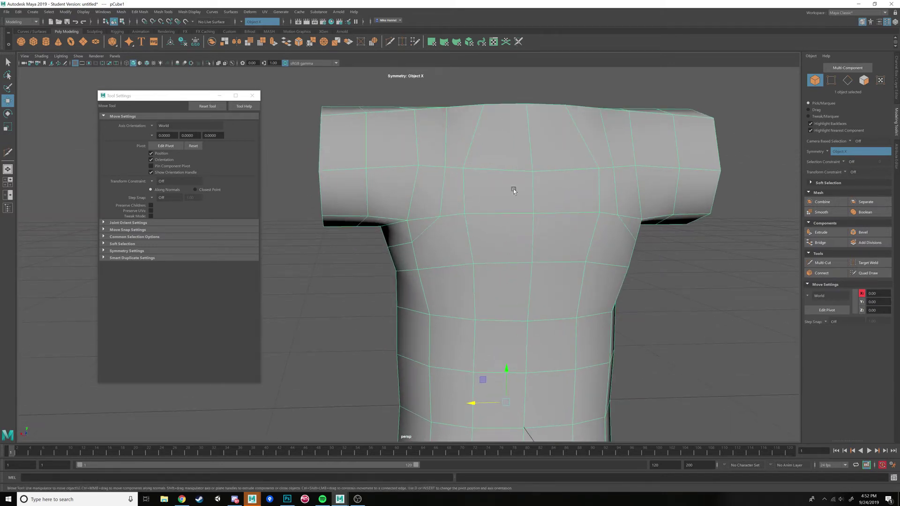
Step: Move the mirrored vertical edges on the upper back, just inside the armholes, slightly inward along the X axis
right_click_drag(513, 188, 492, 167)
left_click(466, 184)
left_click(473, 213)
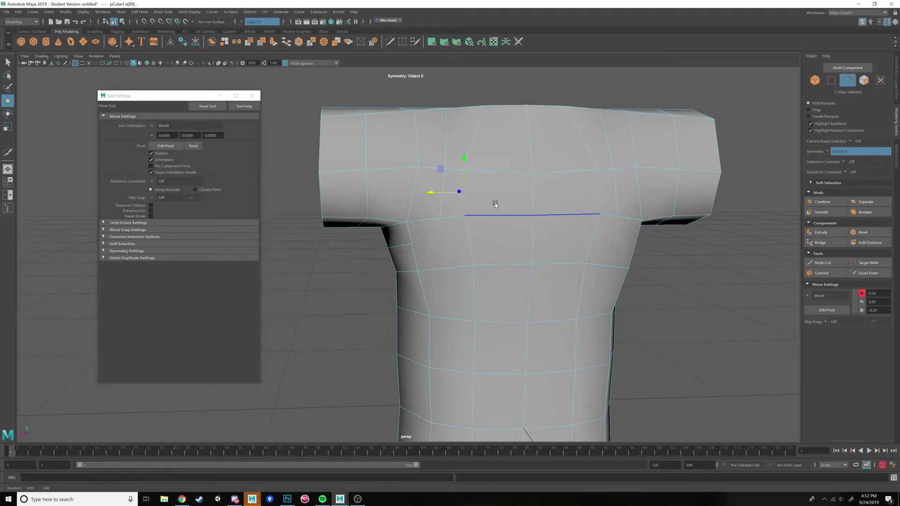
left_click_drag(474, 214, 466, 246, "alt")
left_click_drag(425, 270, 438, 273)
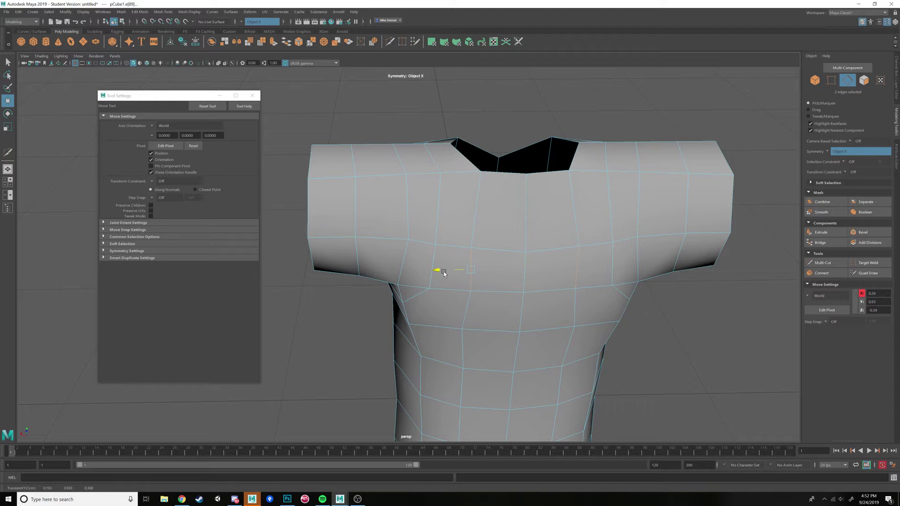
key("r")
left_click_drag(443, 269, 488, 227)
key("e")
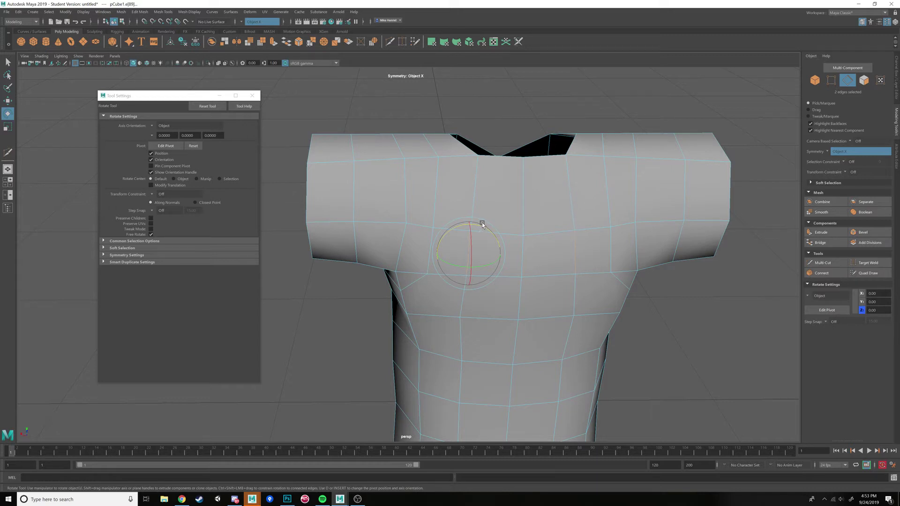
Step: Try a mirrored Multi-Cut from the diagonal back armpit edge to the nearby mid-back vertex and shift the new point inward
left_click_drag(481, 222, 499, 237, "alt")
right_click(516, 218)
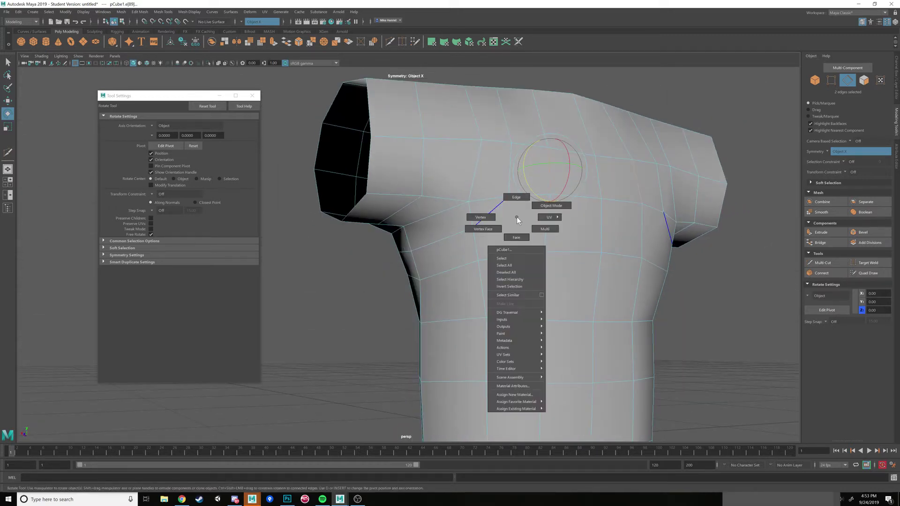
left_click(550, 208)
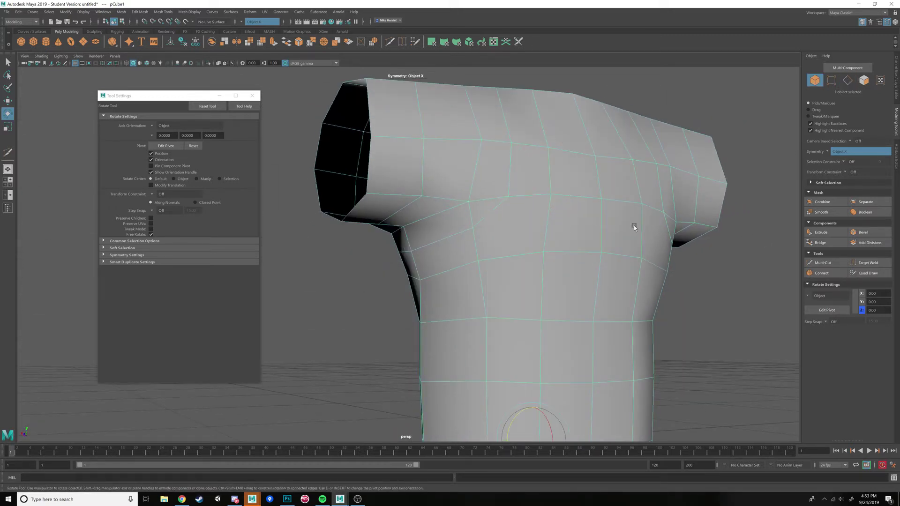
left_click(812, 263)
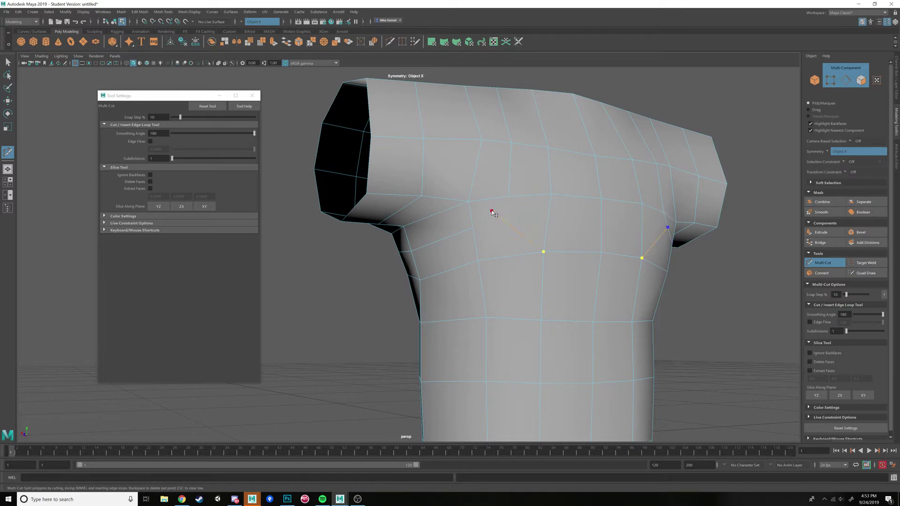
key("Return")
key("w")
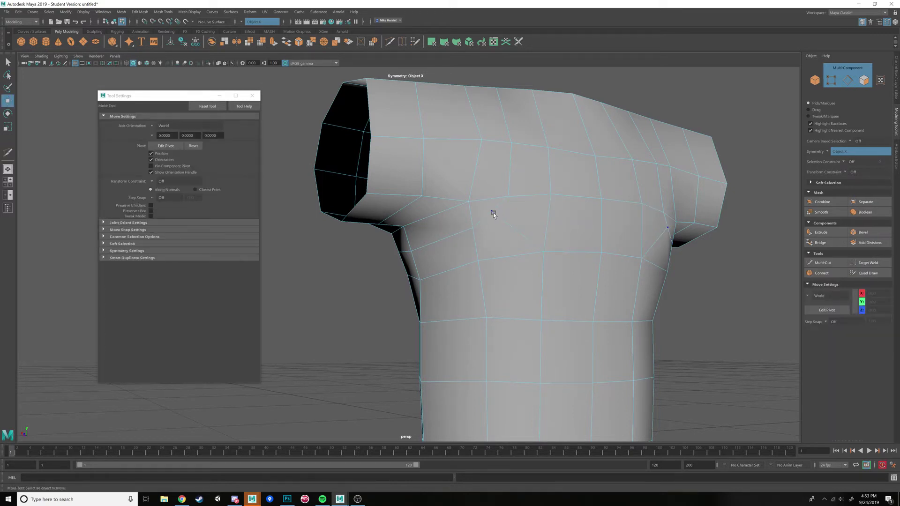
right_click_drag(493, 212, 490, 209)
left_click(490, 209)
left_click_drag(490, 209, 500, 220)
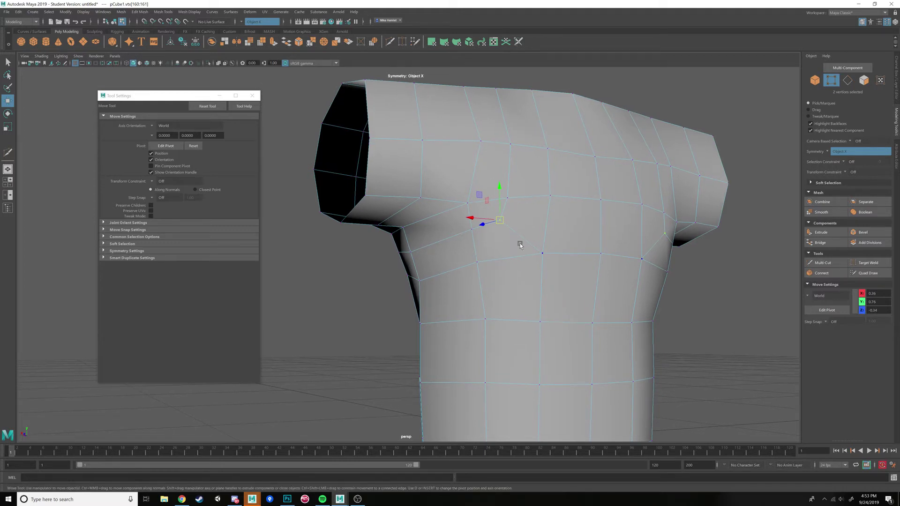
Step: Select the edges, edge loops and faces around the new back armpit cut to examine the resulting topology
right_click_drag(494, 246, 492, 235)
left_click(480, 248)
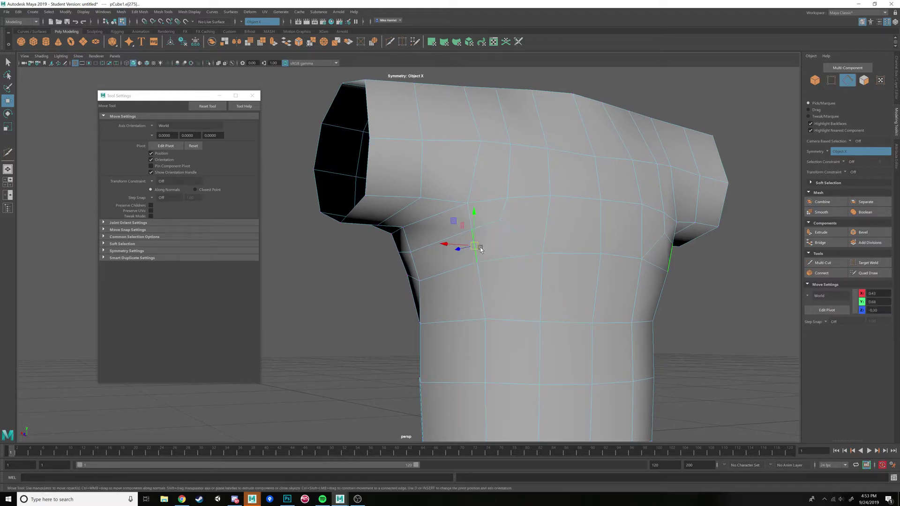
left_click(519, 234)
left_click_drag(477, 266, 527, 267, "alt")
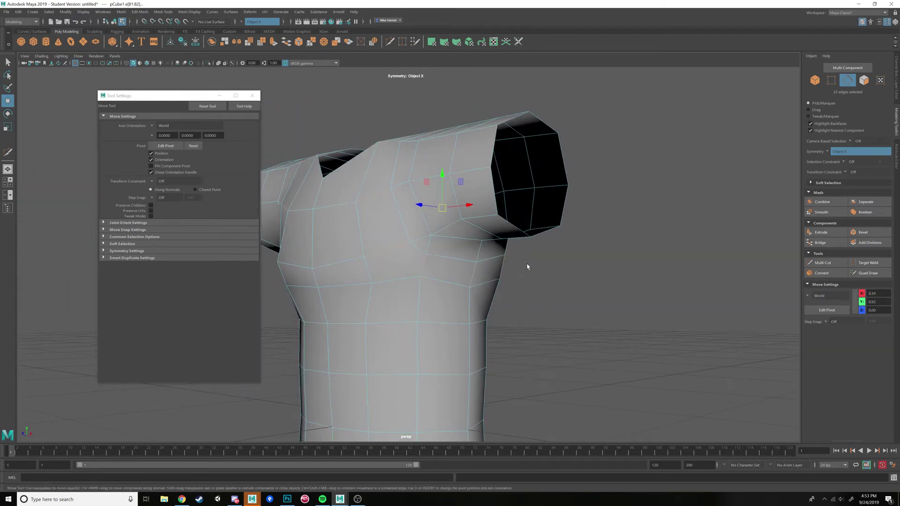
left_click_drag(432, 256, 464, 253, "alt")
right_click_drag(480, 250, 480, 263)
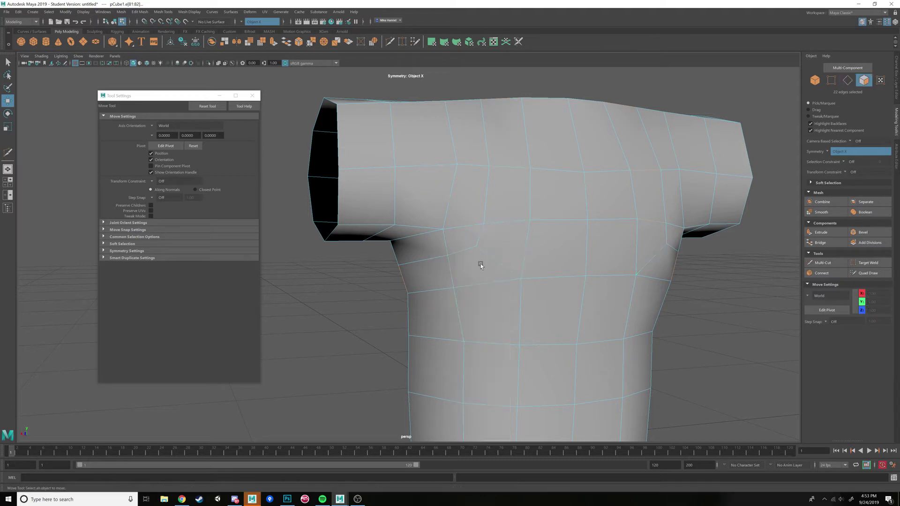
left_click(482, 253)
scroll(528, 245, "up", 3)
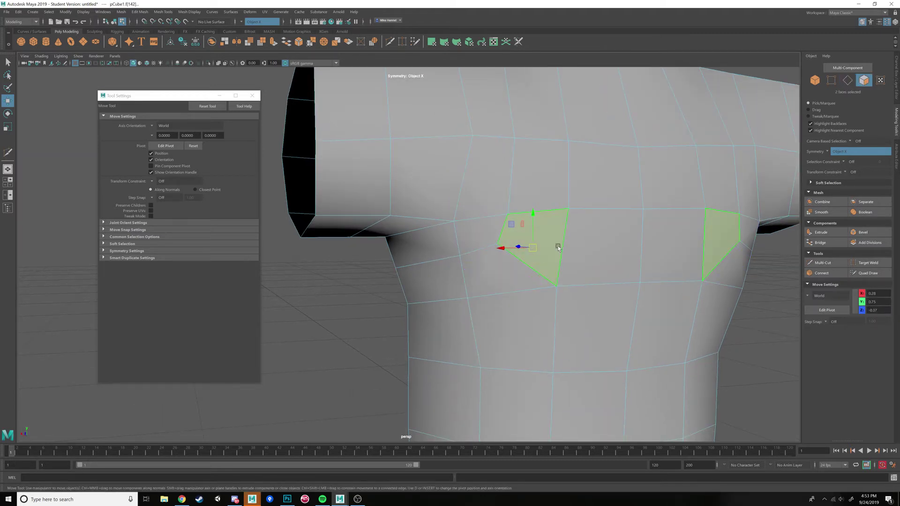
left_click(481, 235)
left_click(502, 265)
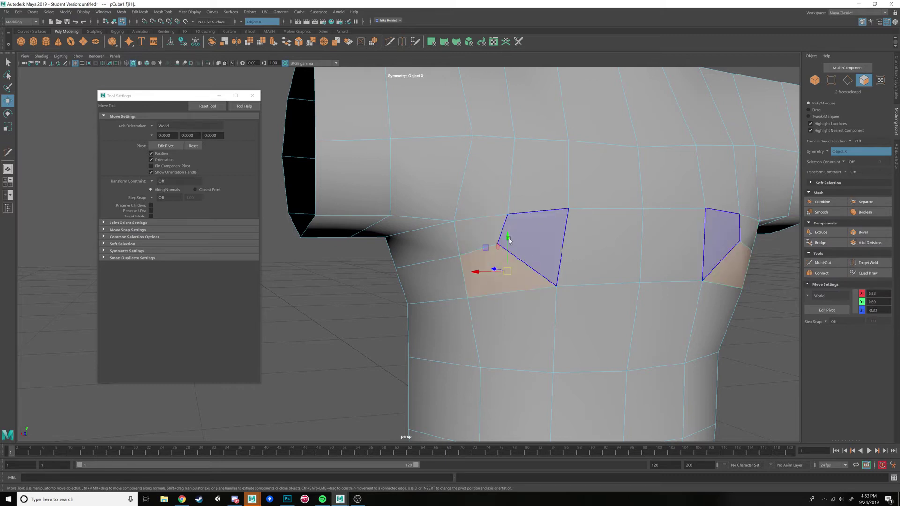
Step: Undo the component selections, the vertex move and the mirrored cut near the back armpits
key("ctrl+z")
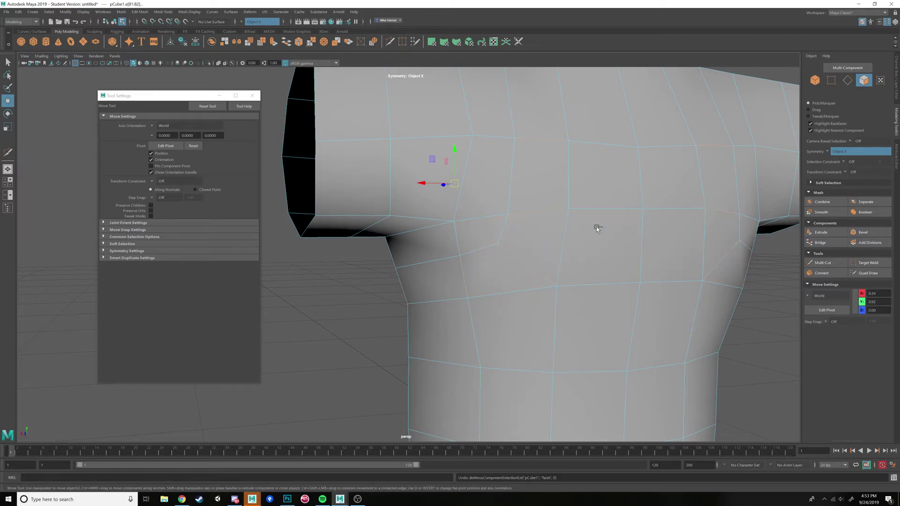
key("ctrl+z")
key("ctrl+z")
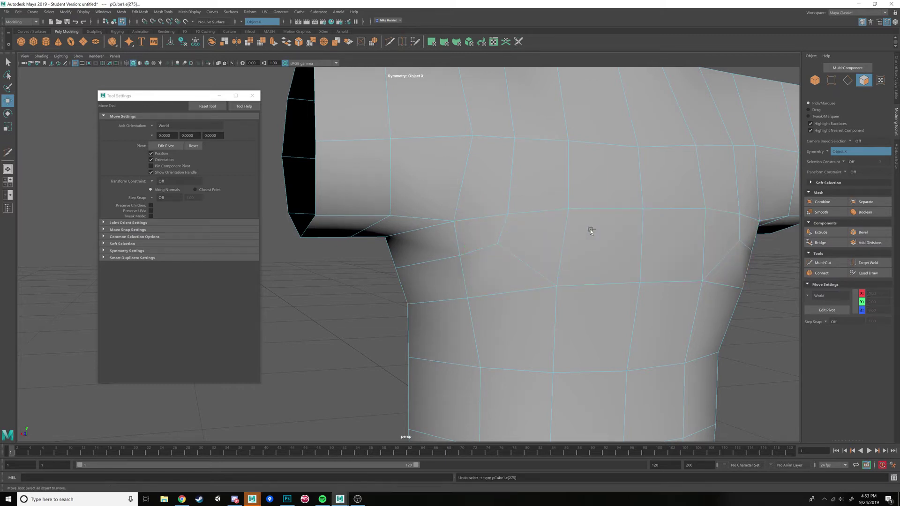
key("ctrl+z")
key("ctrl+z")
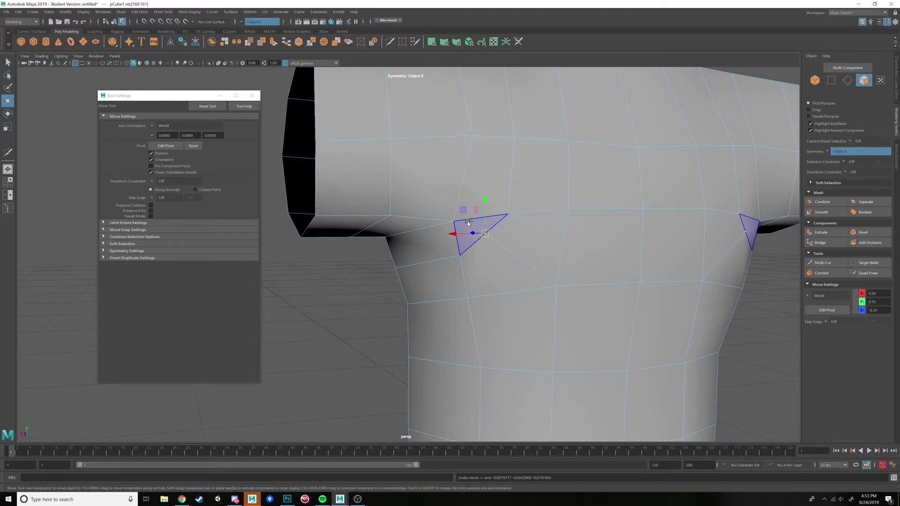
key("ctrl+z")
key("ctrl+z")
key("ctrl+z")
key("ctrl+z")
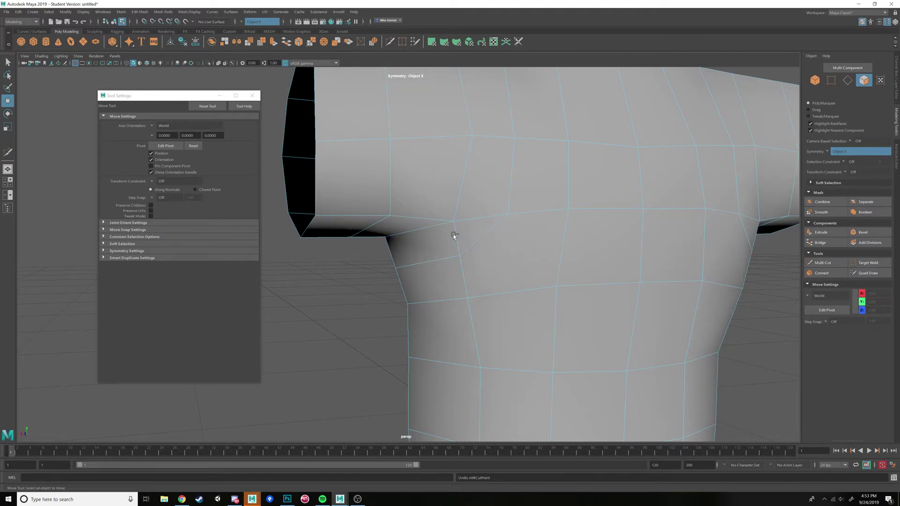
key("ctrl+z")
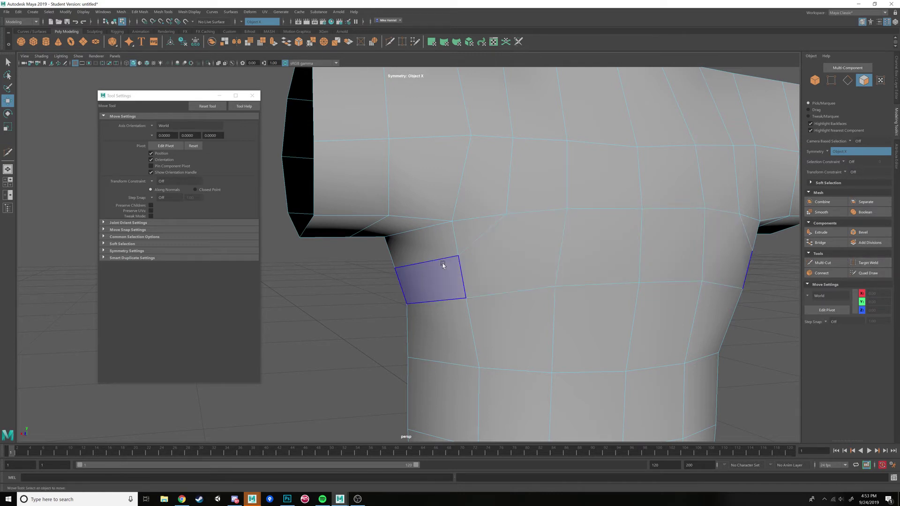
Step: Target-weld the mirrored underarm vertices to the upper back vertices at the other end of the diagonal armpit edges
left_click(866, 265)
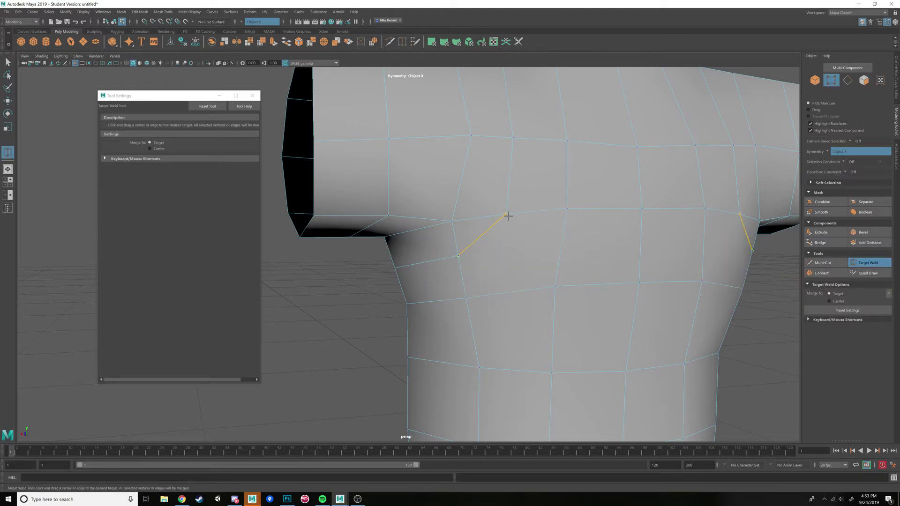
left_click_drag(507, 215, 507, 217)
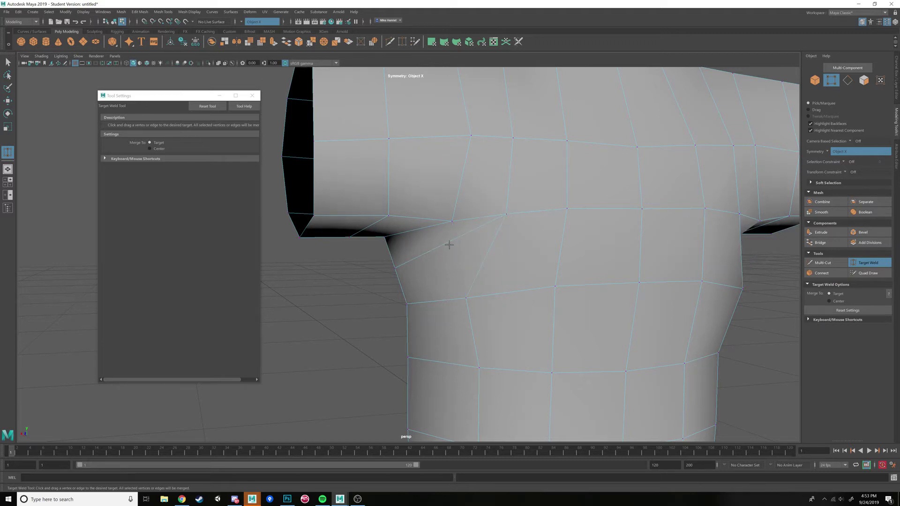
left_click_drag(449, 244, 534, 245, "alt")
left_click_drag(429, 254, 460, 225, "alt")
Step: Move the welded mirrored vertices down and outward toward the armpits, checking them against the vertices directly below
key("w")
left_click(413, 241)
left_click(505, 196)
left_click_drag(505, 196, 478, 215, "alt")
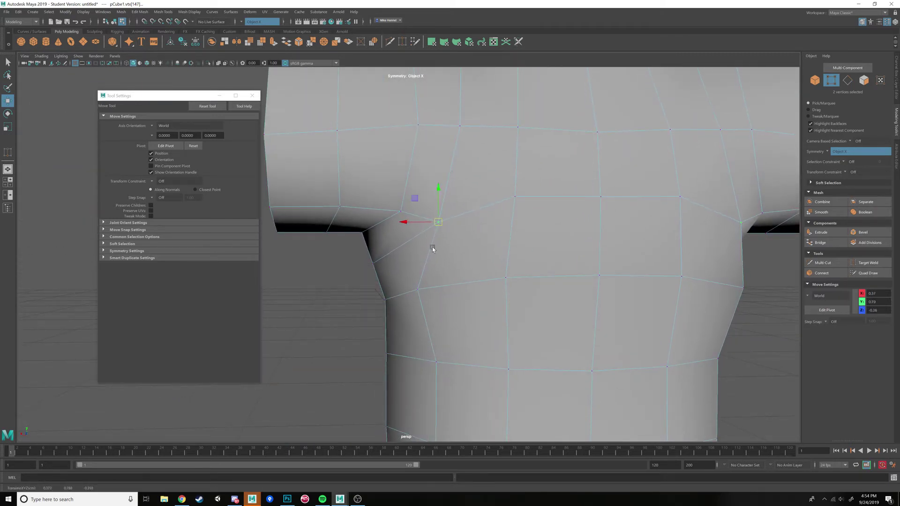
left_click(418, 291)
left_click_drag(417, 290, 459, 259, "alt")
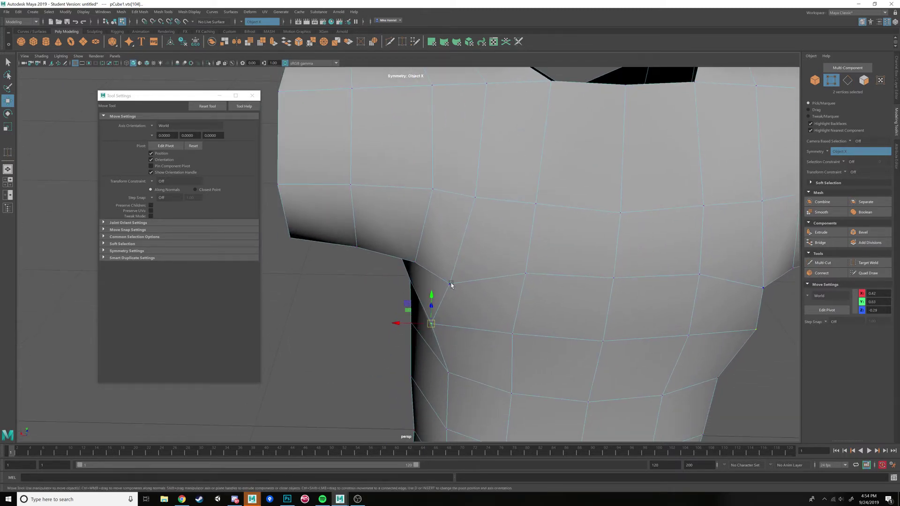
left_click_drag(420, 284, 494, 171)
left_click(468, 198)
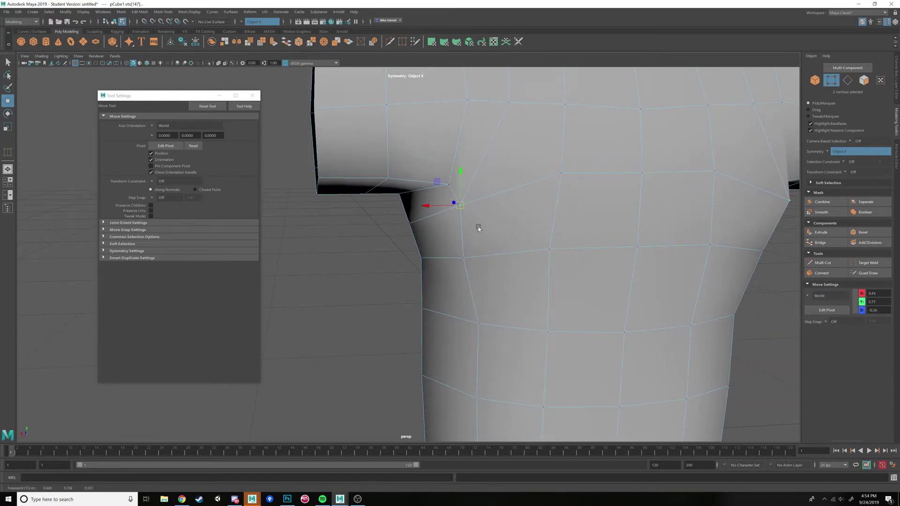
Step: Reposition the mirrored vertices just below the welded armpit points to smooth the sides of the back
left_click_drag(490, 234, 497, 260, "alt")
left_click_drag(514, 322, 509, 310)
left_click_drag(543, 345, 412, 353, "alt")
left_click(424, 284)
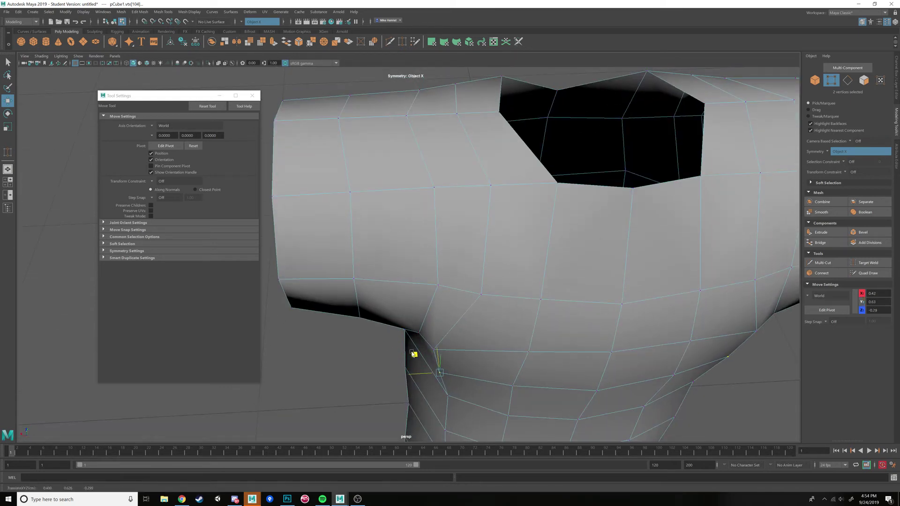
left_click(449, 398)
left_click_drag(431, 375, 464, 328, "alt")
Step: Lower the welded mirrored armpit vertices slightly within the XY plane
left_click_drag(472, 219, 457, 214, "alt")
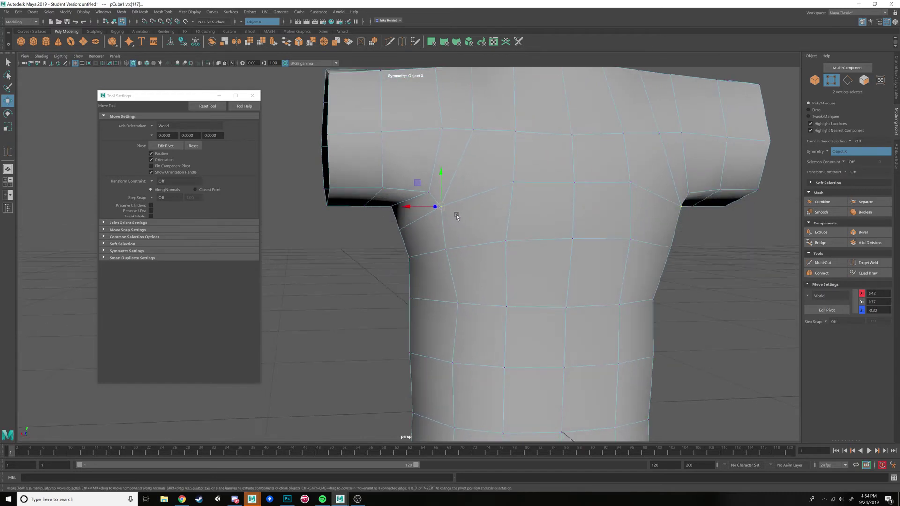
middle_click_drag(416, 181, 420, 192)
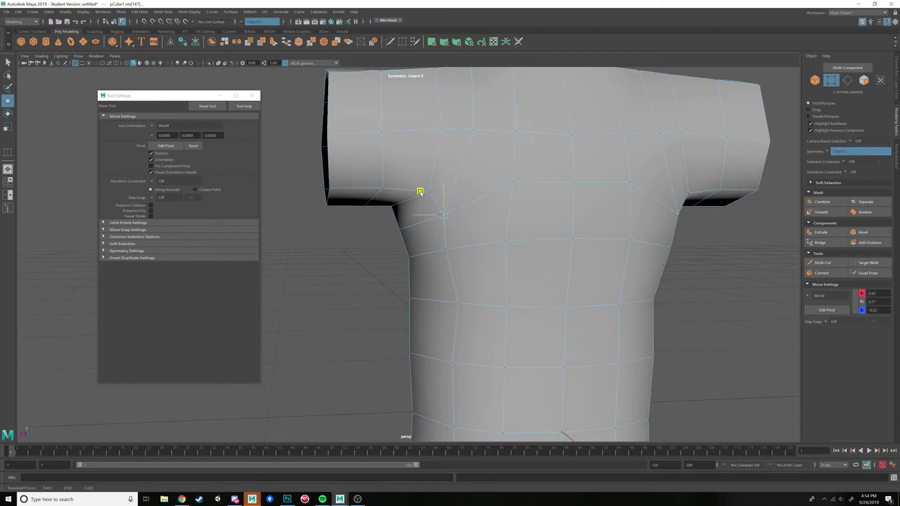
scroll(420, 191, "down", 3)
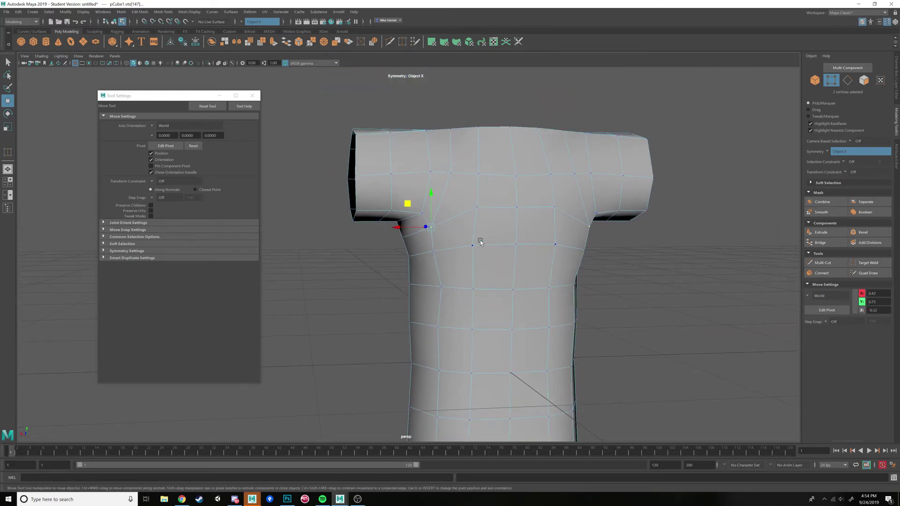
Step: Shift the mirrored upper-back armhole vertices along X and reposition the mirrored front sleeve-seam vertices to even out the armholes
left_click_drag(423, 179, 435, 201, "alt")
left_click(438, 177, "shift")
middle_click_drag(435, 202, 447, 217, "alt")
scroll(430, 213, "up", 4)
left_click_drag(429, 213, 403, 204, "alt")
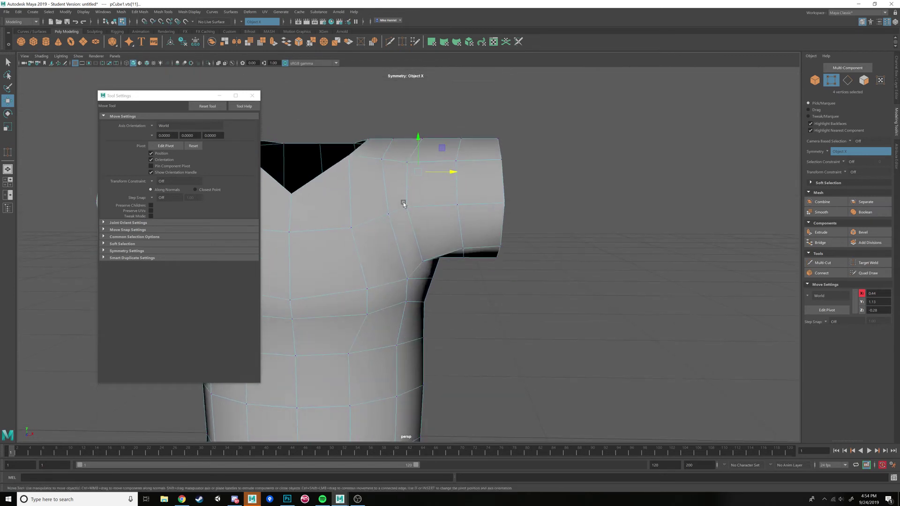
left_click(406, 163)
left_click_drag(414, 213, 470, 213)
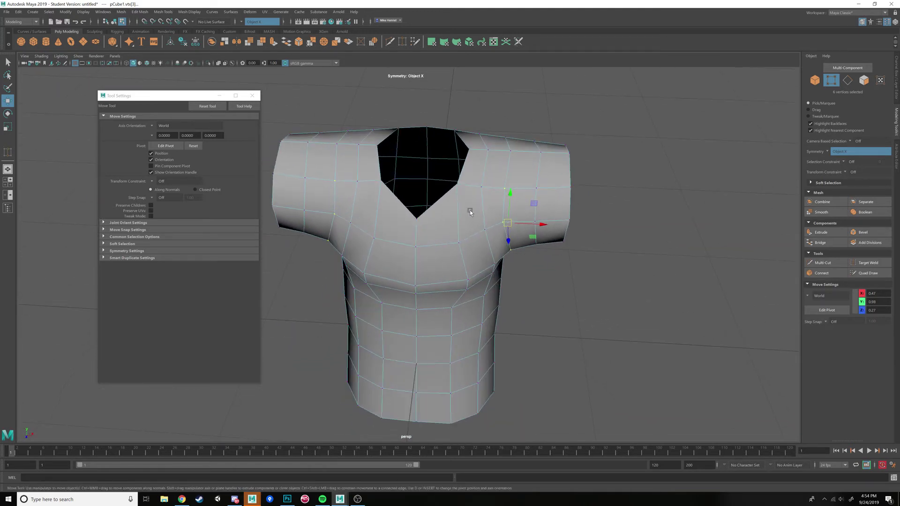
Step: Examine the shirt's overall shape and armhole edge flow from the front and side in object mode
middle_click_drag(470, 213, 452, 236, "alt")
scroll(450, 232, "up", 3)
left_click_drag(440, 258, 443, 234, "alt")
scroll(447, 269, "down", 5)
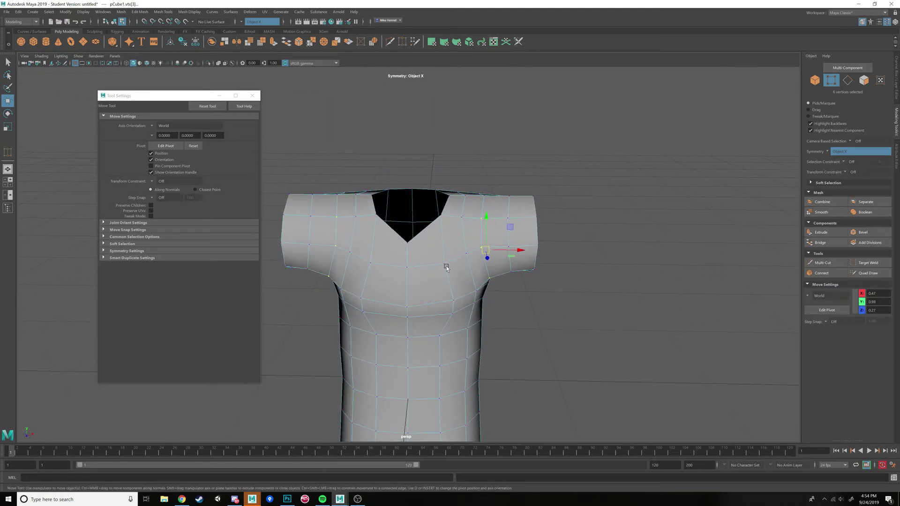
scroll(440, 289, "down", 3)
left_click_drag(439, 288, 417, 283, "alt")
right_click_drag(417, 283, 459, 272)
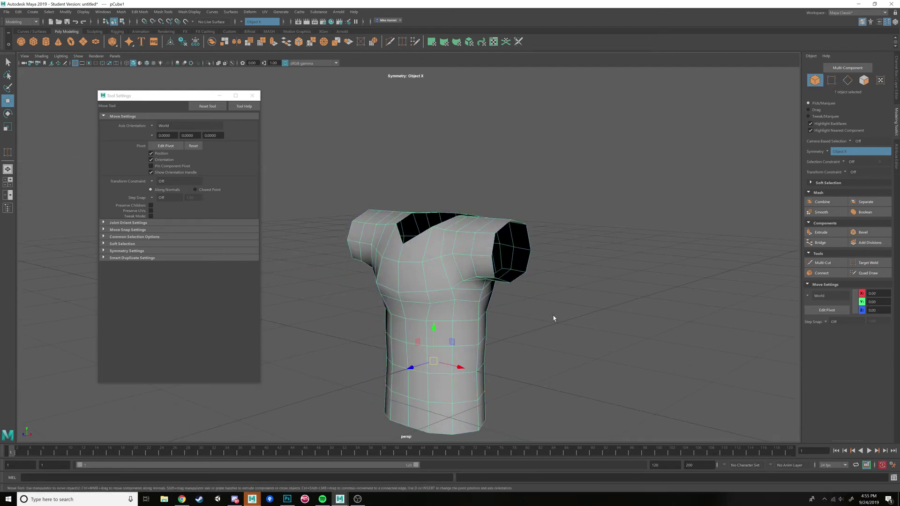
left_click_drag(554, 318, 431, 240, "alt")
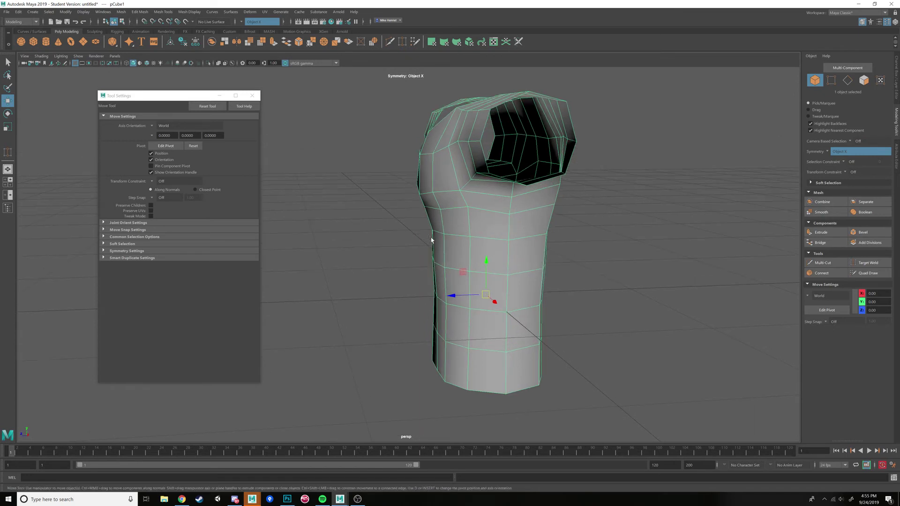
Step: Pull the row of center-front chest vertices forward and slightly up within the YZ plane
right_click_drag(432, 240, 432, 233)
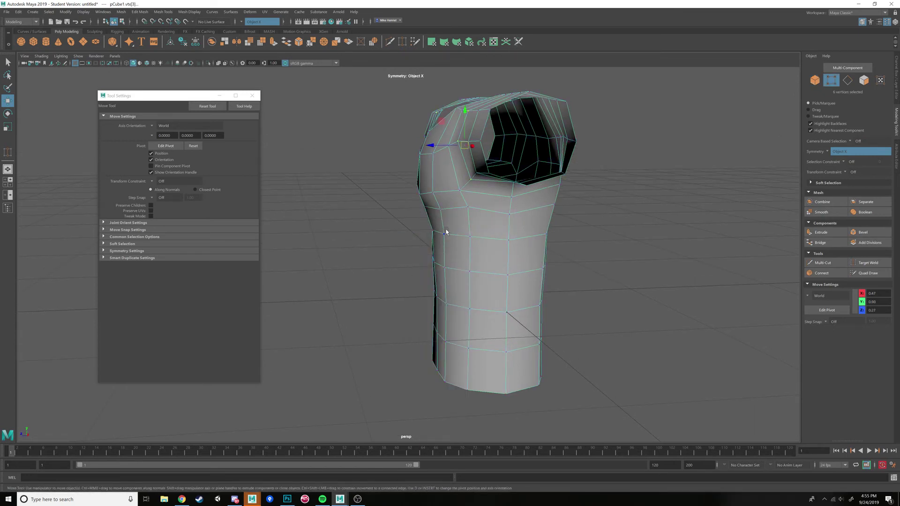
mouse_move(446, 232)
left_mouse_down("alt")
mouse_move(423, 227)
mouse_move(438, 239)
left_mouse_up("alt")
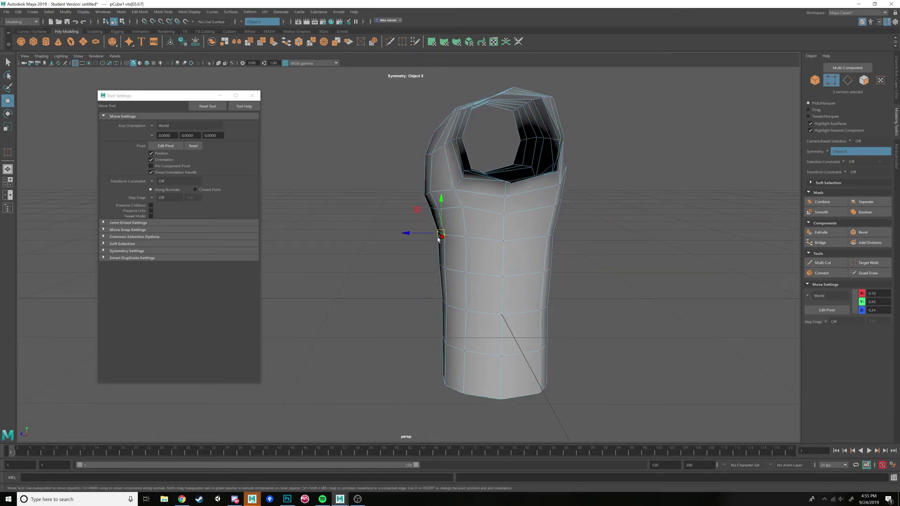
left_click(420, 209)
key("ctrl+z")
left_click_drag(420, 208, 412, 204)
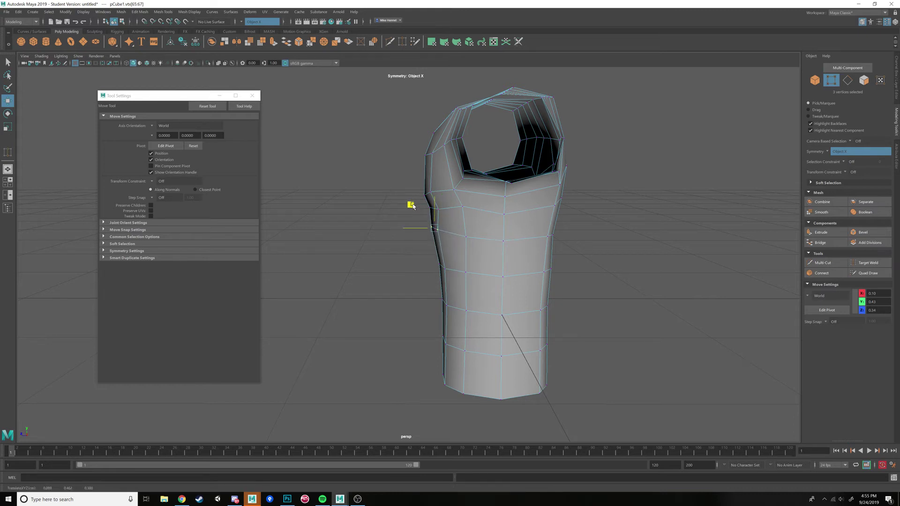
Step: Select the three rows of vertices across the front of the belly
left_click_drag(426, 258, 444, 310)
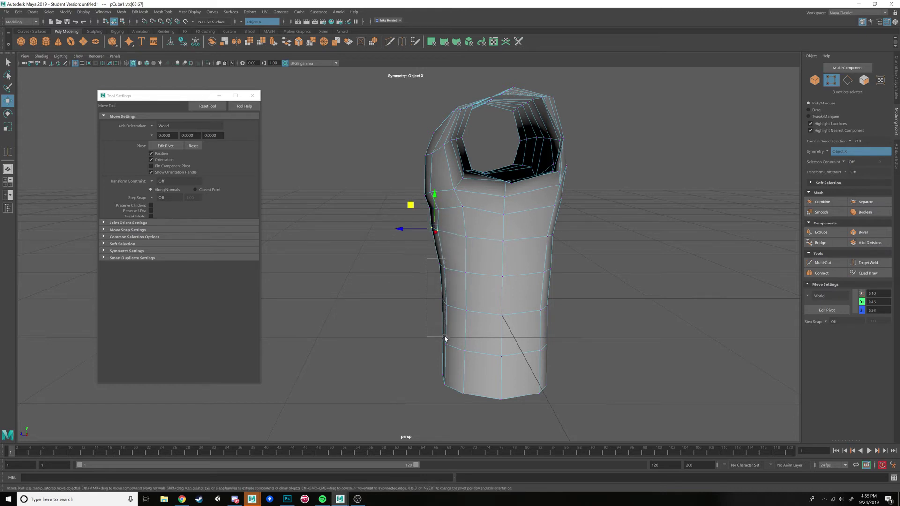
left_click_drag(447, 351, 448, 352)
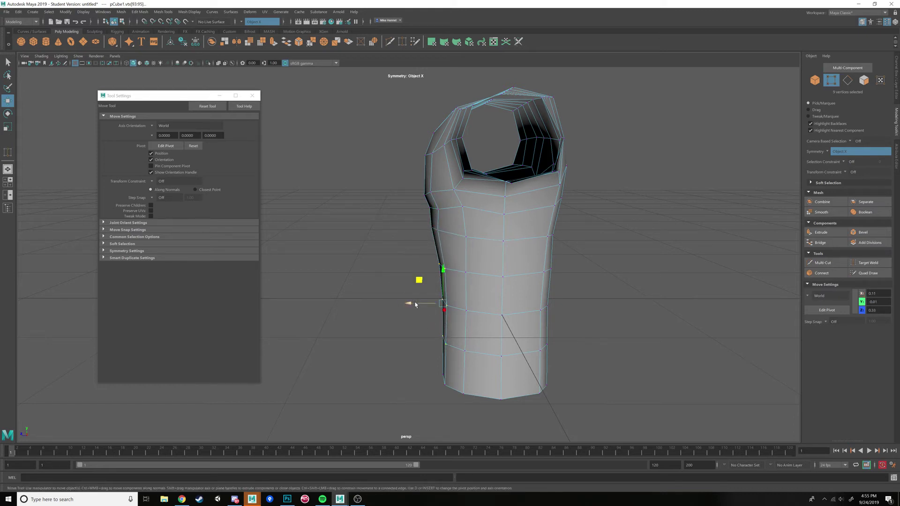
mouse_move(415, 305)
left_mouse_down("alt")
mouse_move(464, 307)
mouse_move(426, 307)
left_mouse_up("alt")
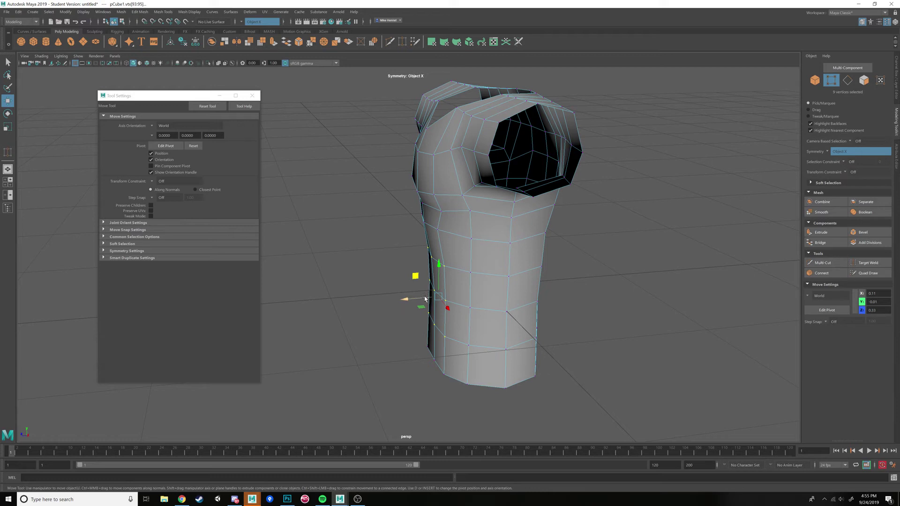
Step: Try moving the front belly vertices along Z with Soft Select off and again with it on, undoing both moves
key("b")
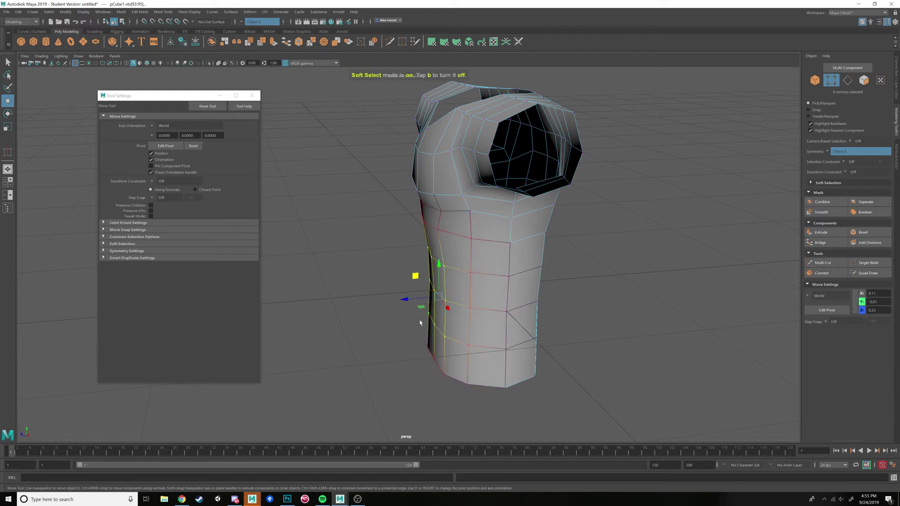
left_click_drag(437, 314, 440, 313, "alt")
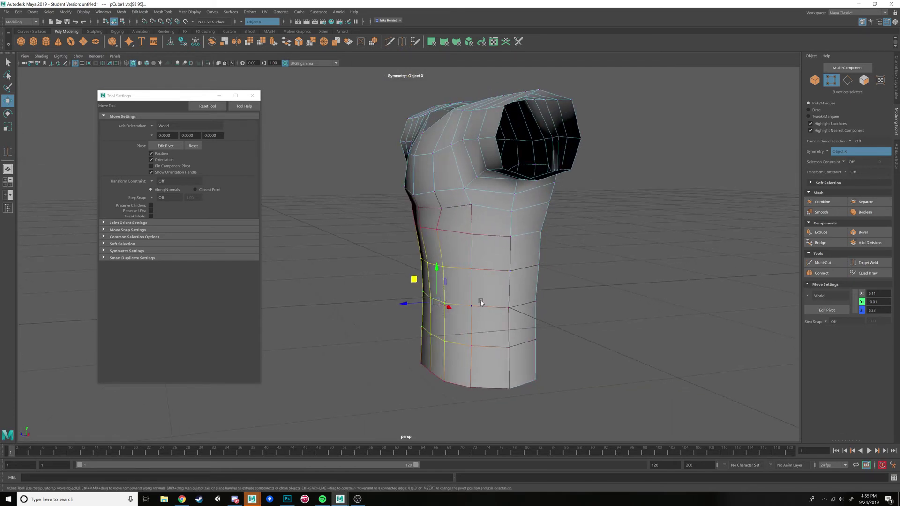
key("b")
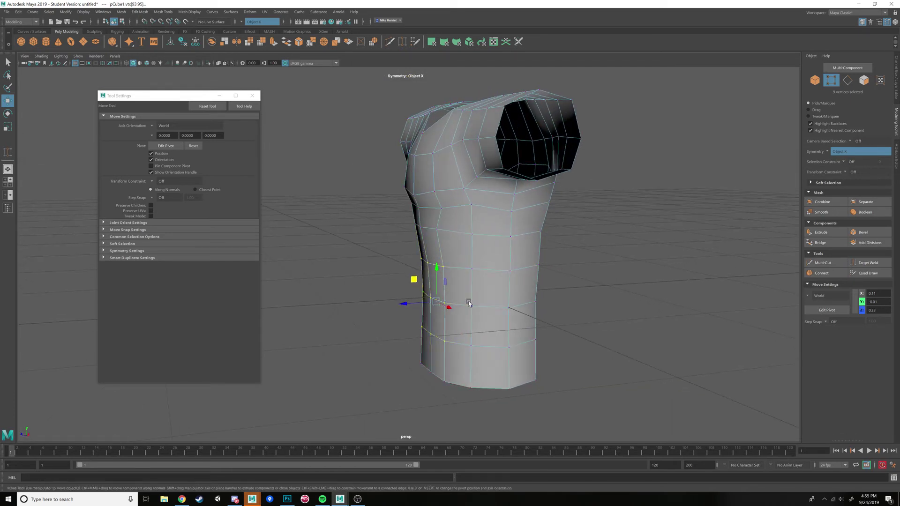
key("b")
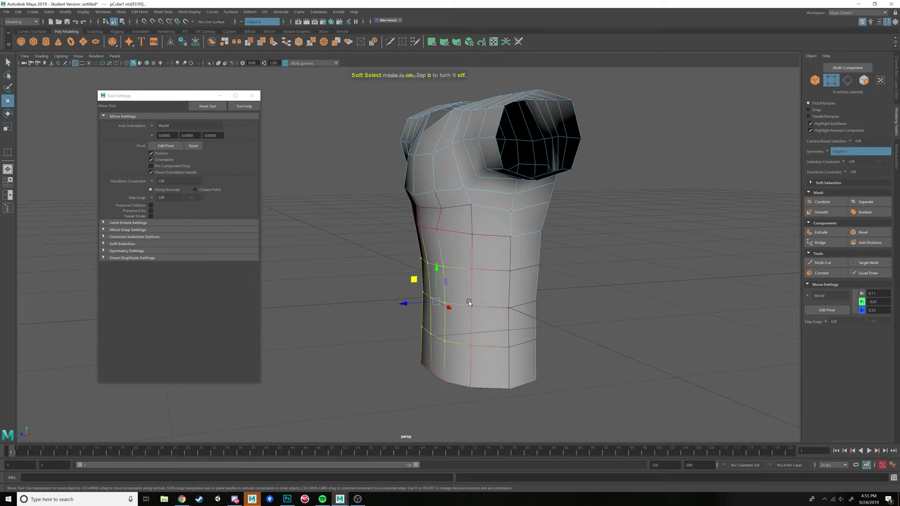
key("b")
left_click_drag(406, 303, 455, 310)
key("ctrl+z")
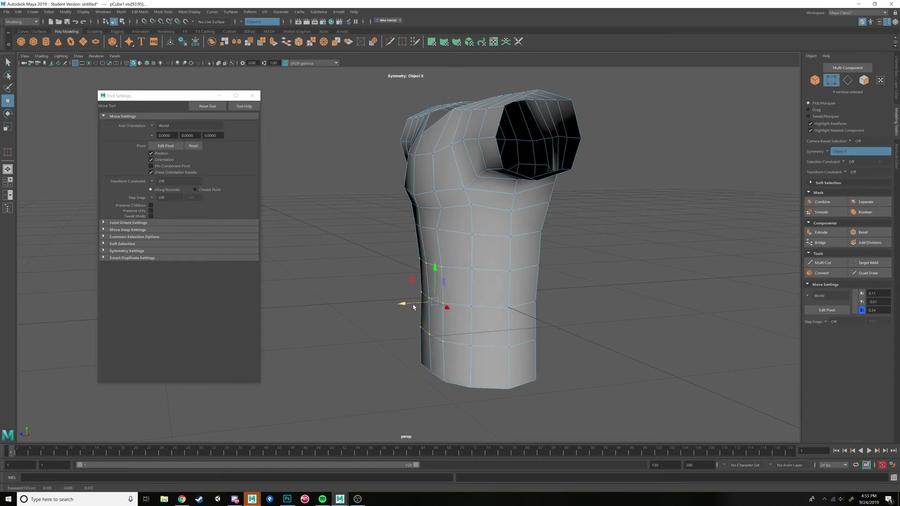
key("b")
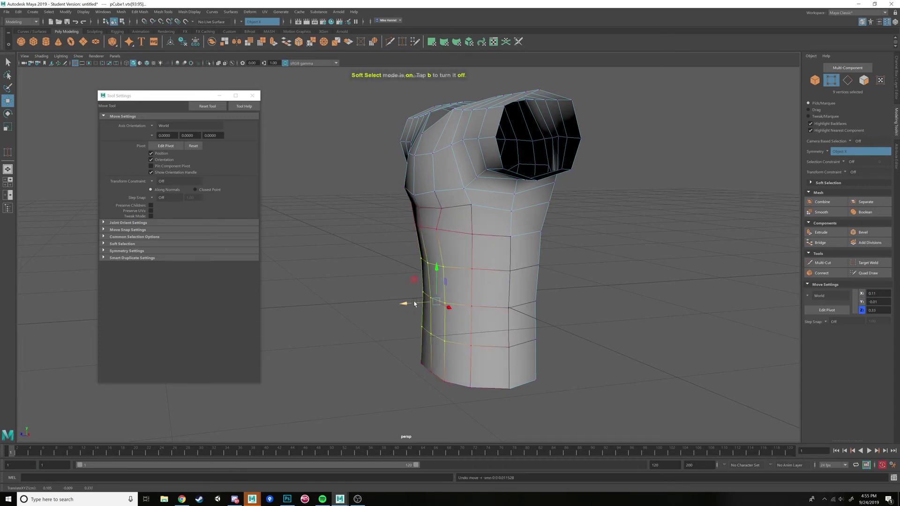
left_click_drag(414, 303, 354, 311)
key("ctrl+z")
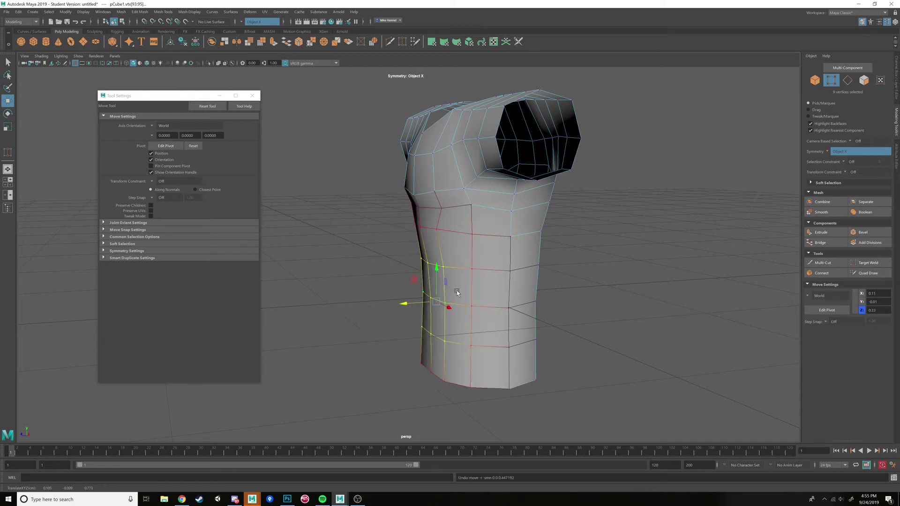
Step: Pull the front belly vertices forward to about 0.40 in Z with Soft Select on and its falloff radius adjusted
key("b")
key("b")
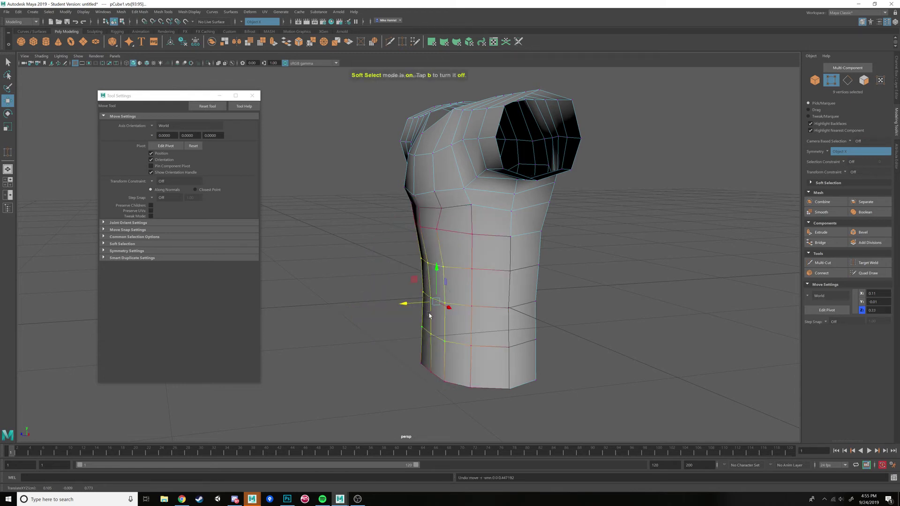
middle_click_drag(426, 317, 500, 304)
left_click_drag(409, 306, 443, 304)
scroll(406, 291, "up", 3)
scroll(411, 291, "down", 2)
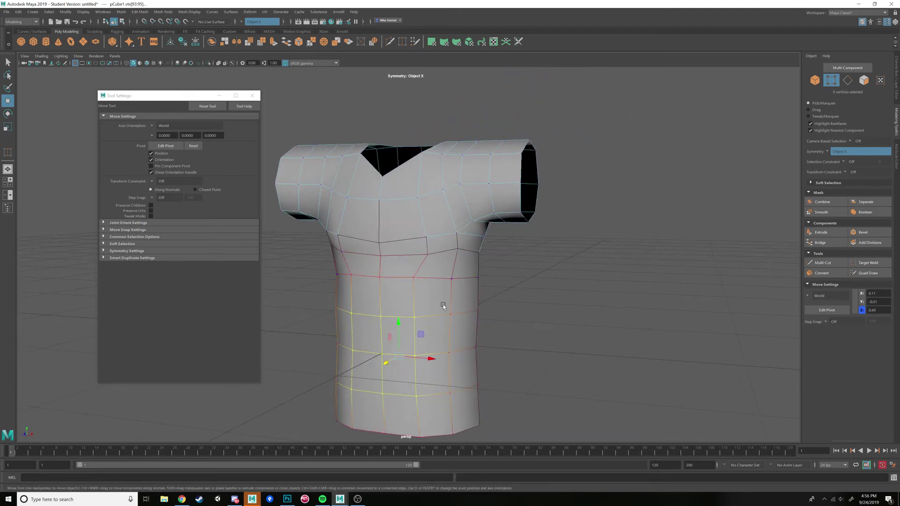
Step: Adjust the mirrored neckline vertices at the upper ends of the V and at the shoulders along X to shape the neck opening
right_click_drag(436, 266, 491, 276)
left_click_drag(490, 277, 410, 270, "alt")
scroll(496, 297, "up", 2)
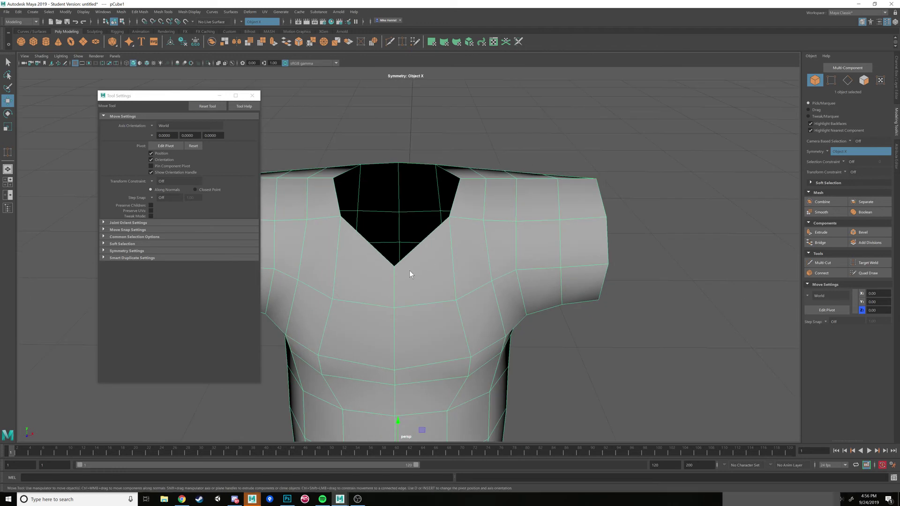
right_click_drag(409, 270, 408, 251)
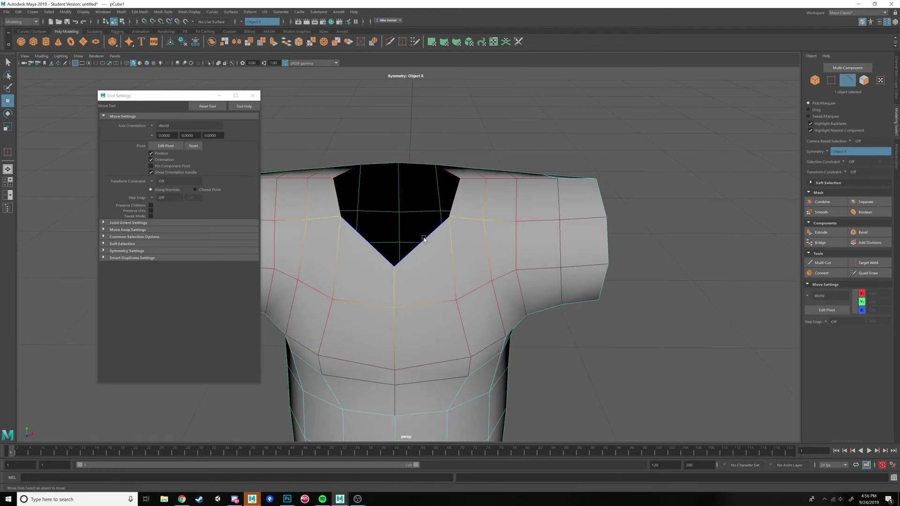
left_click(424, 240)
left_click_drag(424, 226, 456, 219, "alt")
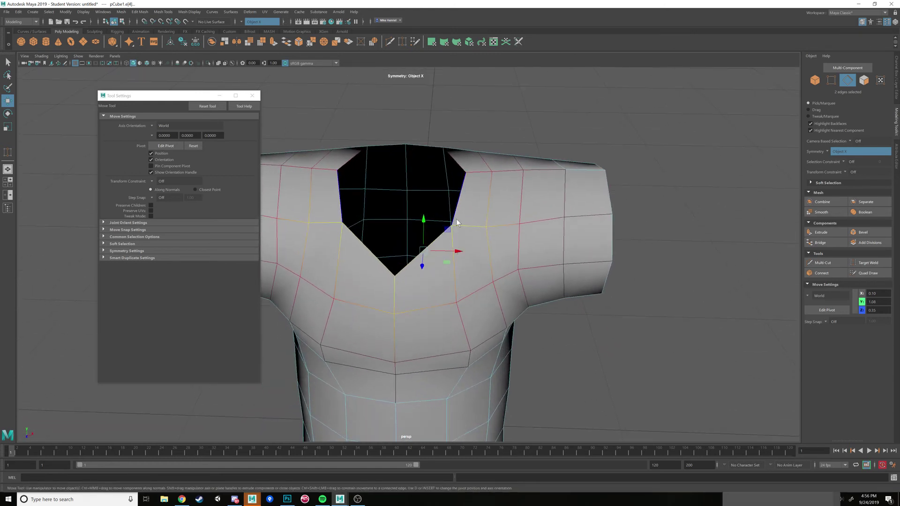
right_click_drag(453, 218, 415, 220)
left_click(447, 225)
left_click_drag(448, 225, 494, 230, "alt")
scroll(488, 236, "down", 2)
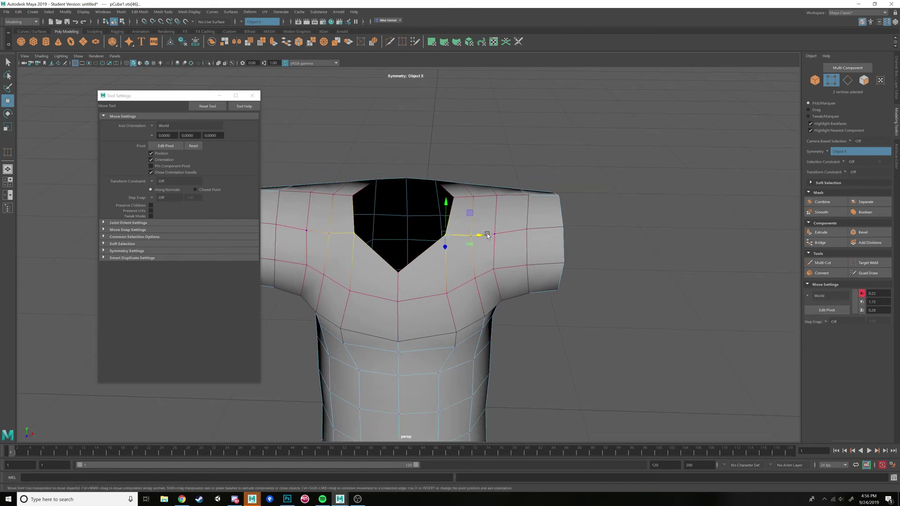
left_click(455, 198)
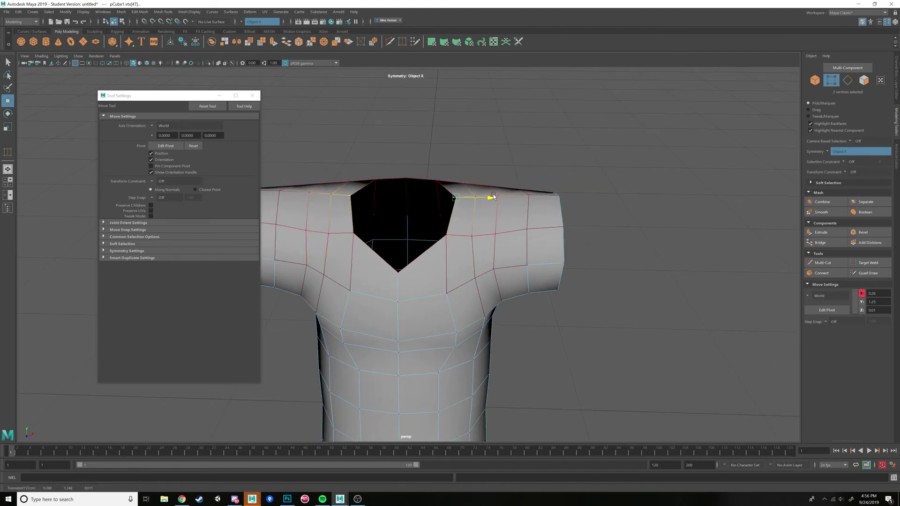
Step: Turn off symmetry and Soft Select, and select the complete edge loop around the neckline
scroll(469, 244, "down", 2)
scroll(468, 245, "up", 2)
left_click_drag(469, 245, 460, 259, "alt")
right_click_drag(449, 271, 445, 254)
left_click(450, 261)
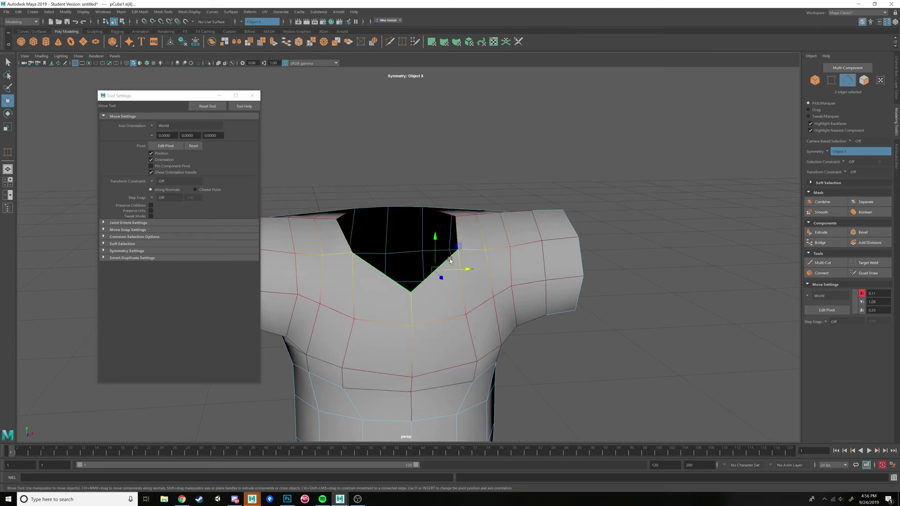
left_click(828, 151)
left_click(839, 154)
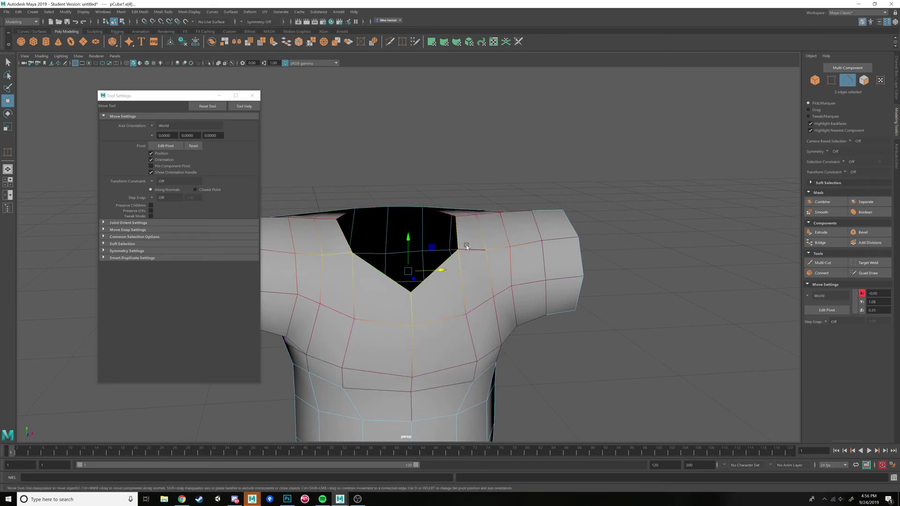
key("b")
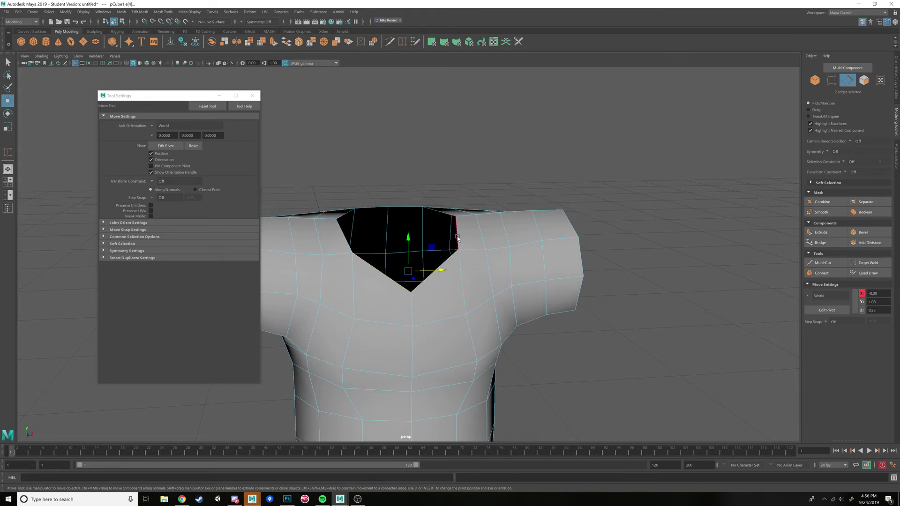
left_click(457, 238)
left_click_drag(465, 243, 461, 250, "alt")
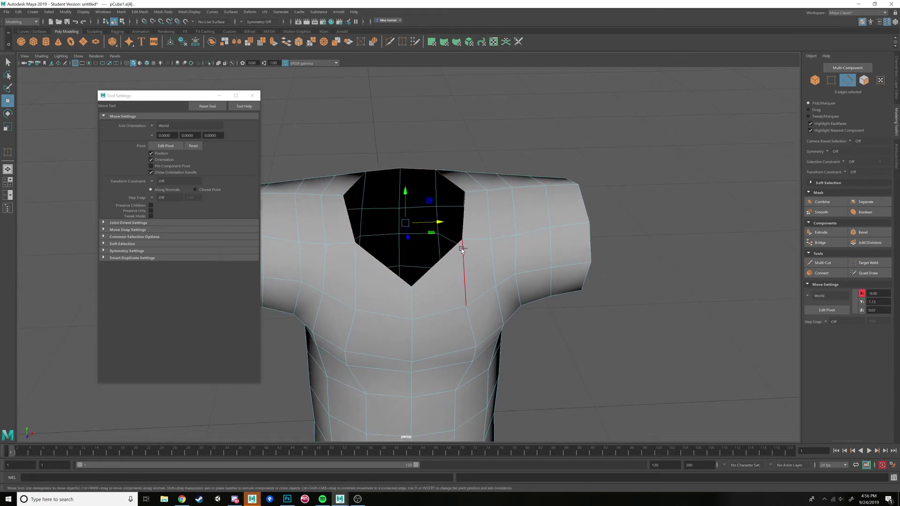
Step: Extrude the neckline edges, scale them inward to form a collar band, and nudge them within the YZ plane
key("ctrl+e")
key("r")
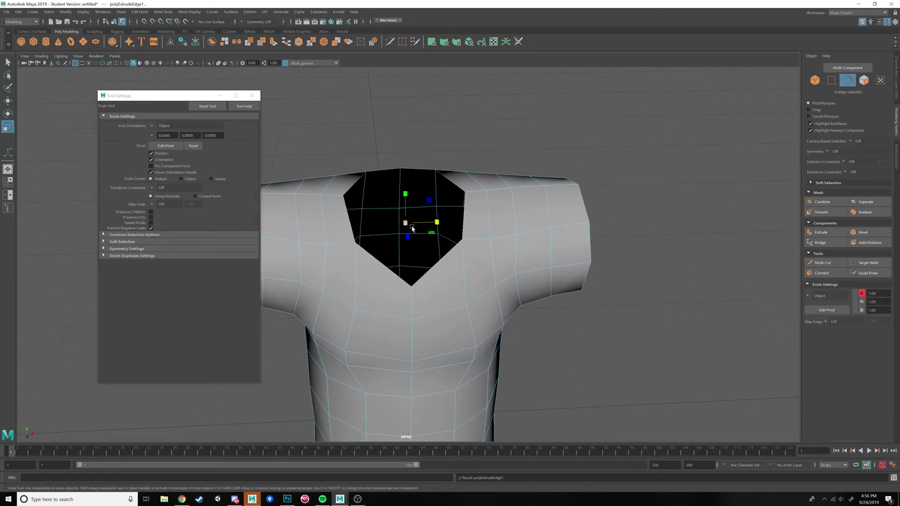
left_click_drag(407, 224, 286, 229)
key("w")
Step: Switch to Photoshop to check the collar in the shirt reference sketch, and return to the Maya model
left_click(287, 499)
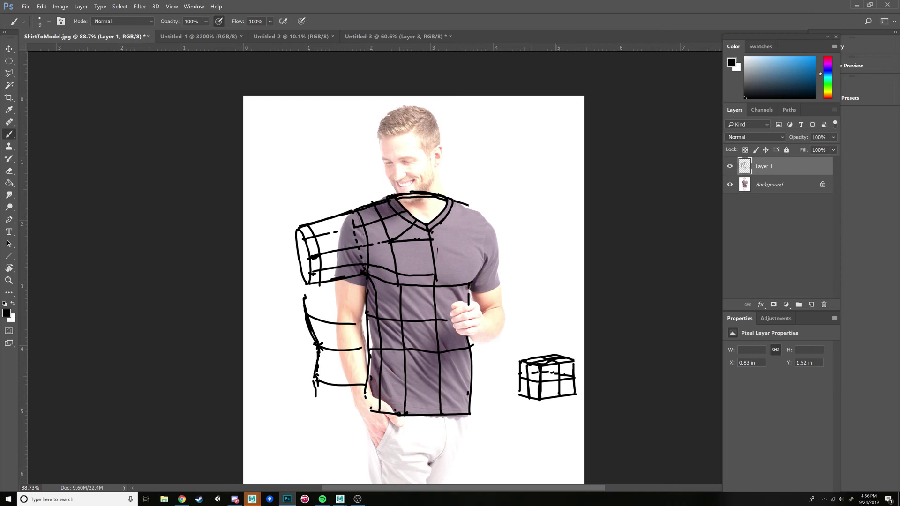
mouse_move(255, 500)
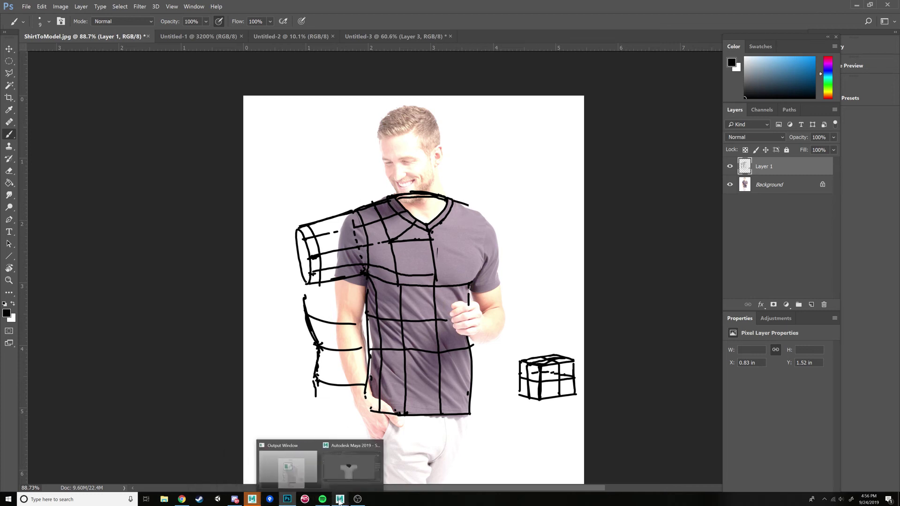
mouse_move(340, 500)
left_click(375, 464)
Step: Select the inner edge loop of the new collar band and return to object mode to review the collar
left_click_drag(474, 147, 506, 244, "alt")
right_click_drag(507, 244, 510, 228)
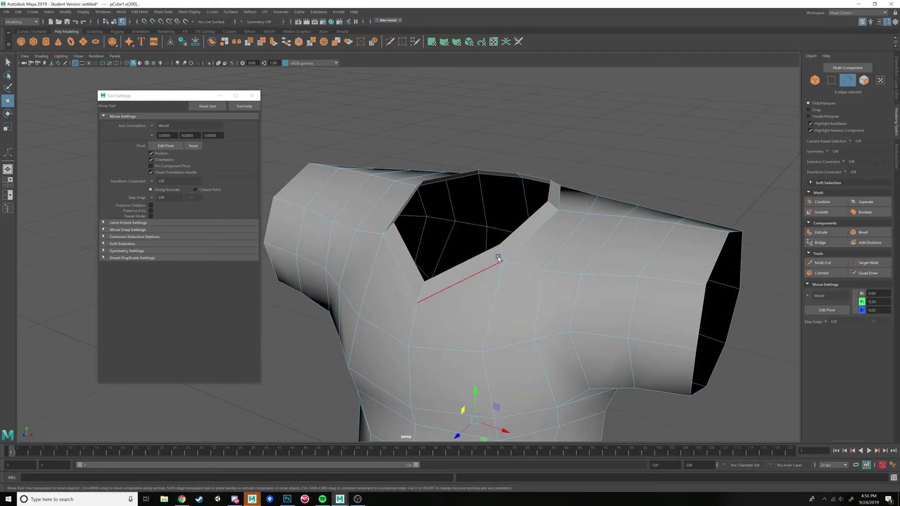
left_click(491, 263)
double_click(422, 288)
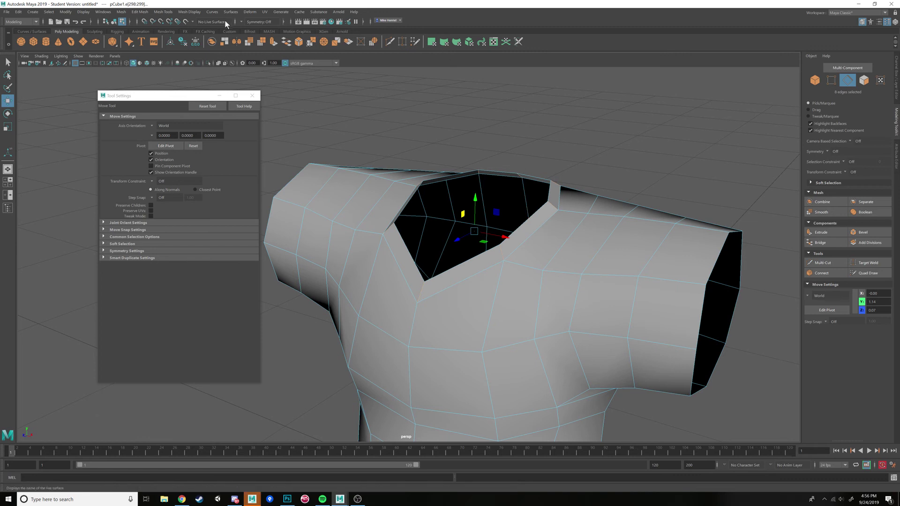
key("F8")
left_click(409, 145)
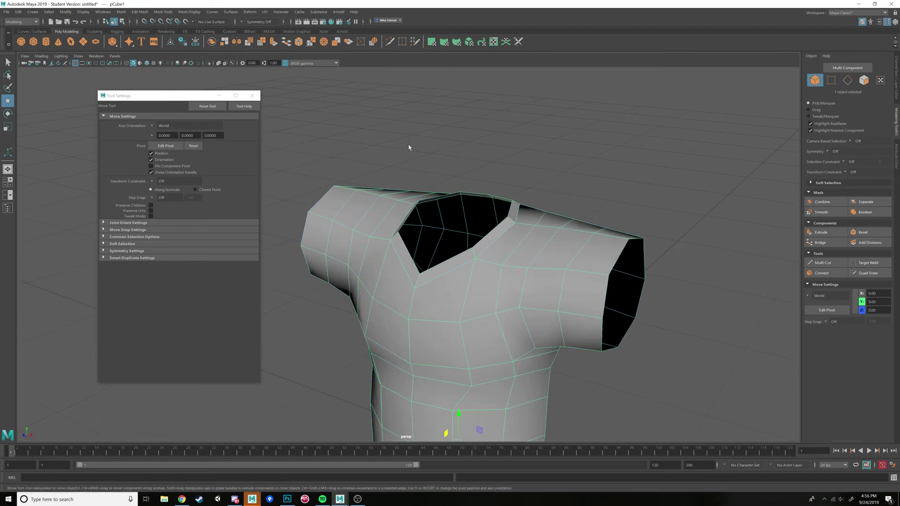
Step: Select the whole shirt and soften its edge normals so the collar band shades smoothly with the body
left_click_drag(409, 144, 402, 186, "alt")
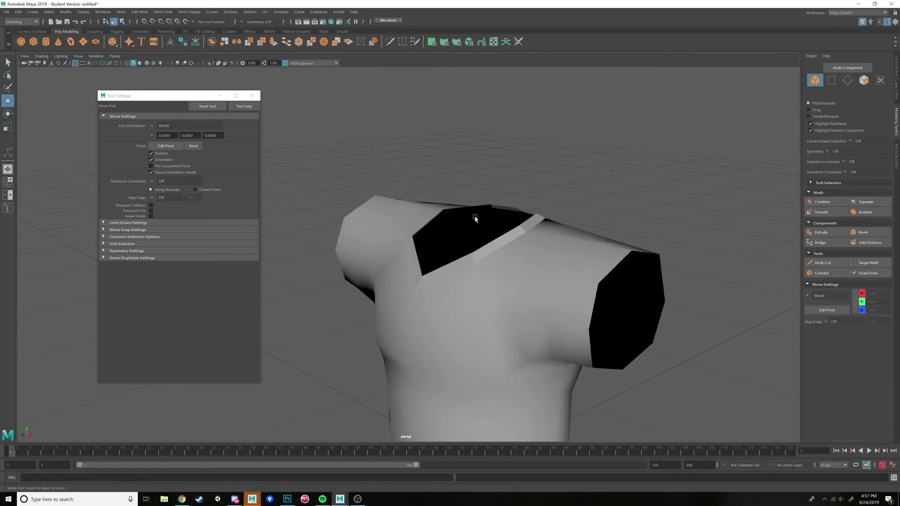
left_click(511, 240)
left_click(187, 11)
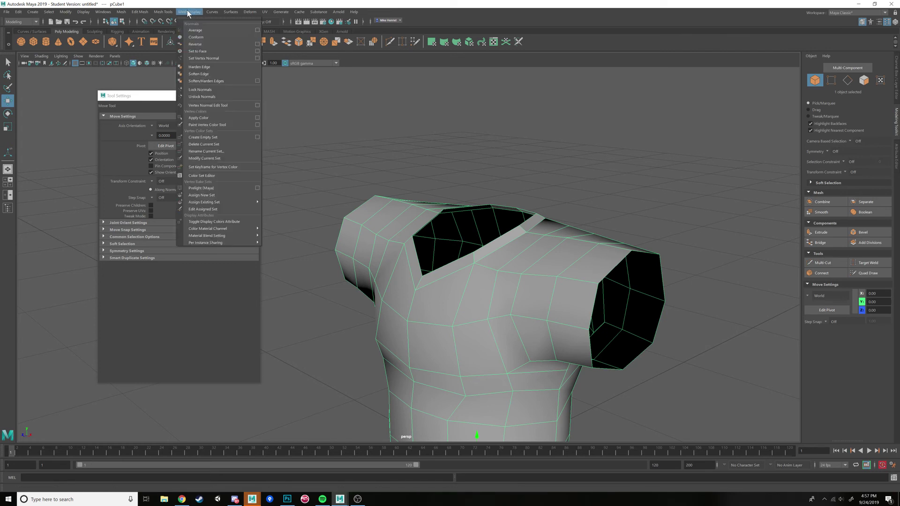
left_click(209, 78)
left_click(539, 155)
left_click_drag(539, 155, 497, 206, "alt")
left_click(483, 220)
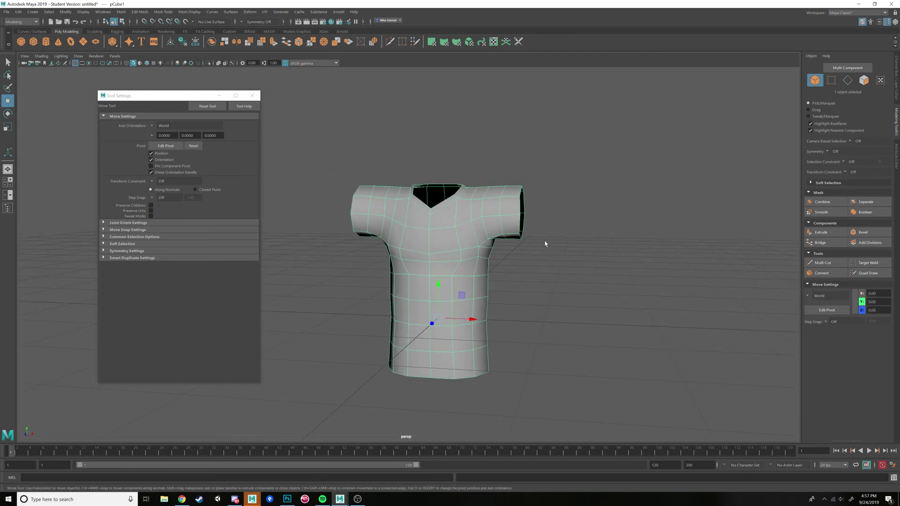
Step: Pick neighbouring vertices on the shirt's chest to inspect the mesh there, and return to object mode
scroll(518, 261, "up", 2)
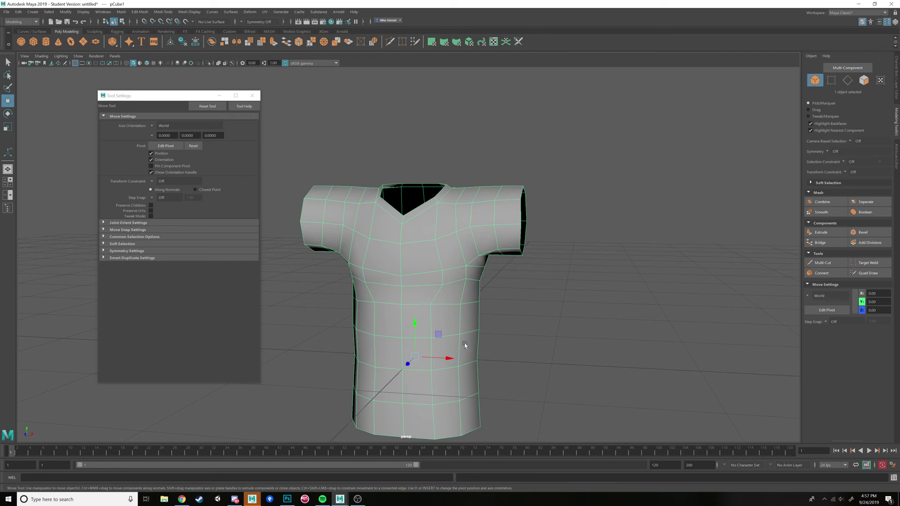
left_click_drag(465, 346, 457, 328, "alt")
scroll(454, 274, "up", 3)
scroll(454, 274, "up", 2)
right_click_drag(454, 274, 421, 267)
left_click(471, 274)
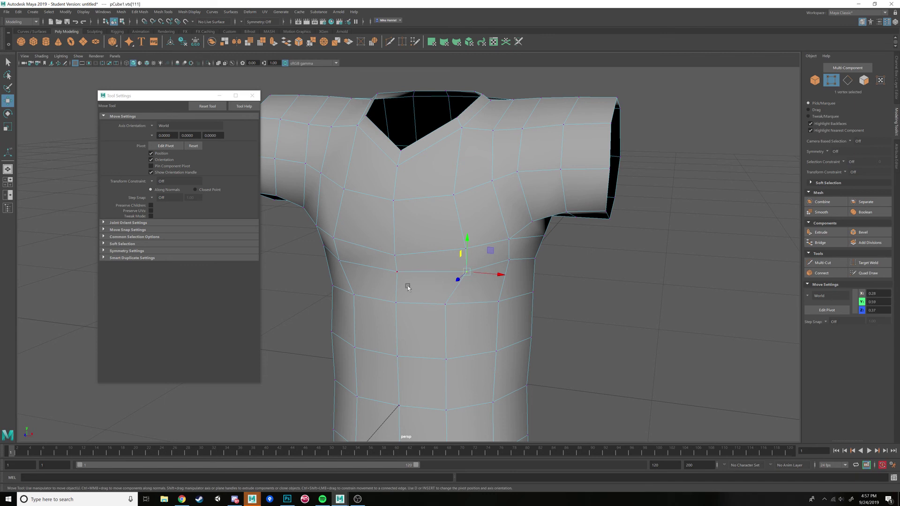
left_click_drag(468, 275, 436, 255)
key("Up")
scroll(474, 267, "down", 5)
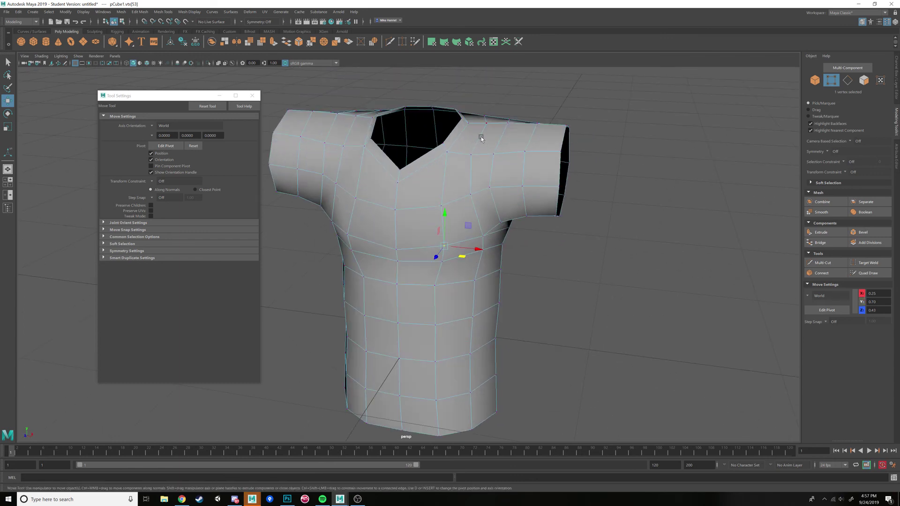
right_click_drag(436, 255, 491, 152)
left_click_drag(464, 284, 462, 207, "alt")
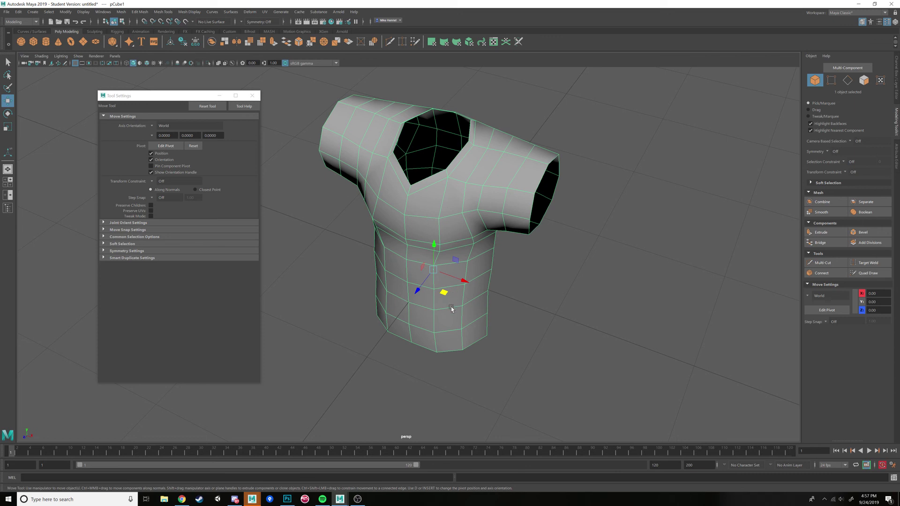
left_click_drag(460, 329, 467, 302, "alt")
left_click_drag(493, 337, 492, 256, "alt")
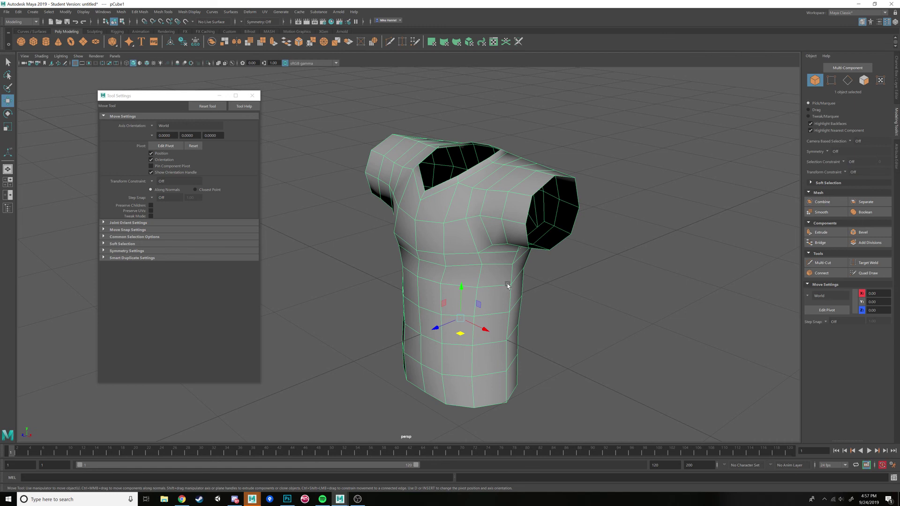
left_click_drag(508, 284, 589, 277, "alt")
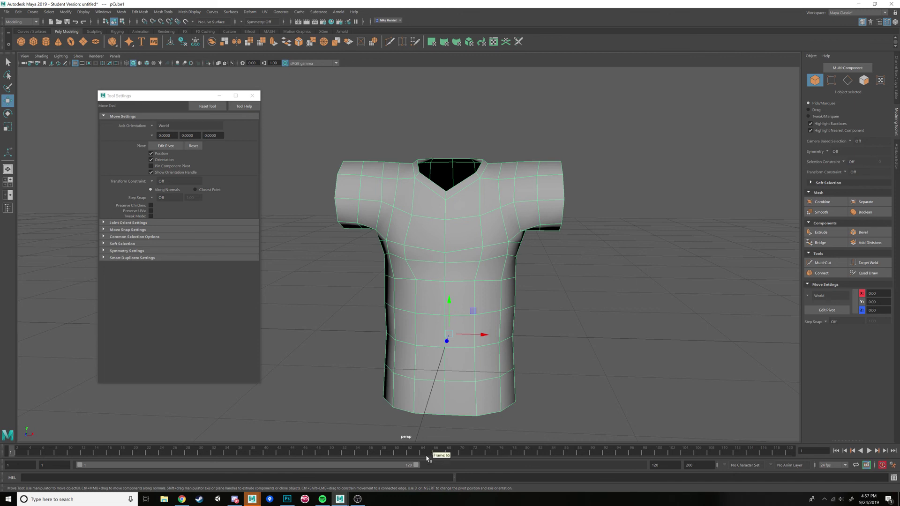
left_click(360, 500)
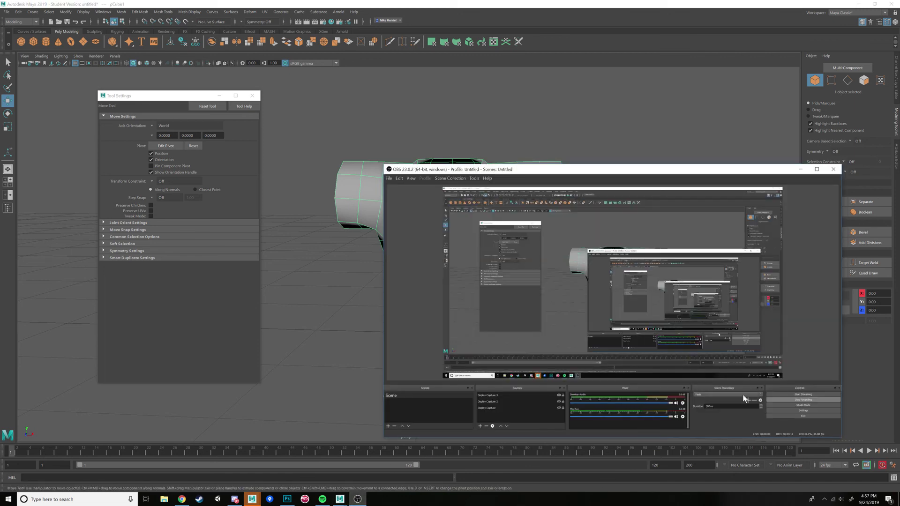